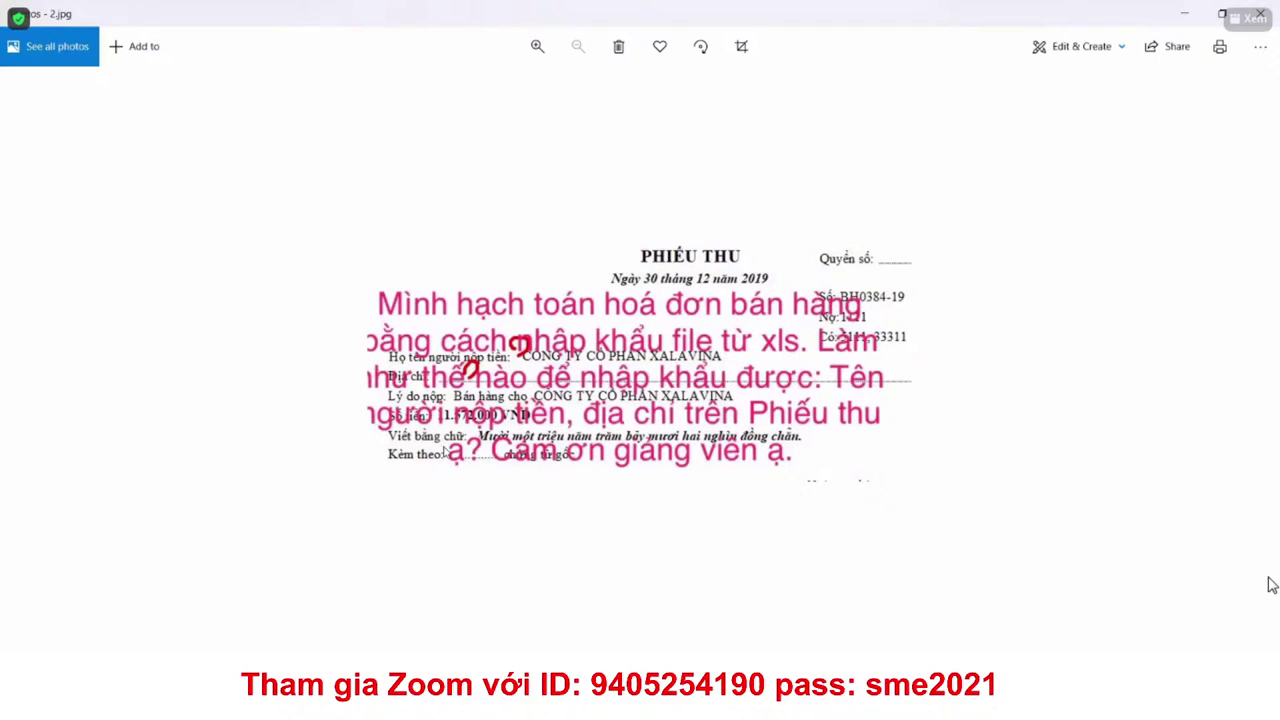
Step: Start a data import for vouchers (Chứng từ) of type Phiếu thu under Quỹ and open its sample data file
click(1258, 14)
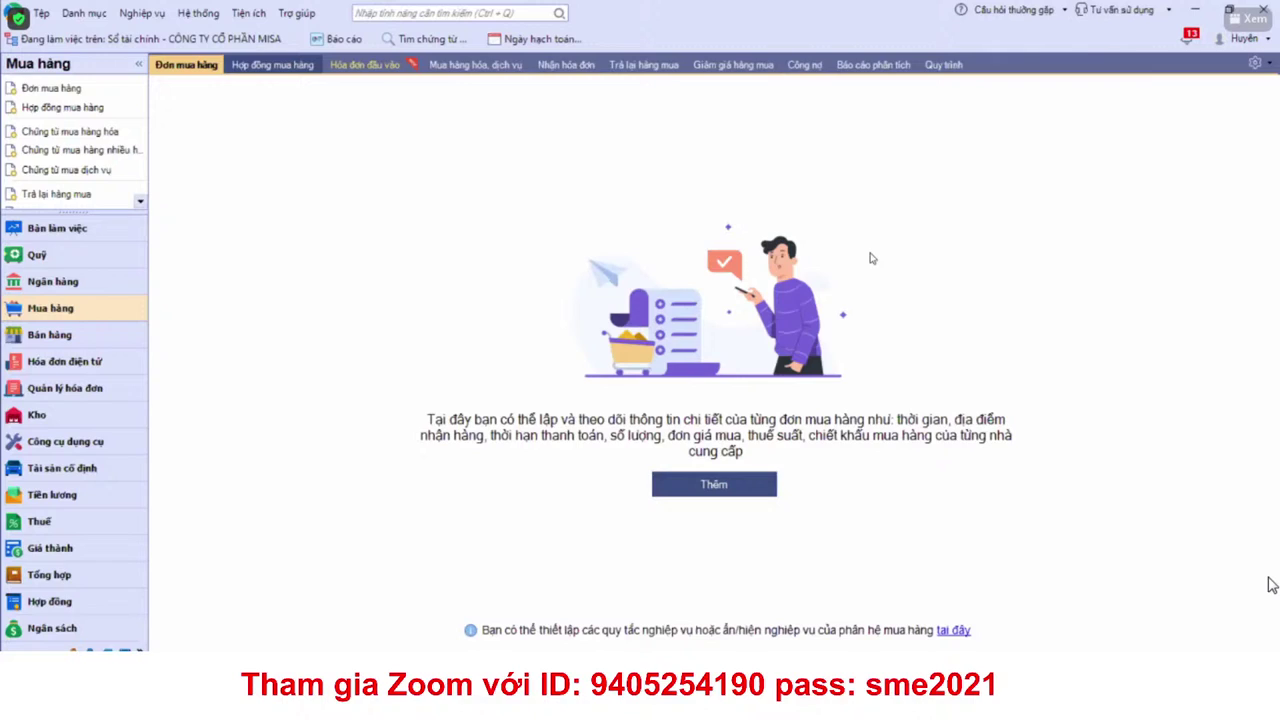
click(41, 14)
click(125, 188)
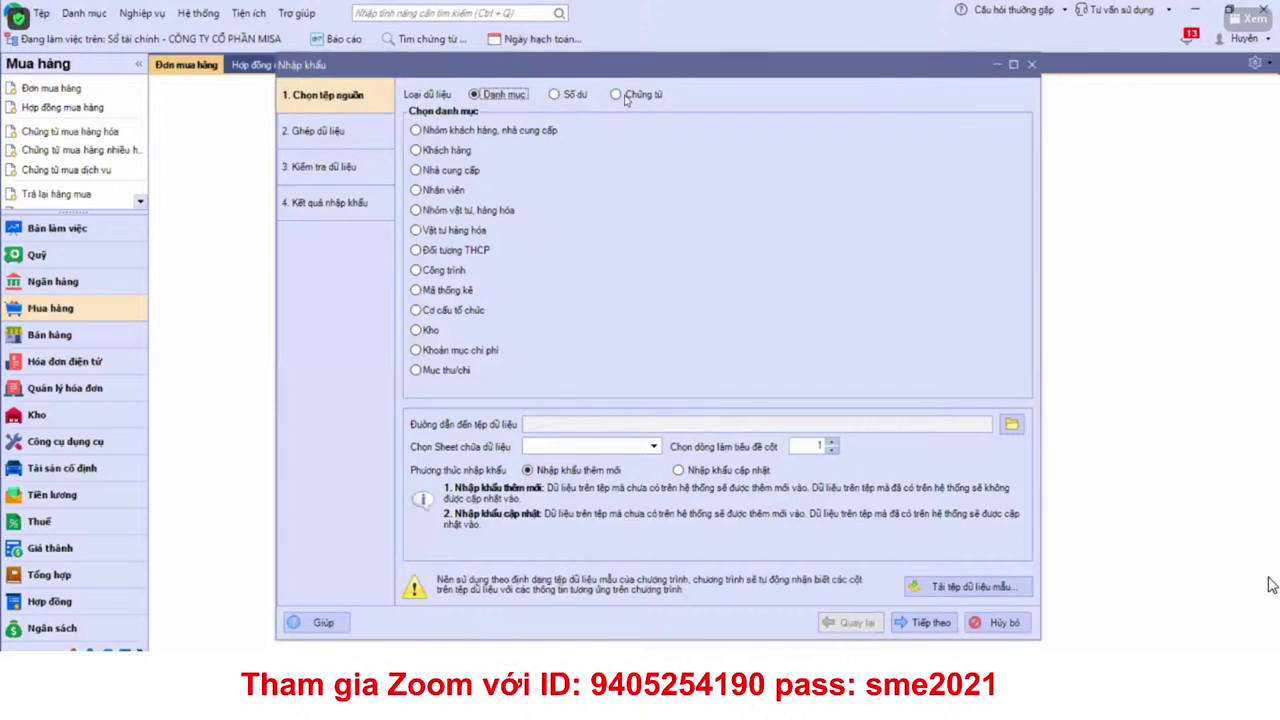
click(626, 97)
double_click(437, 137)
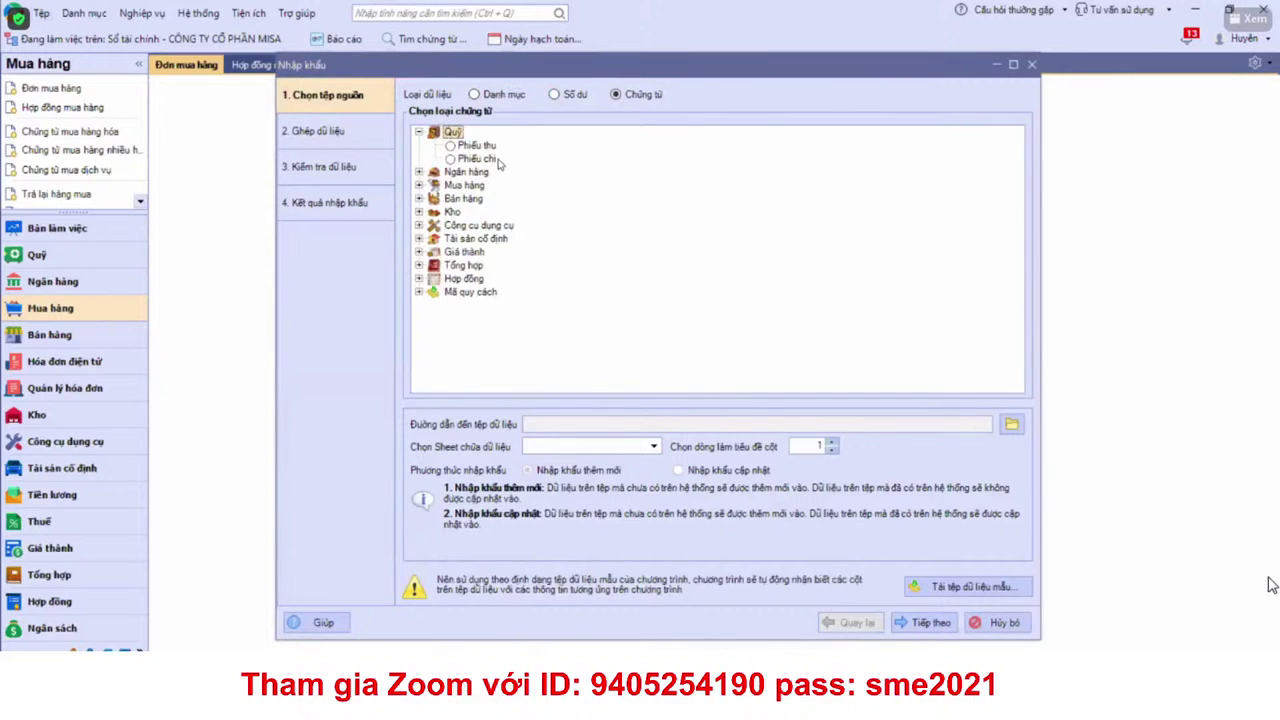
click(482, 147)
click(966, 587)
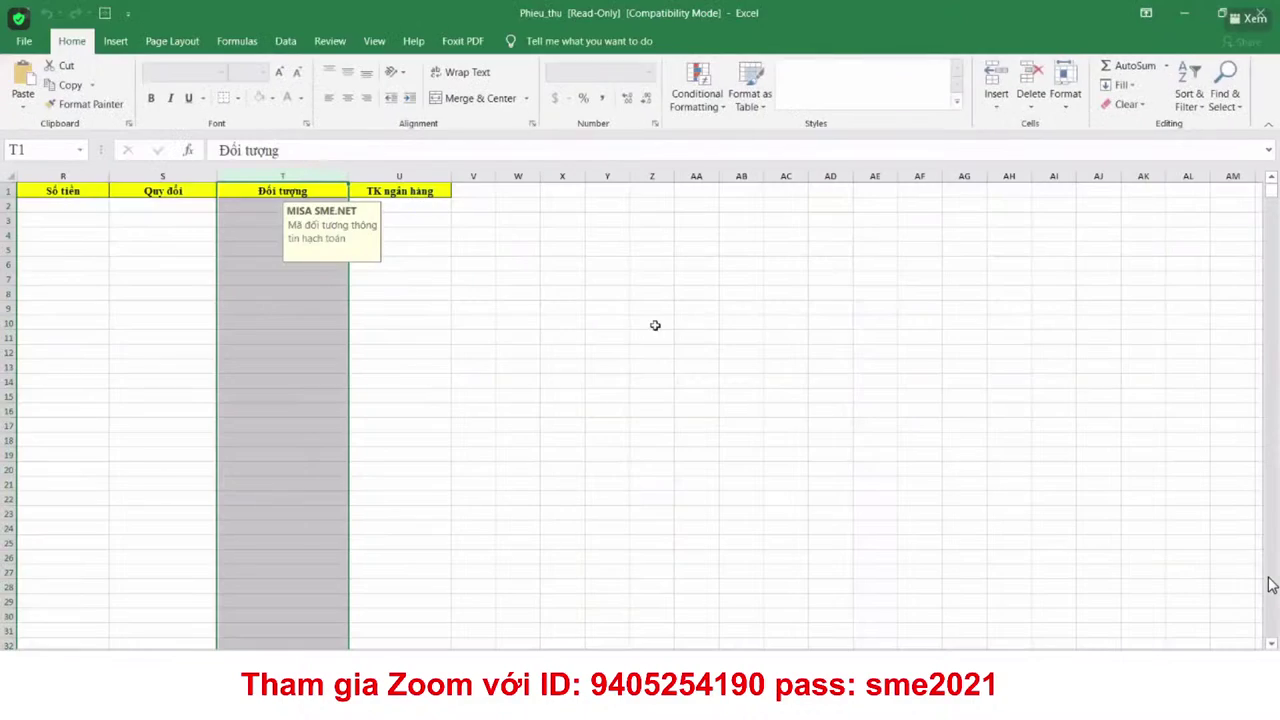
Step: Enter 21/08/2021 as the posting date (Ngày hạch toán) in B2 of the Phieu_thu template
click(515, 337)
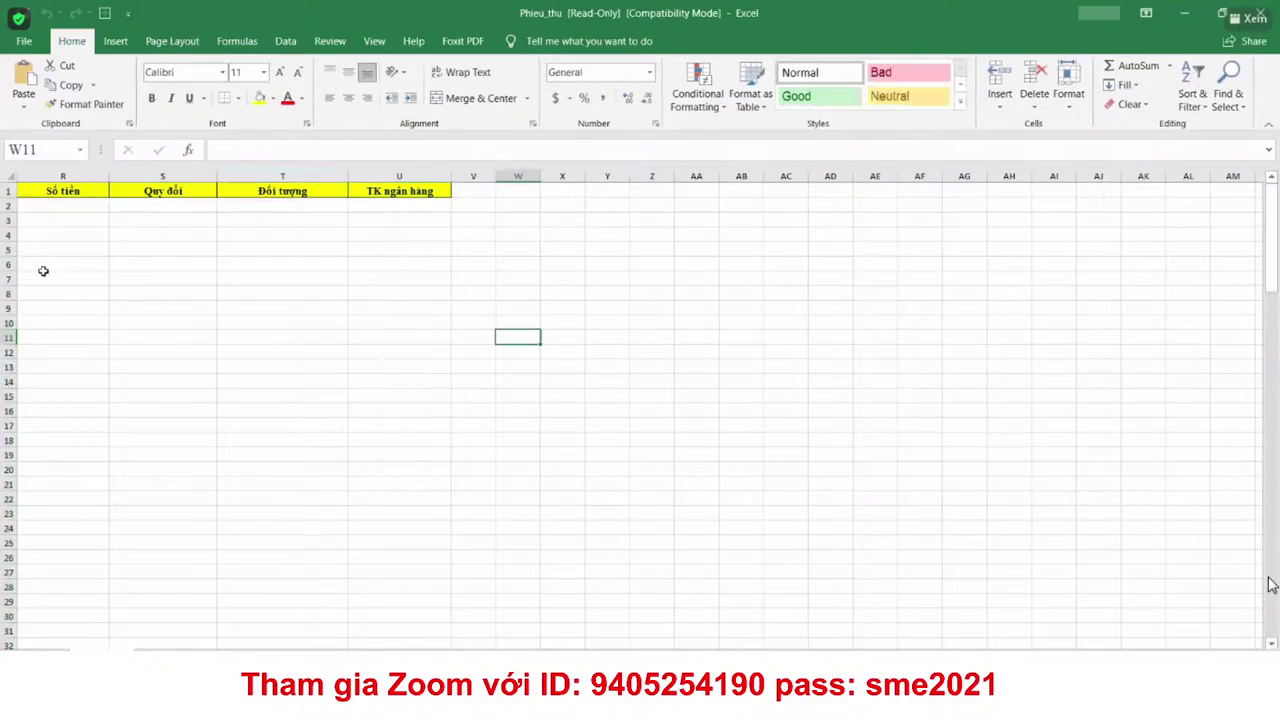
scroll(1270, 585, left, 6)
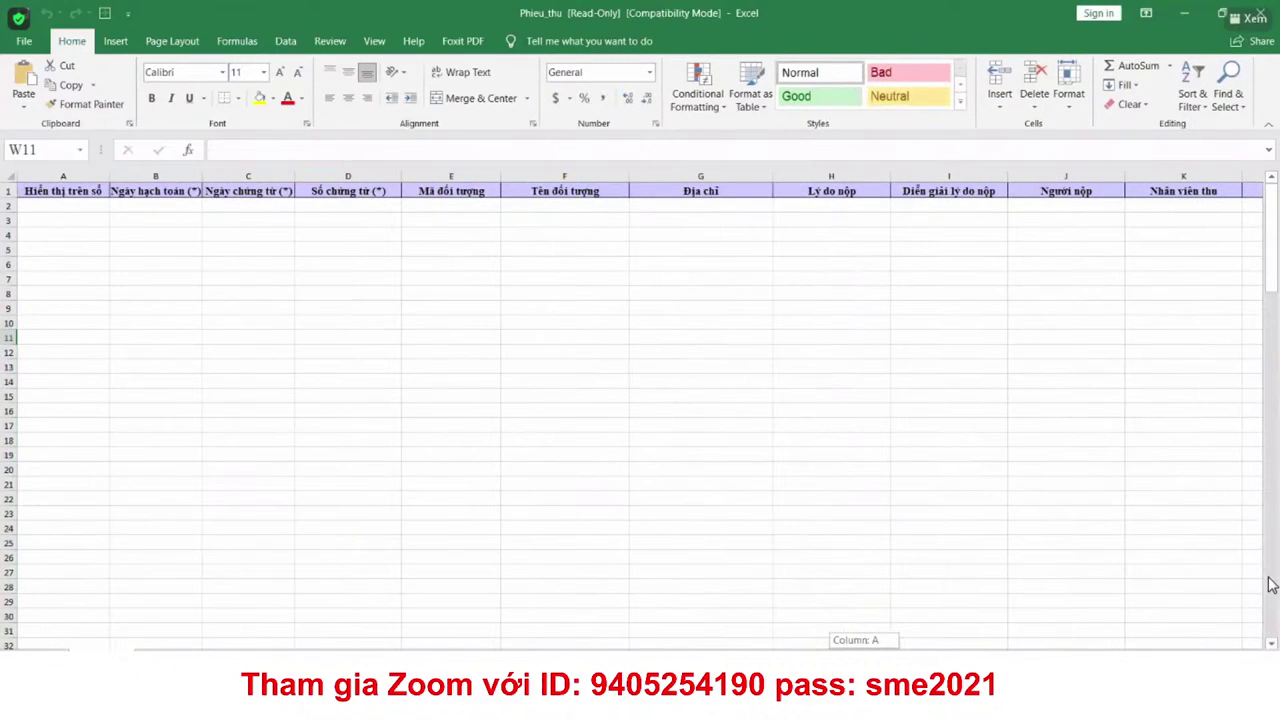
scroll(1270, 585, right, 2)
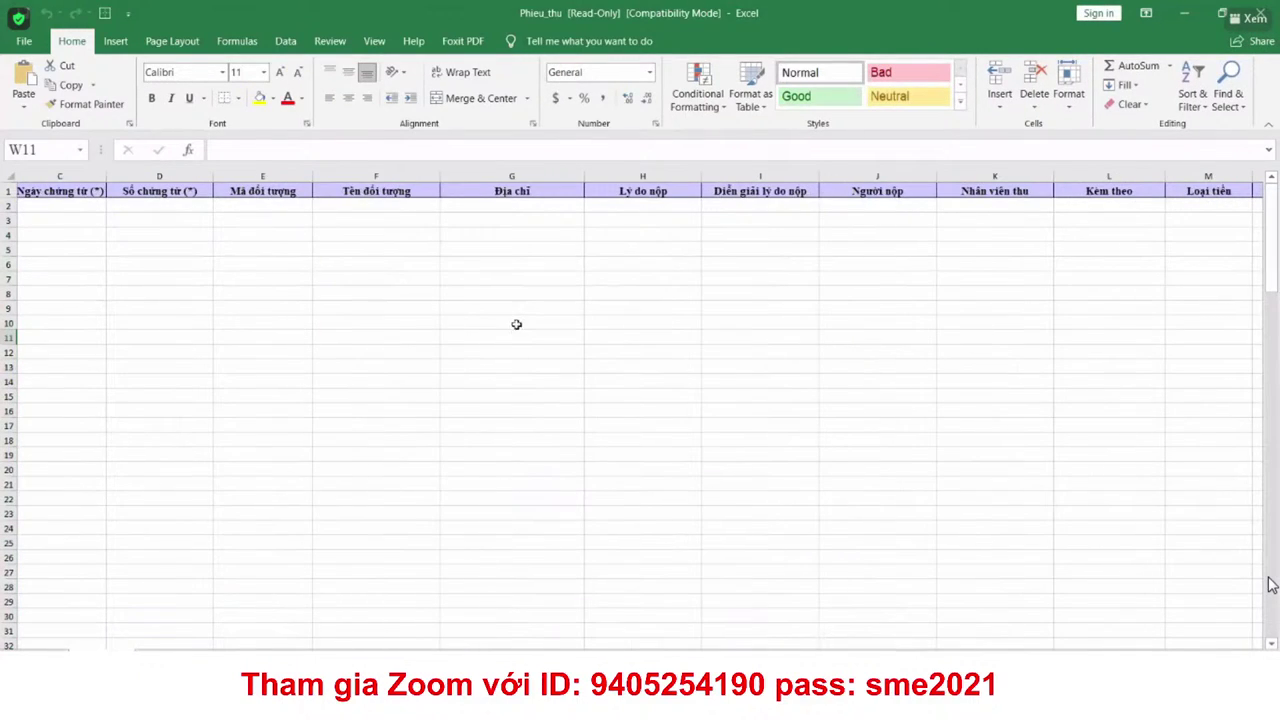
click(509, 205)
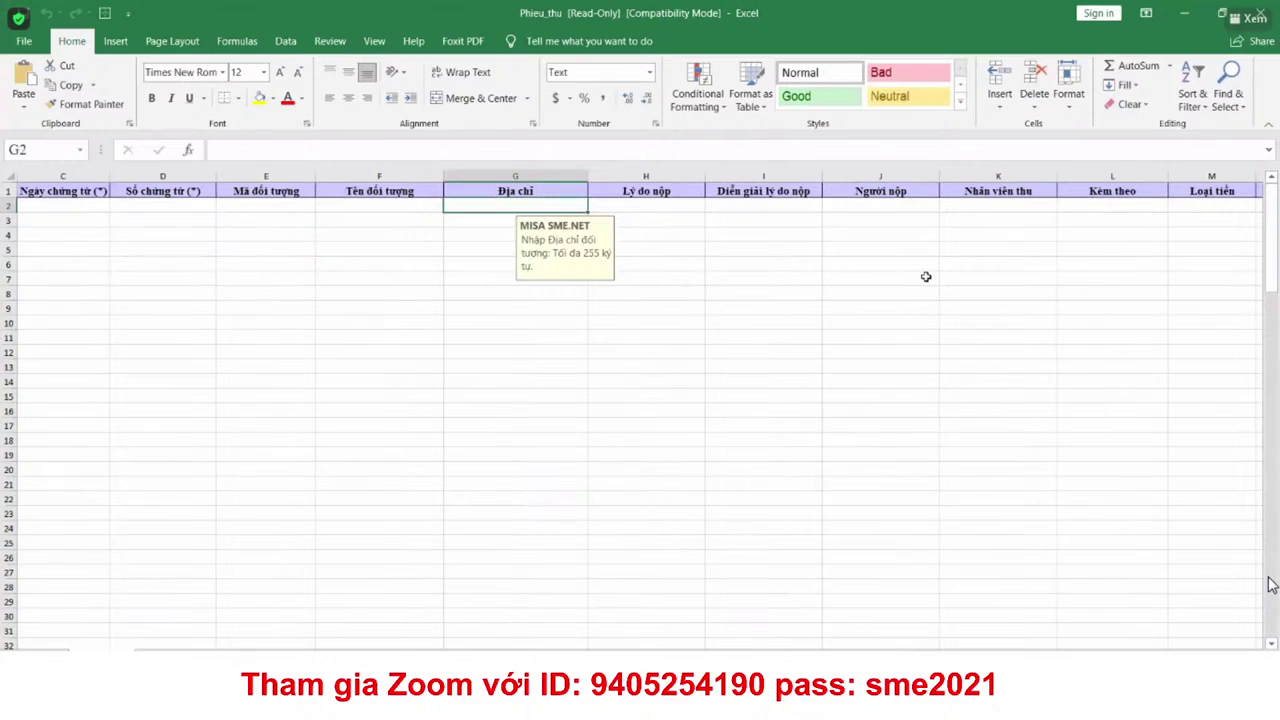
scroll(234, 317, left, 2)
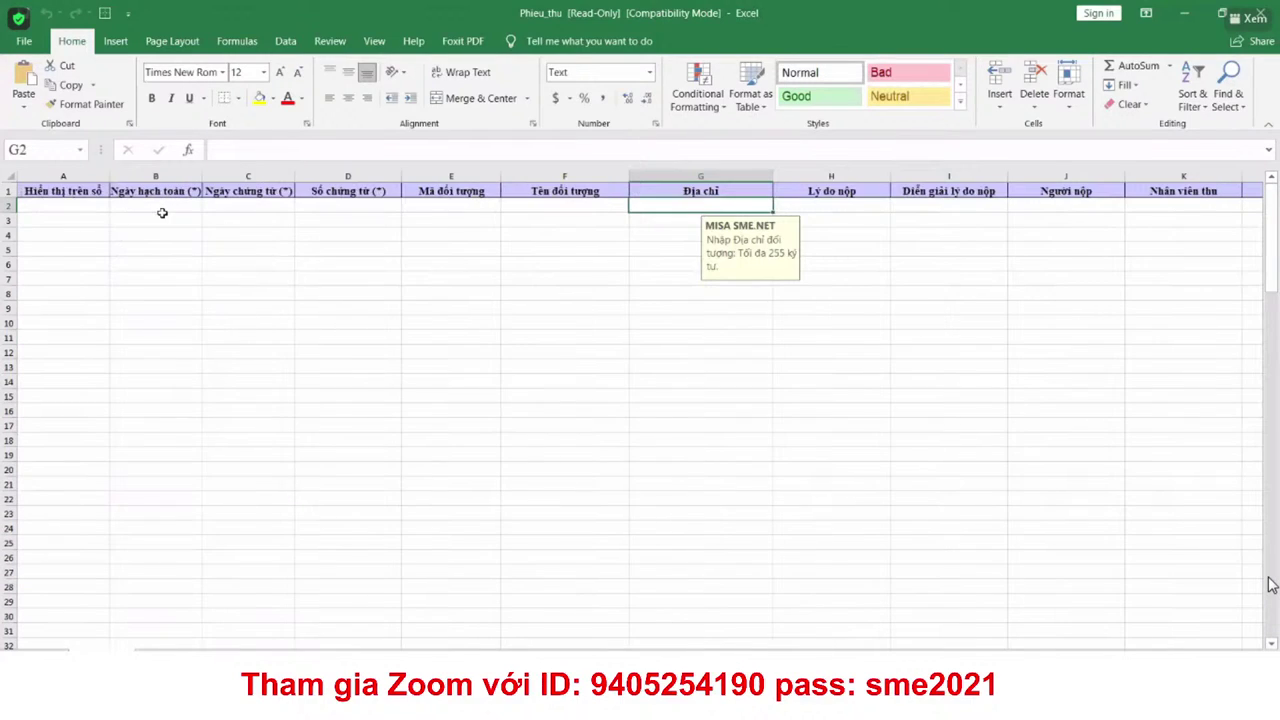
click(161, 208)
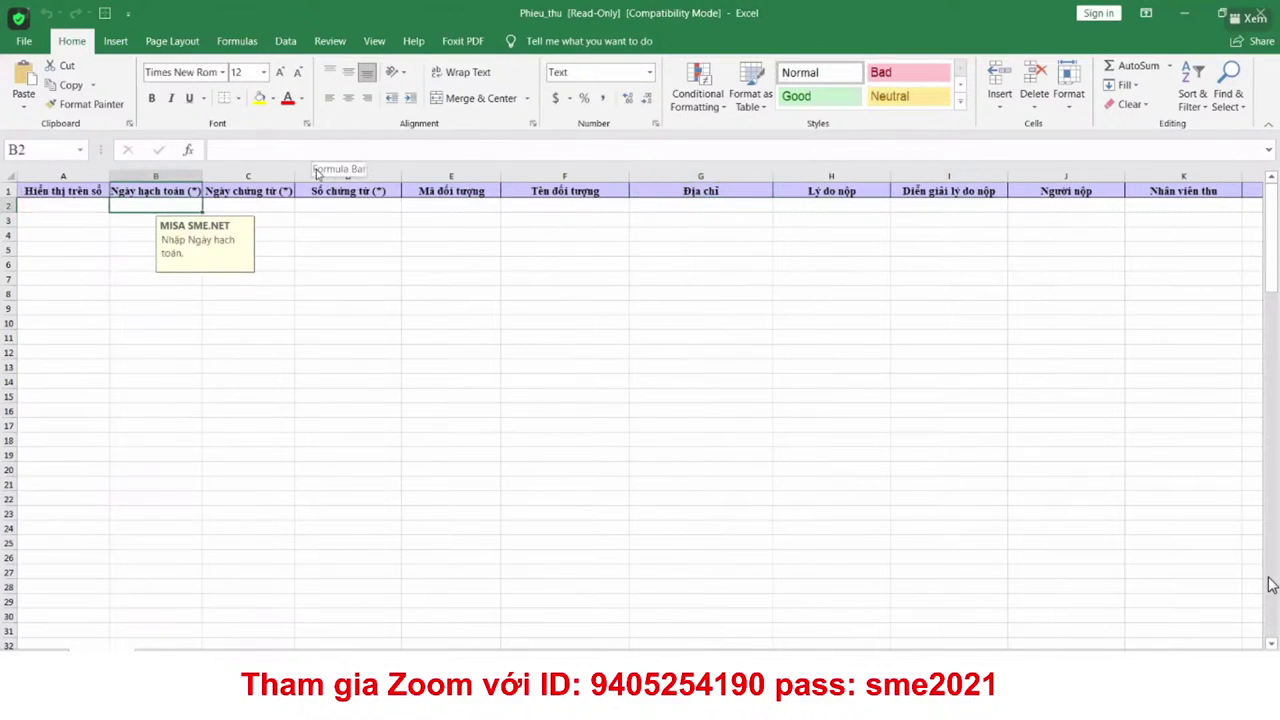
text(21/)
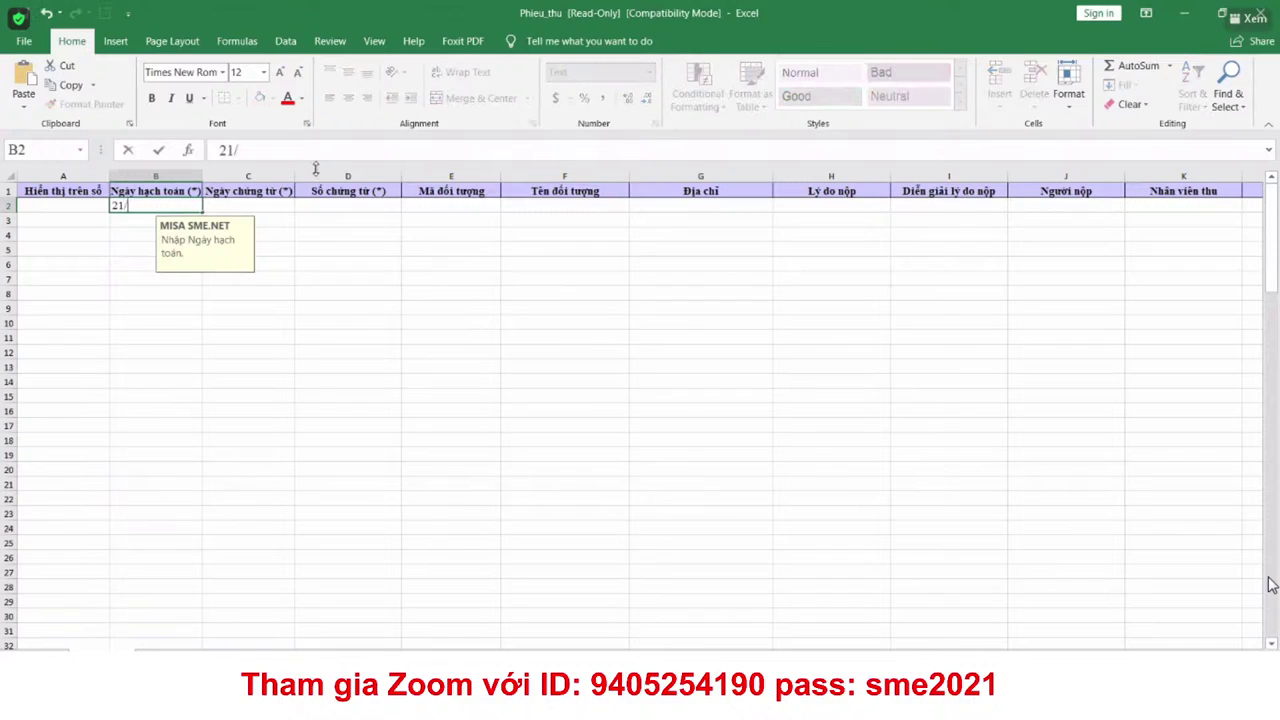
text(08/2021)
Step: Copy the posting date from B2 into the document date cell (Ngày chứng từ) C2
click(275, 212)
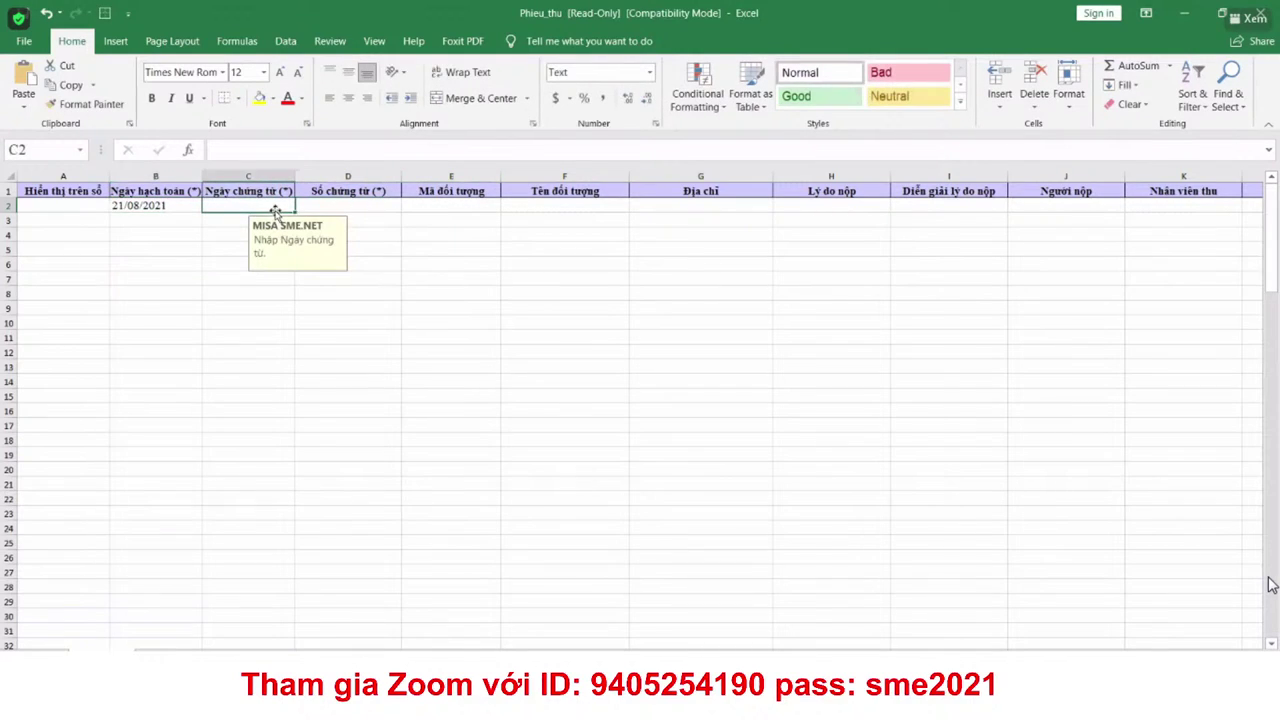
click(180, 207)
key(ctrl+c)
click(248, 203)
key(ctrl+v)
Step: Enter PTTESST as the document number (Số chứng từ) in D2
click(350, 205)
text(P)
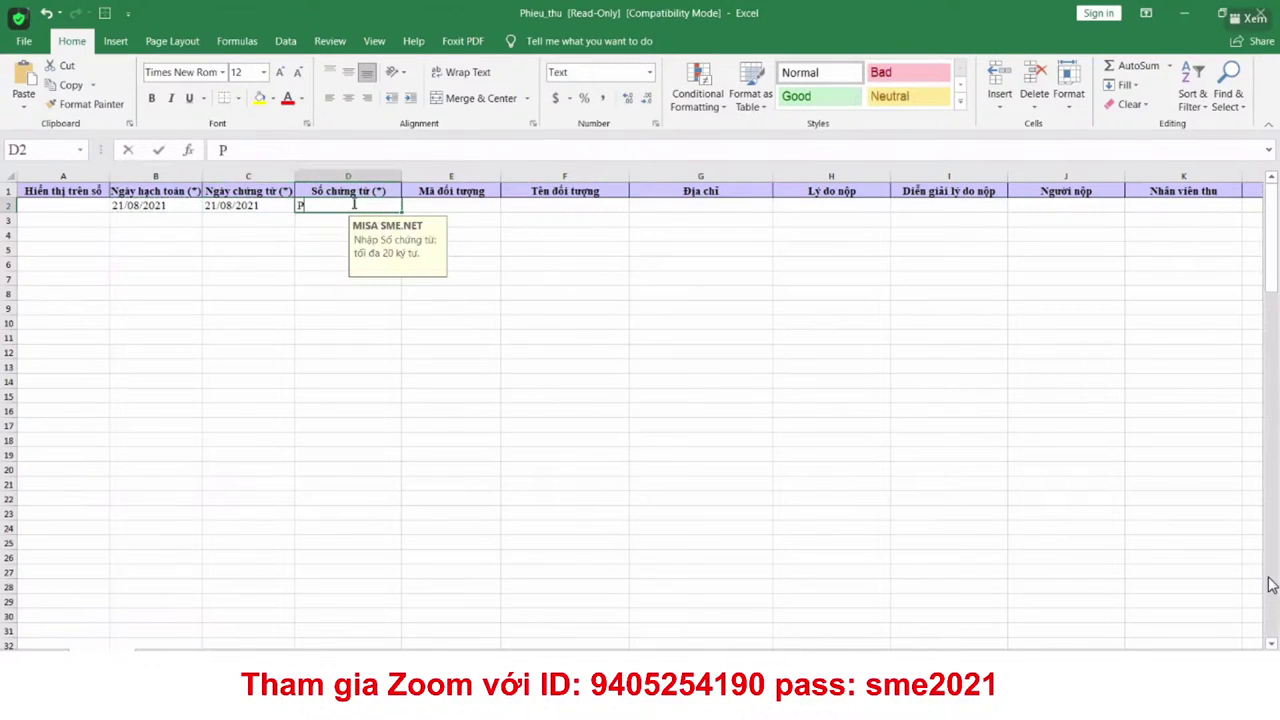
text(T)
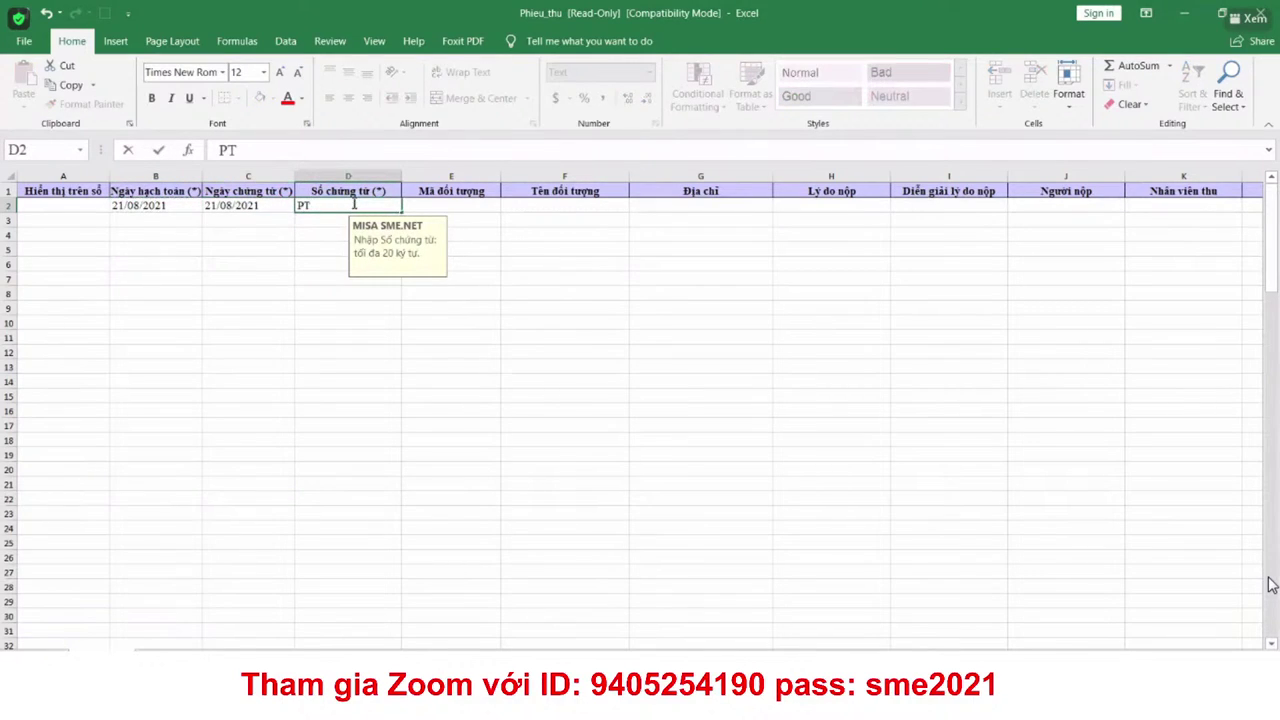
text(TESST)
click(634, 209)
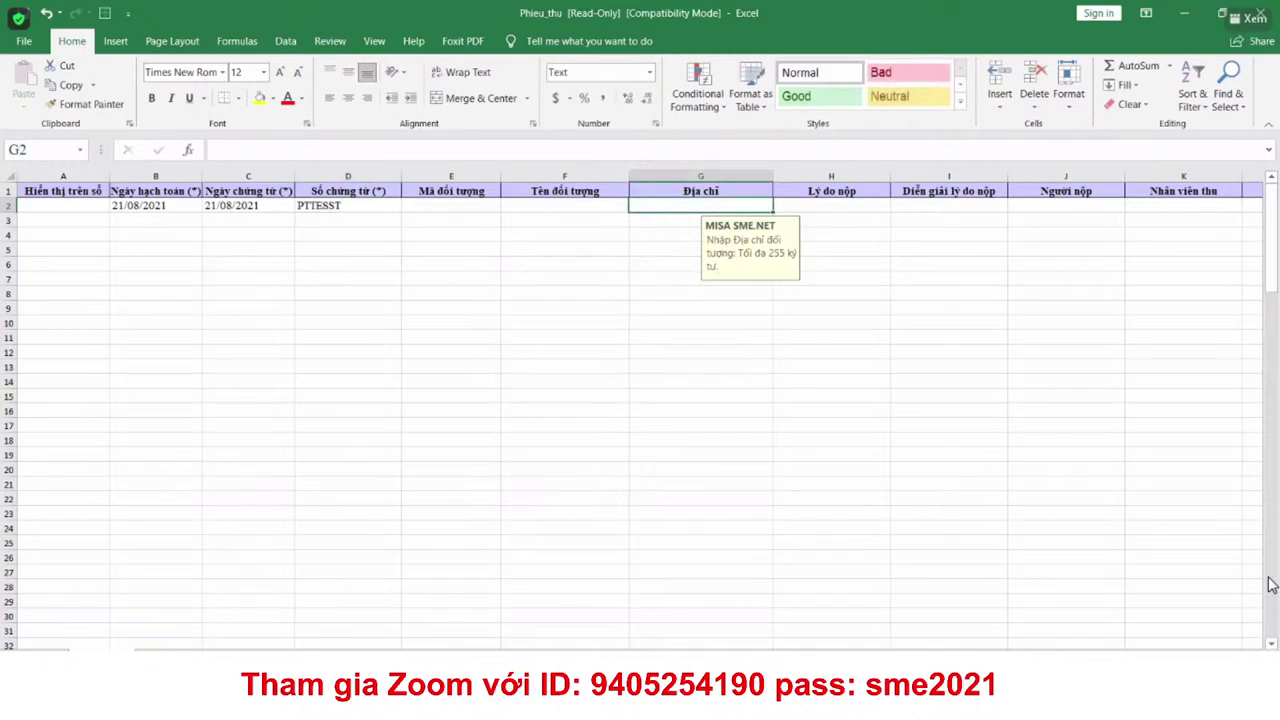
Step: Switch to MISA SME, close the import dialog, and open customer CTY_BAOOANH from the Khách hàng list for editing
click(421, 605)
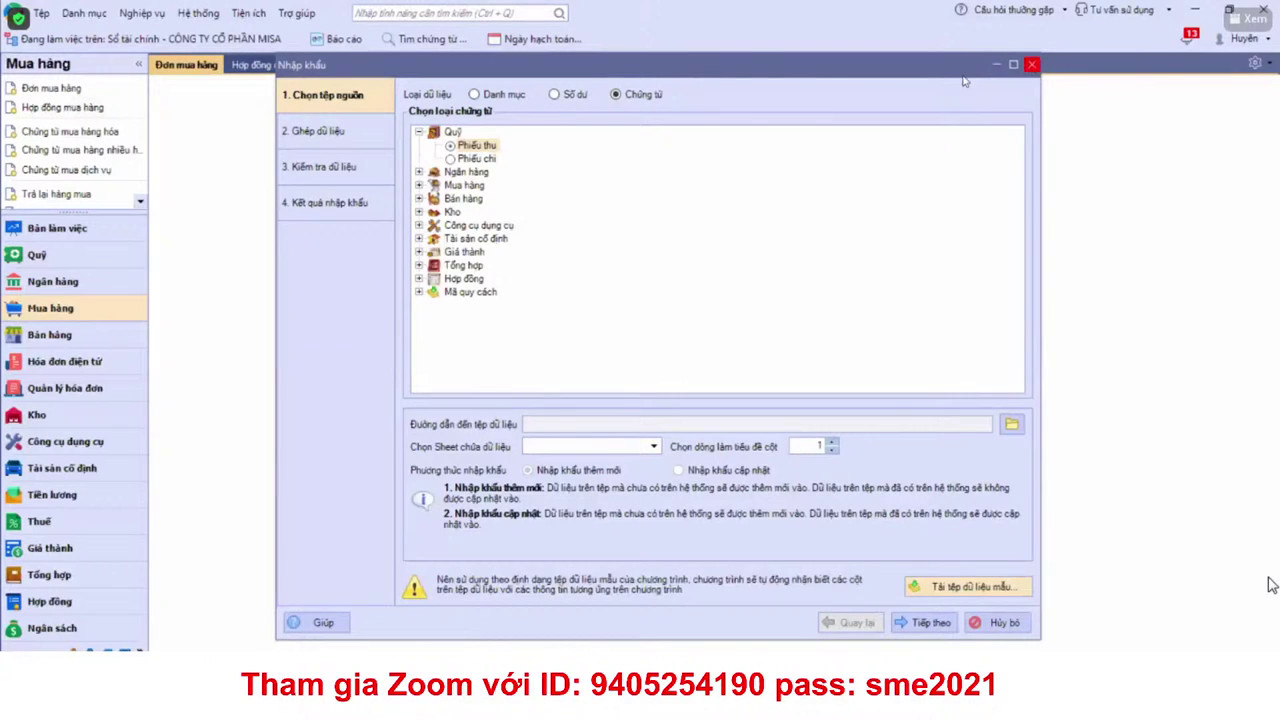
click(1031, 64)
click(84, 13)
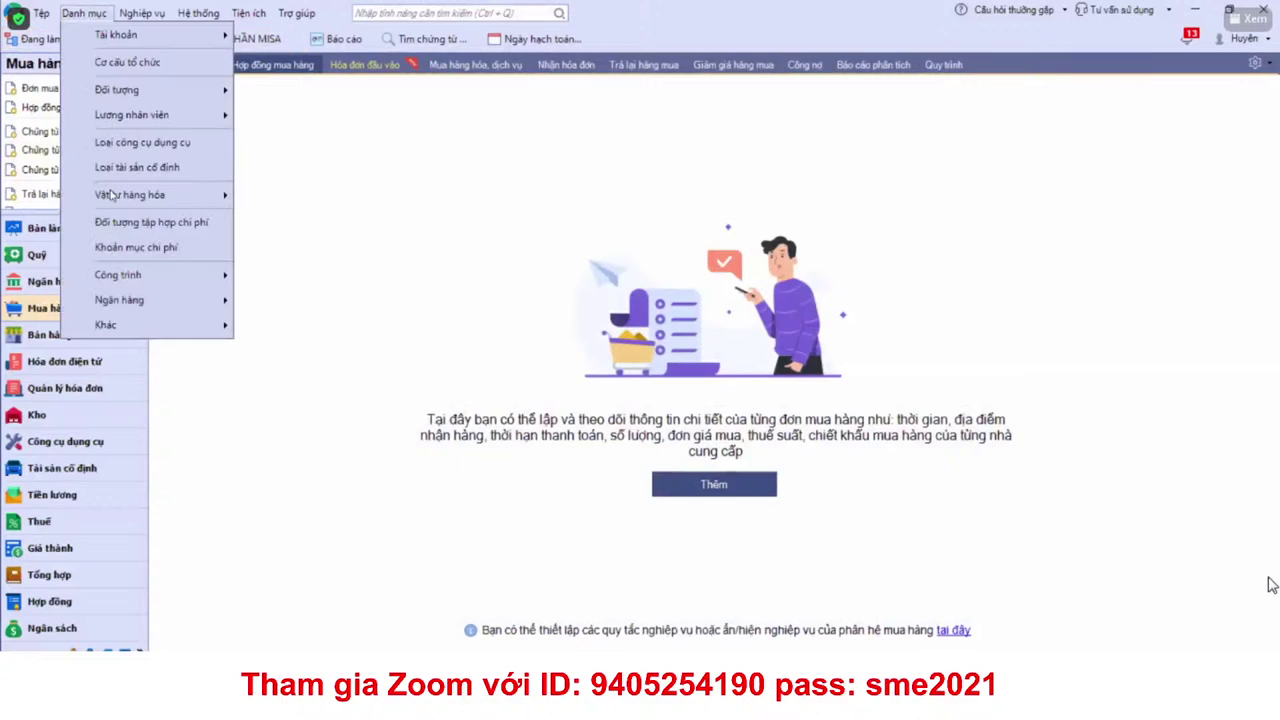
mouse_move(175, 91)
click(300, 90)
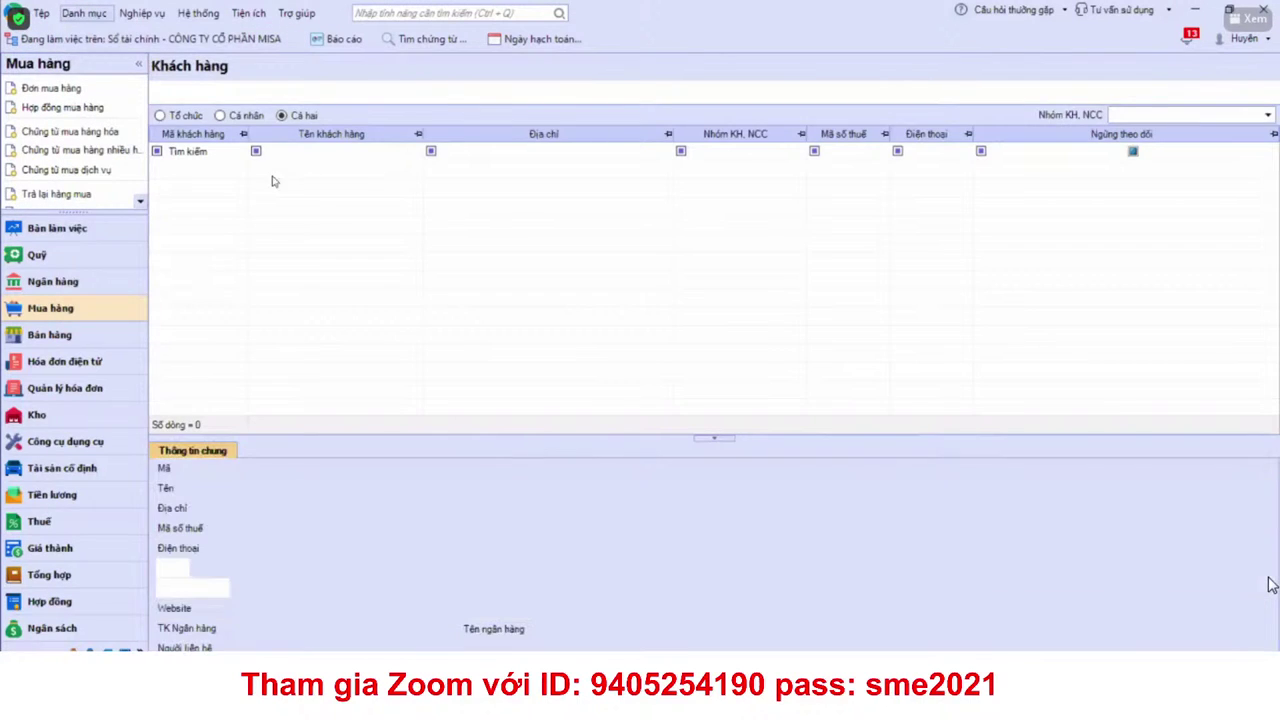
click(228, 190)
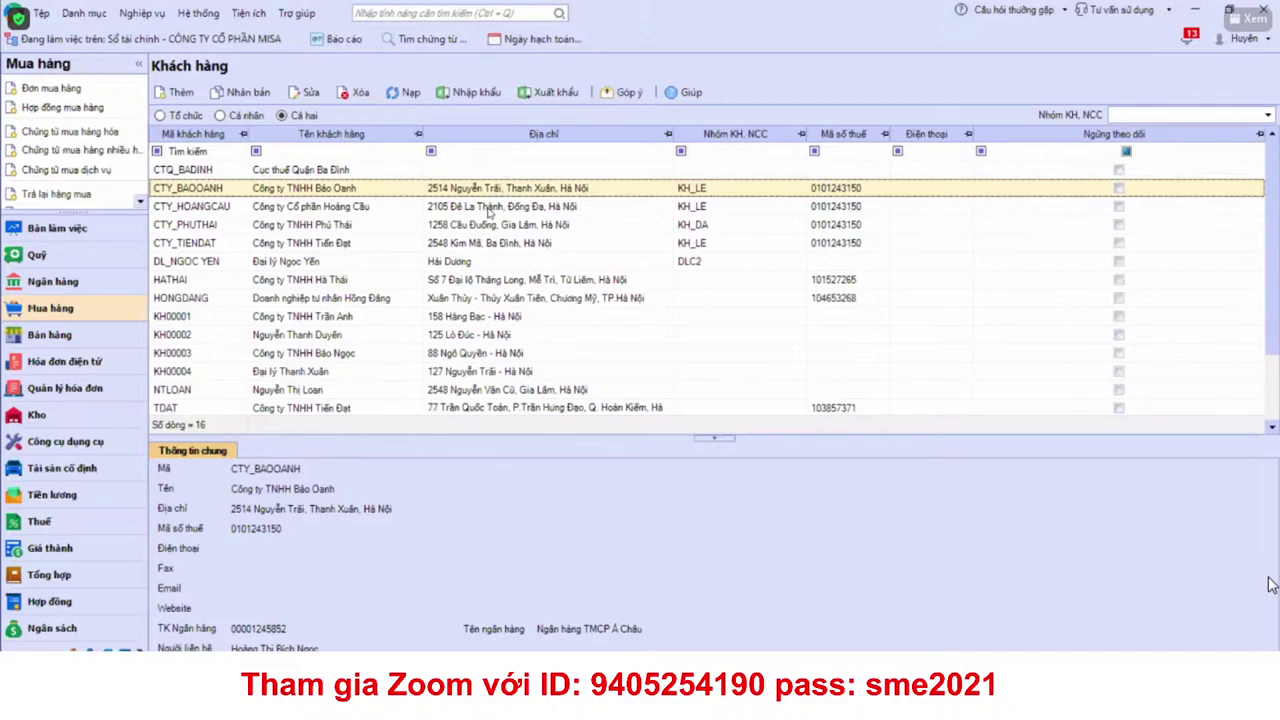
double_click(545, 187)
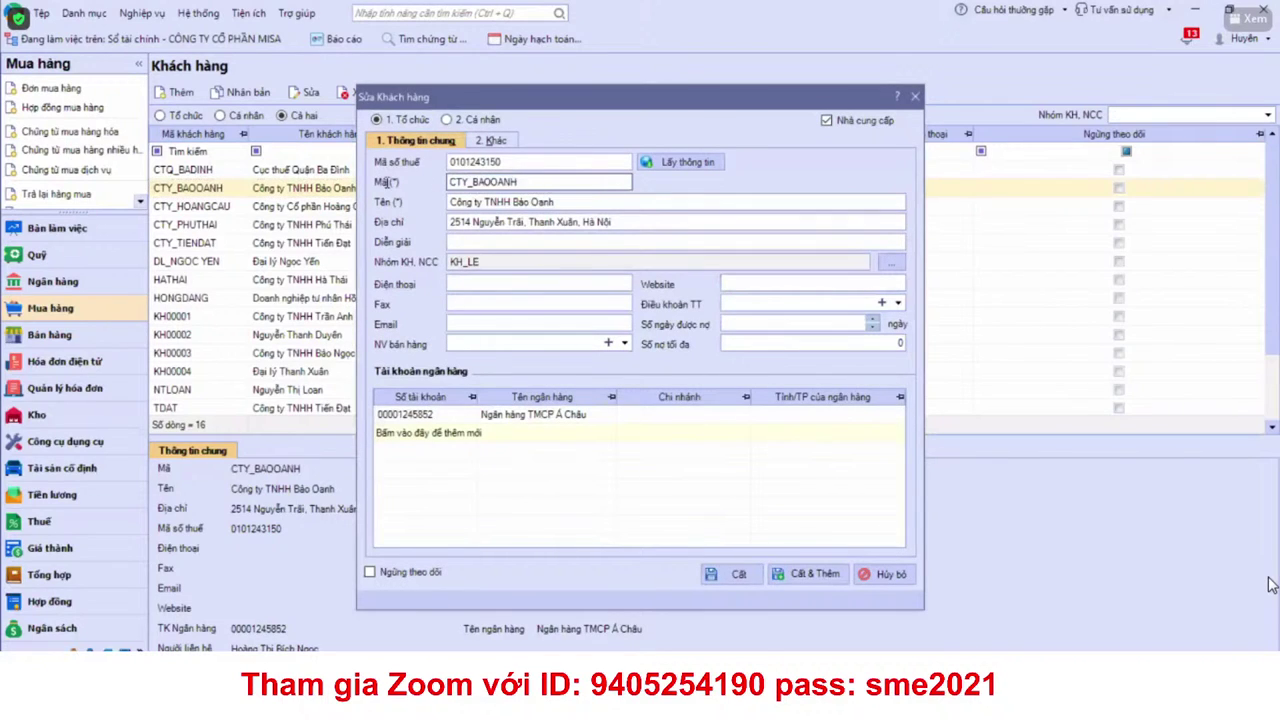
Step: Copy the customer code CTY_BAOOANH from the record into the Mã đối tượng cell E2 of the Excel template
double_click(444, 181)
key(alt+Tab)
click(446, 205)
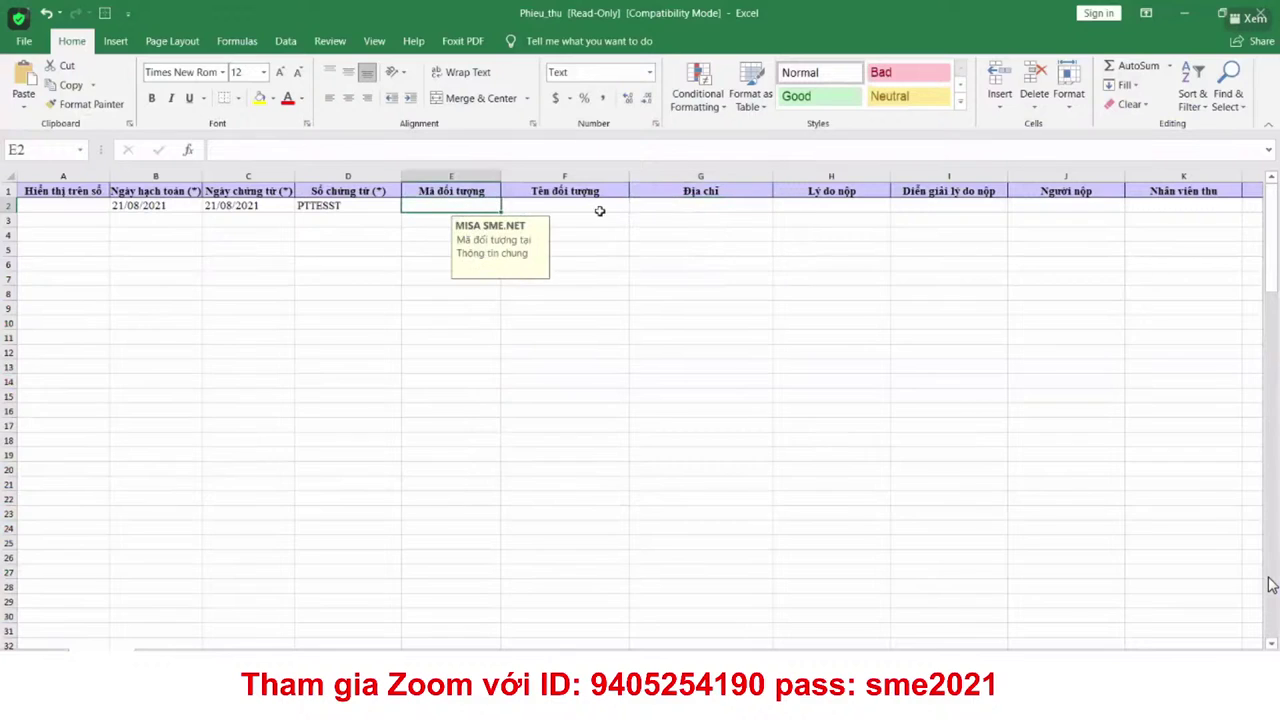
key(ctrl+v)
key(alt+Tab)
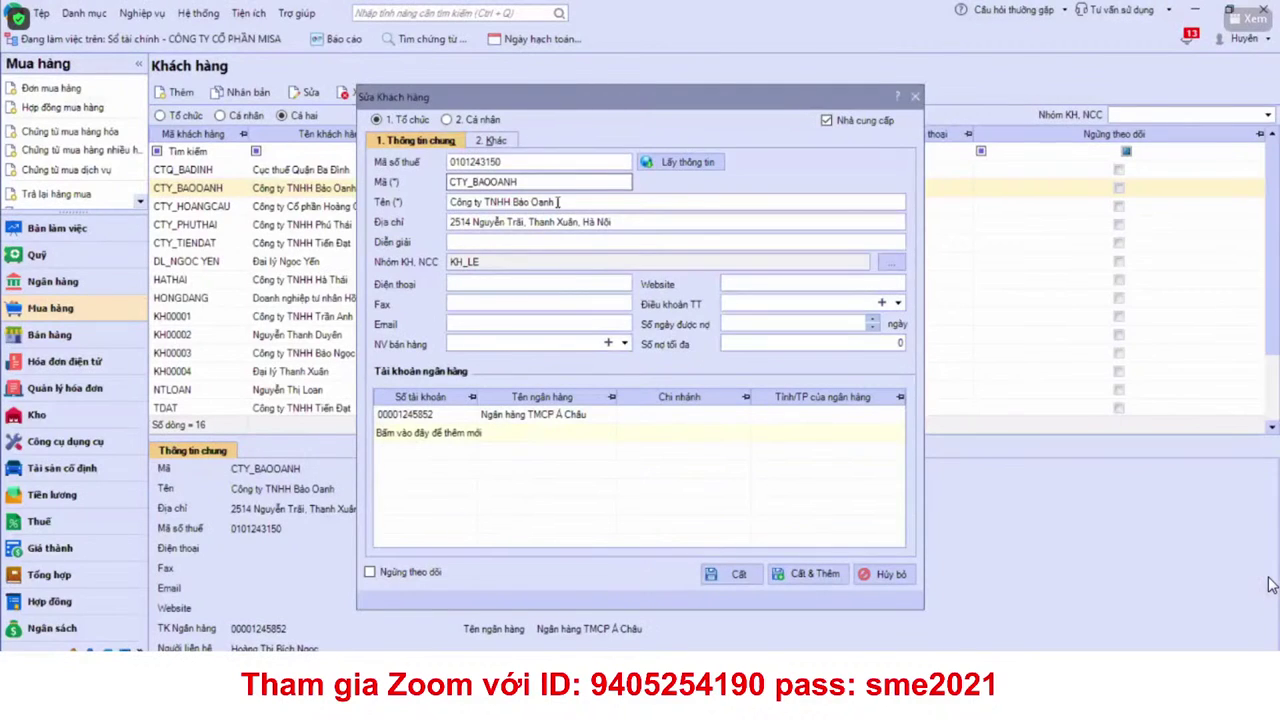
key(Tab)
key(ctrl+v)
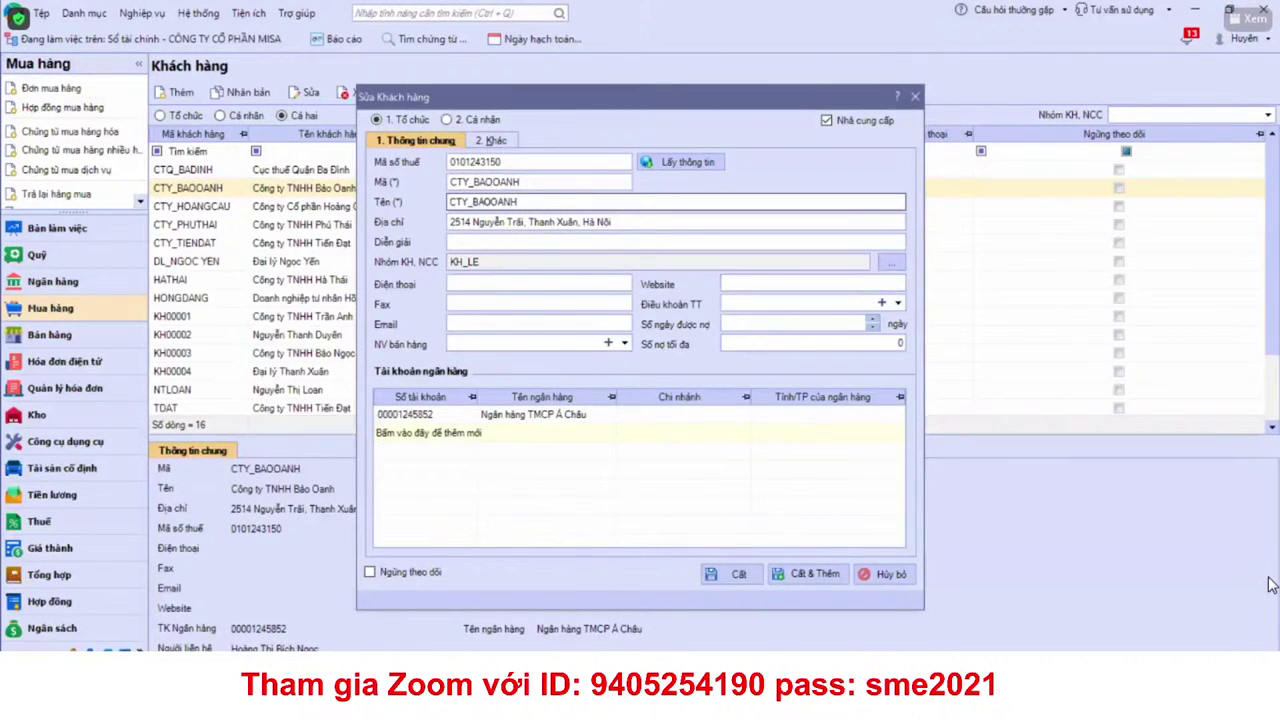
key(alt+Tab)
click(585, 208)
key(ctrl+v)
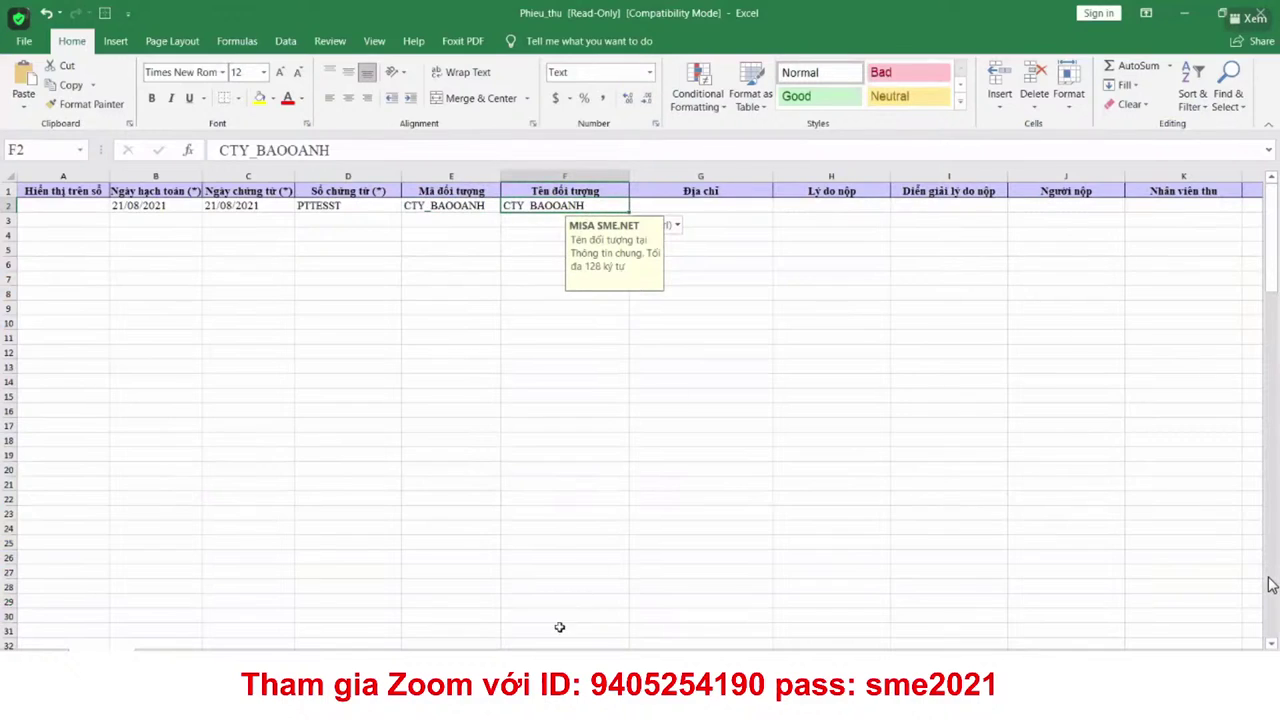
key(alt+Tab)
key(Tab)
key(ctrl+v)
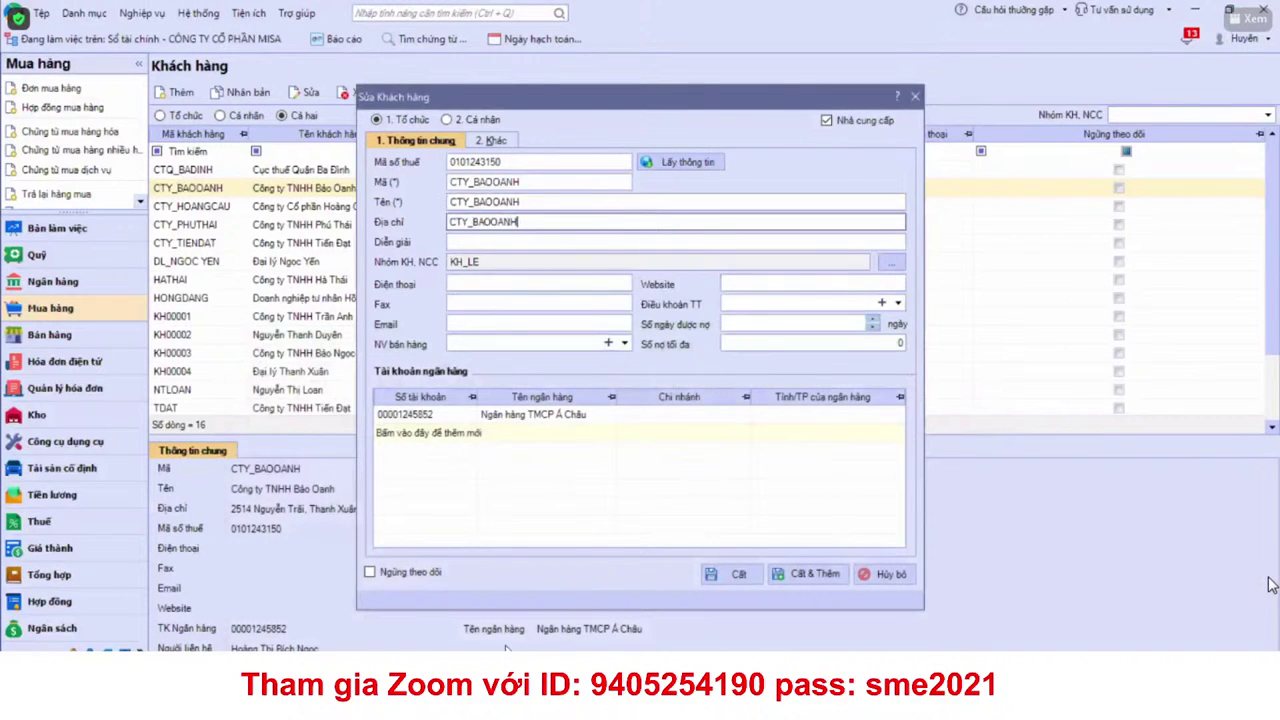
key(ctrl+a)
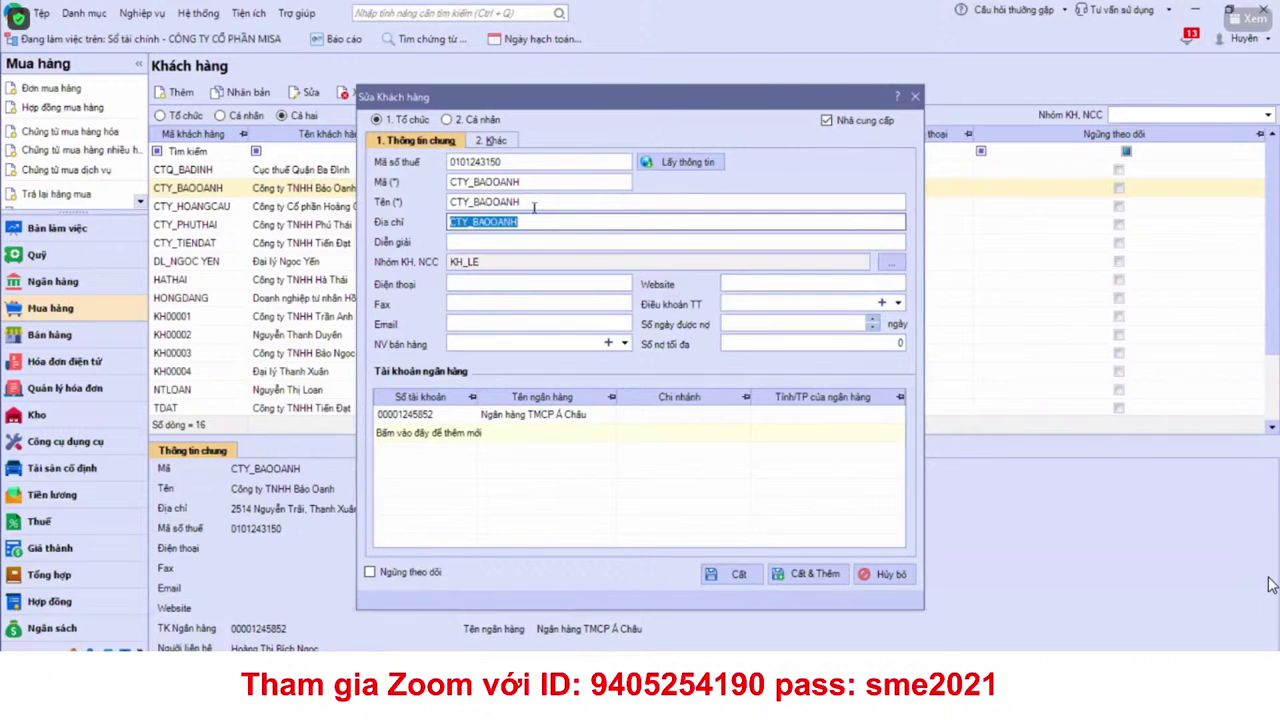
click(917, 96)
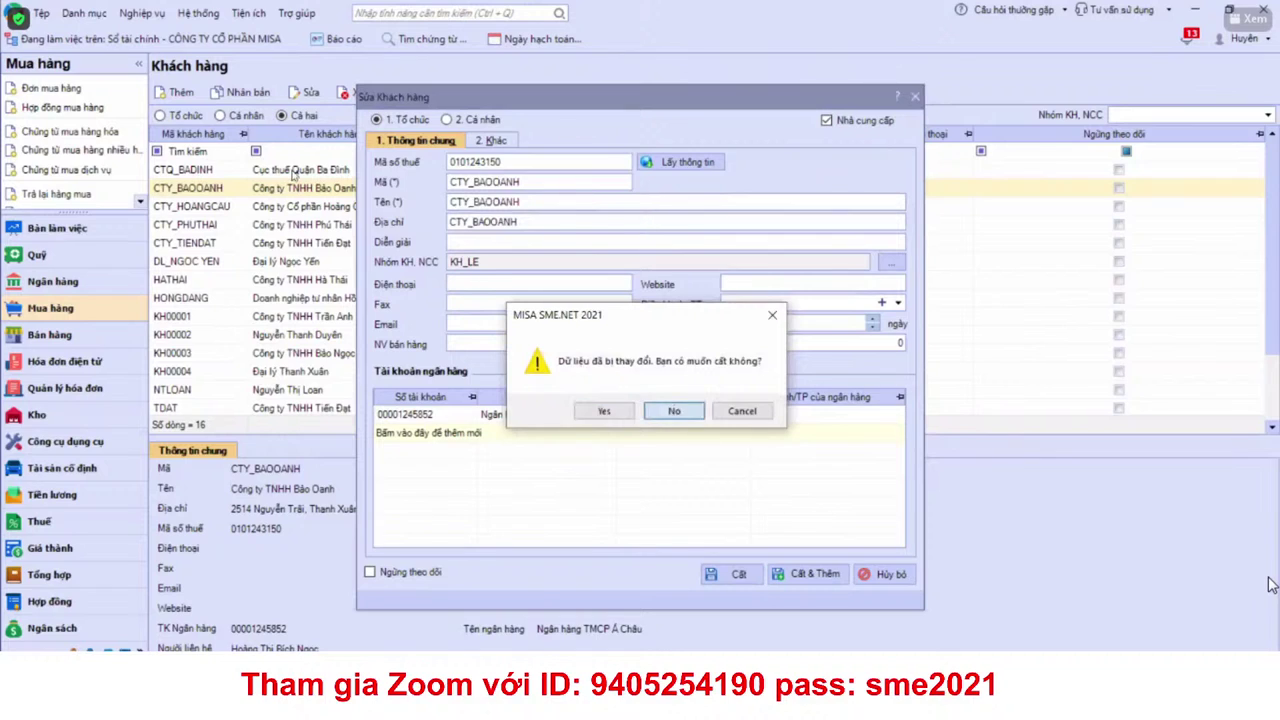
click(671, 410)
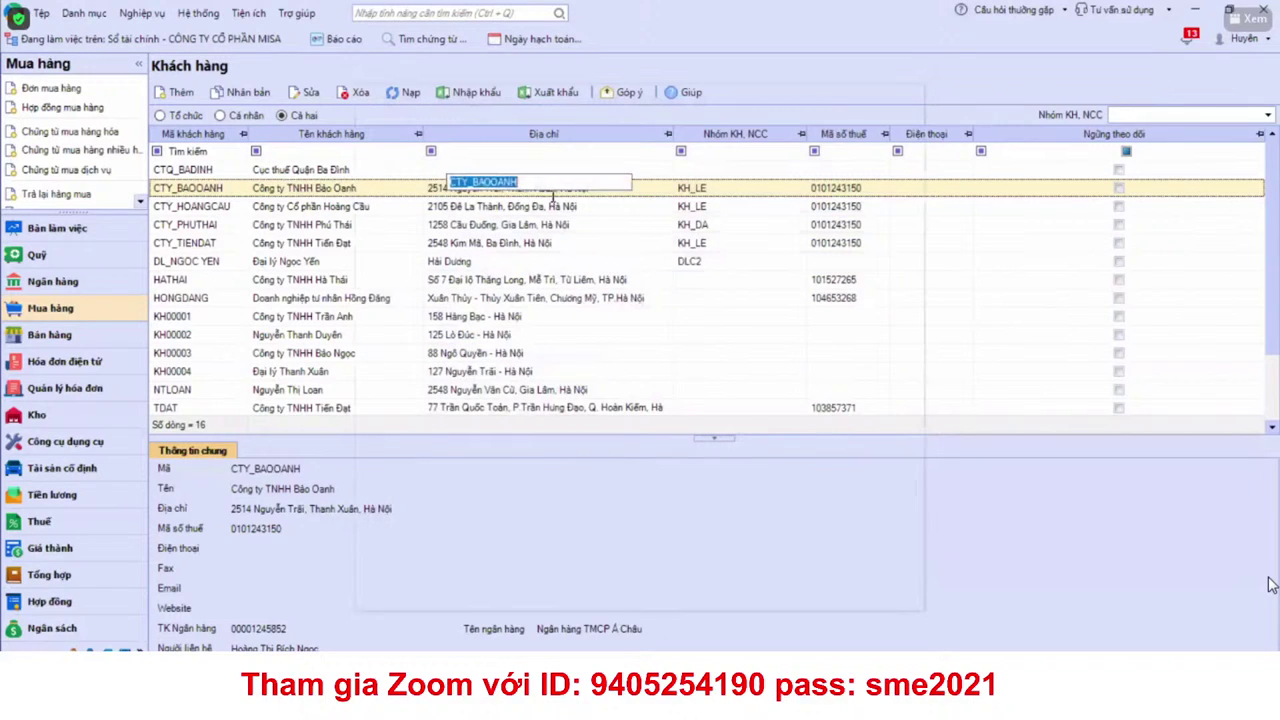
Step: Reopen the CTY_BAOOANH customer record in MISA SME and copy its address into the Địa chỉ cell G2 of the Excel template
double_click(450, 190)
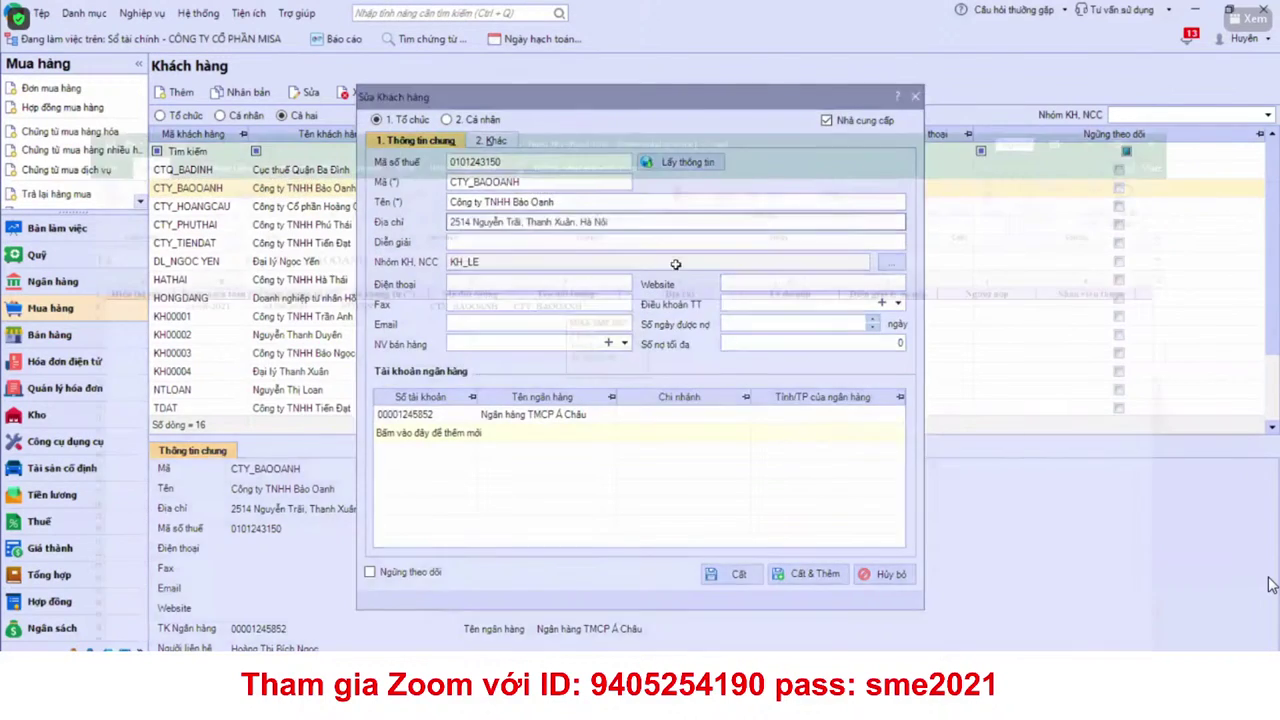
key(alt+Tab)
key(ctrl+v)
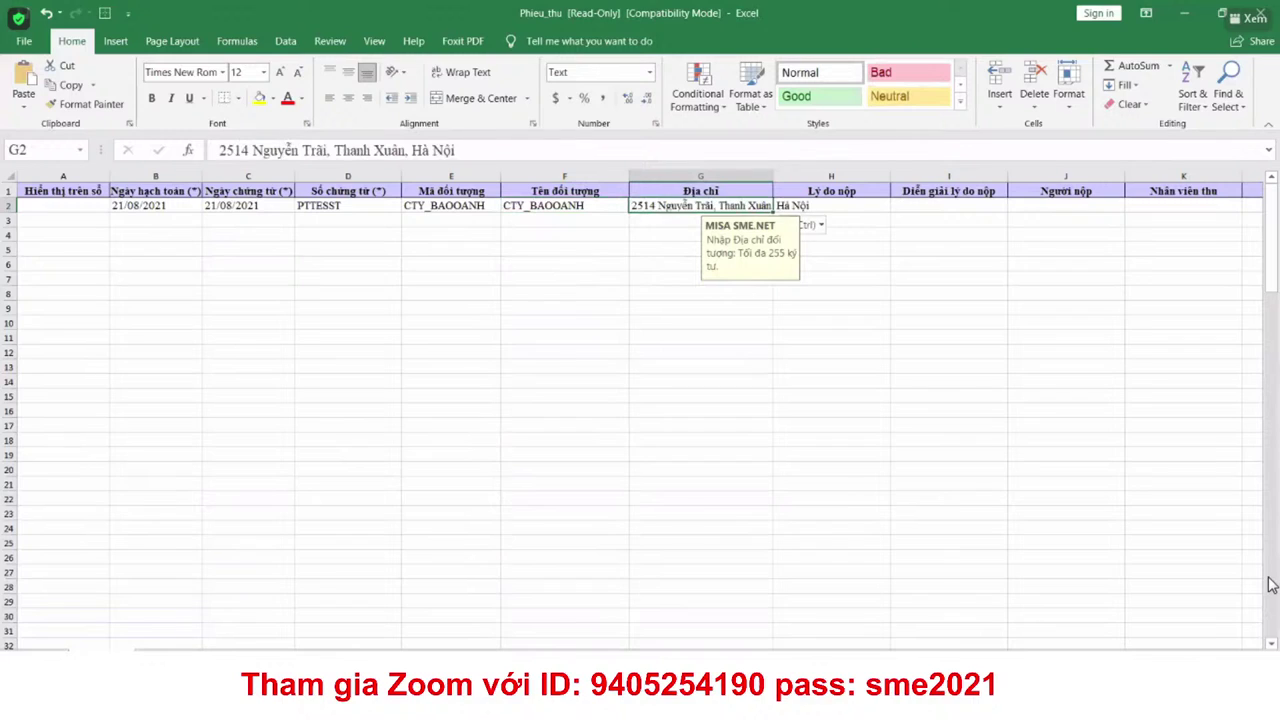
Step: Copy the company name Công ty TNHH Bảo Oanh from the customer record into the Tên đối tượng cell F2 of the template
key(alt+Tab)
click(594, 203)
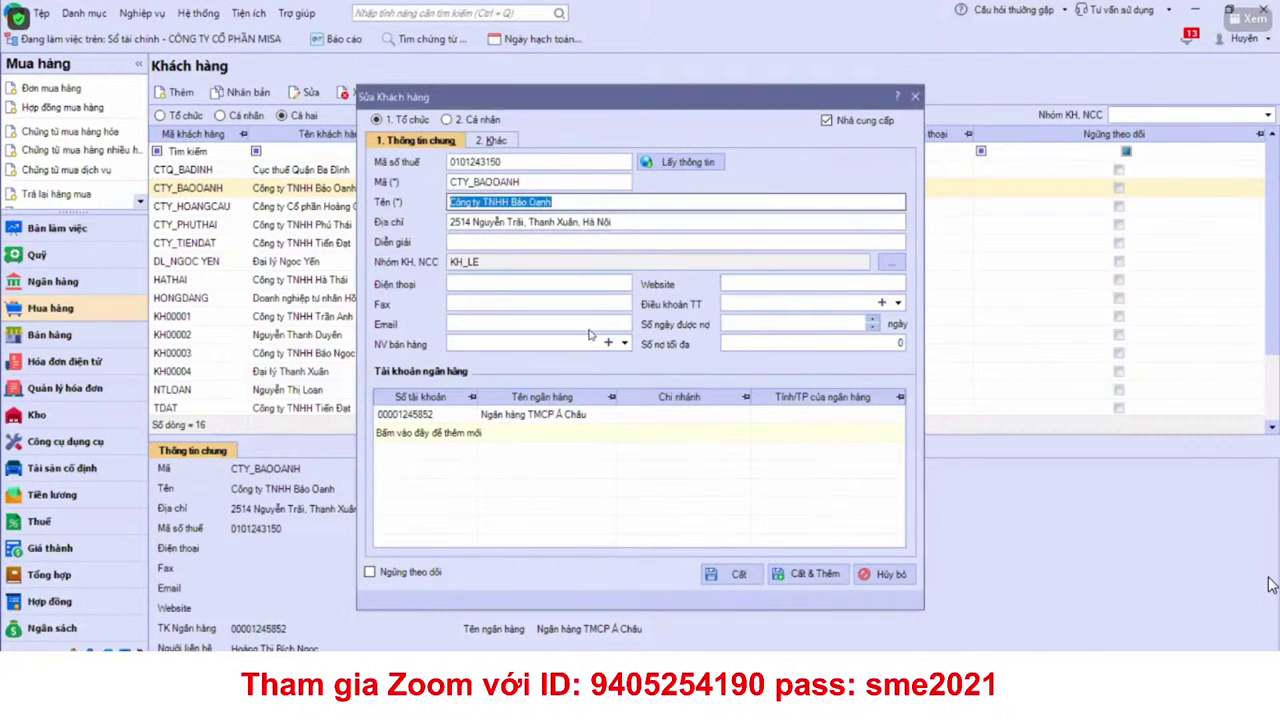
key(alt+Tab)
key(Left)
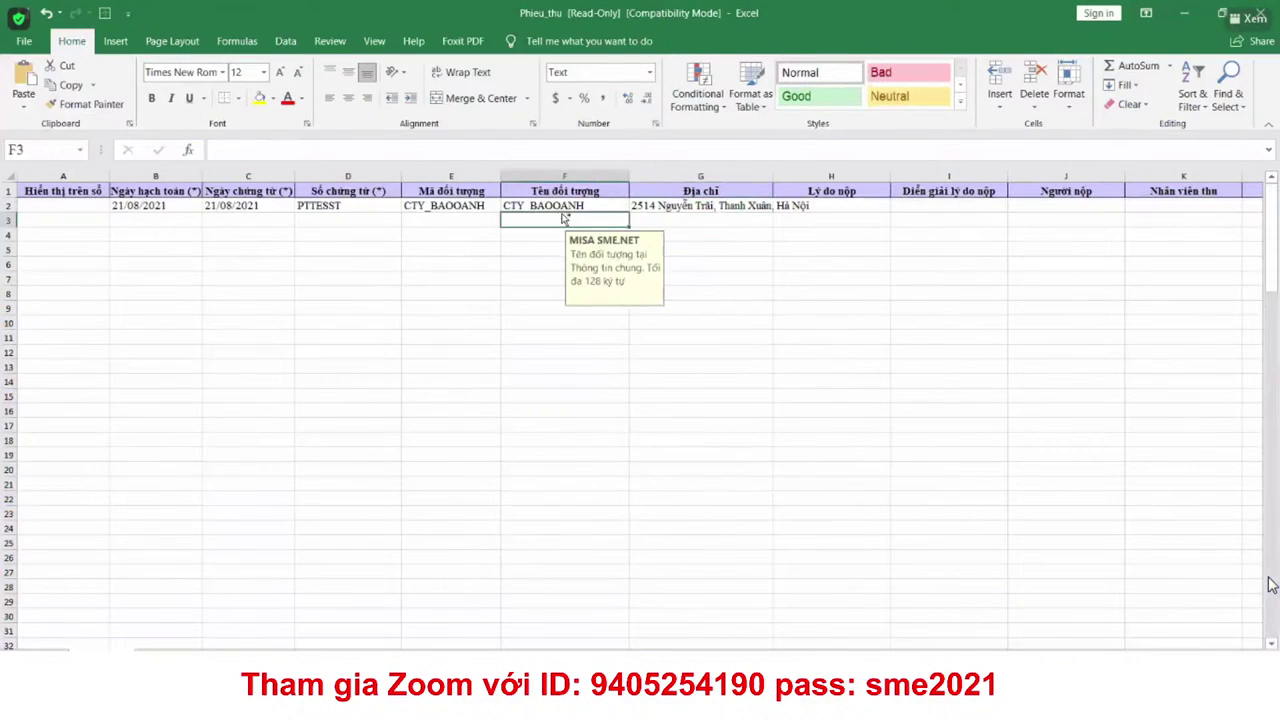
key(ctrl+v)
key(ctrl)
click(760, 287)
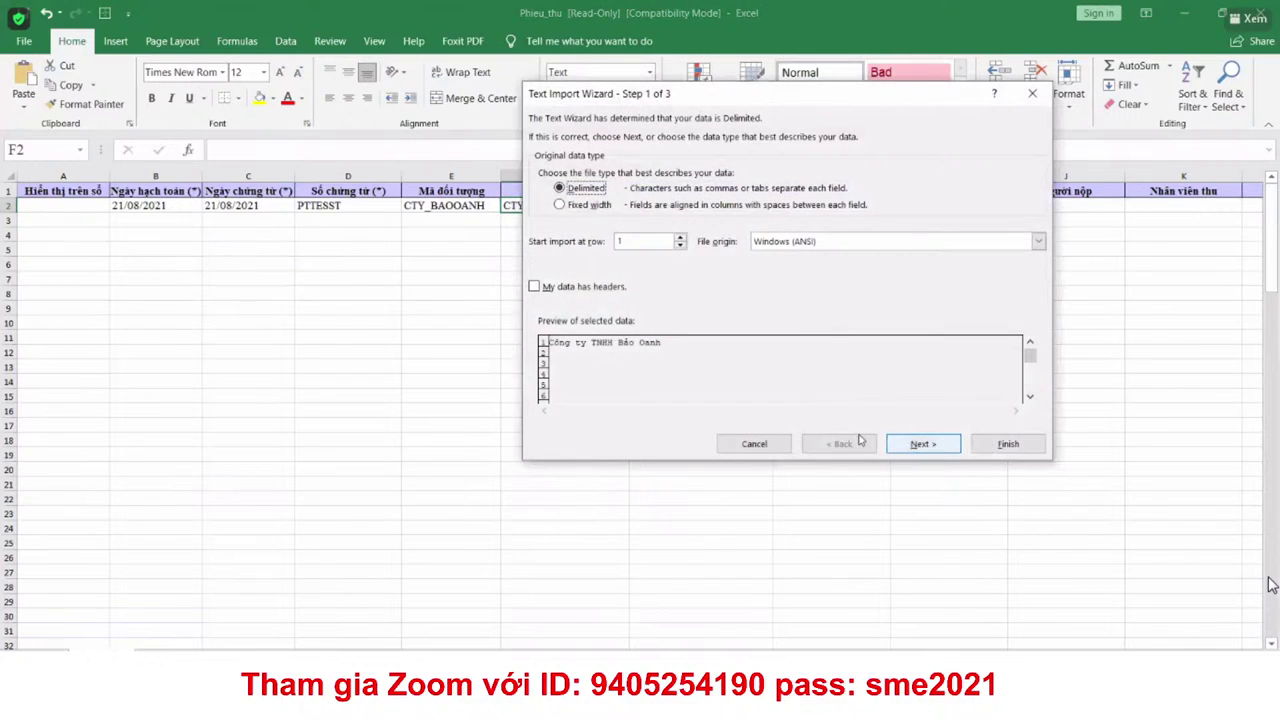
click(1022, 95)
click(510, 337)
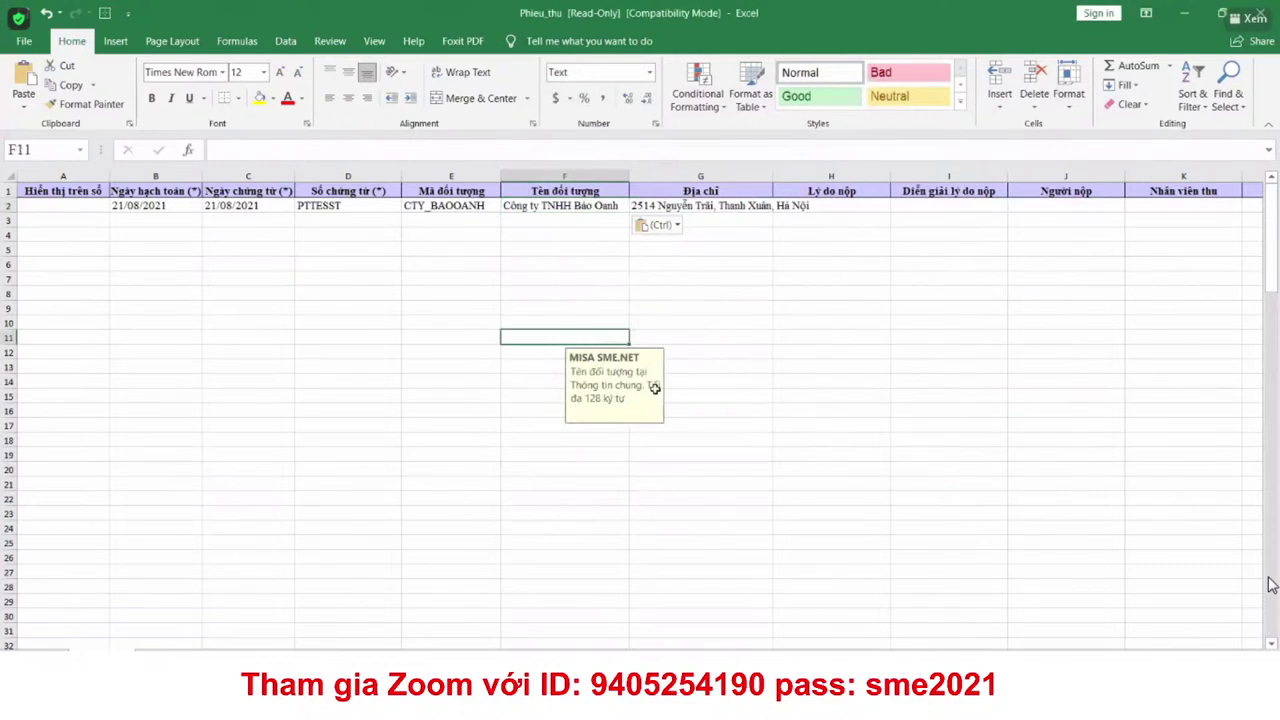
scroll(517, 303, right, 6)
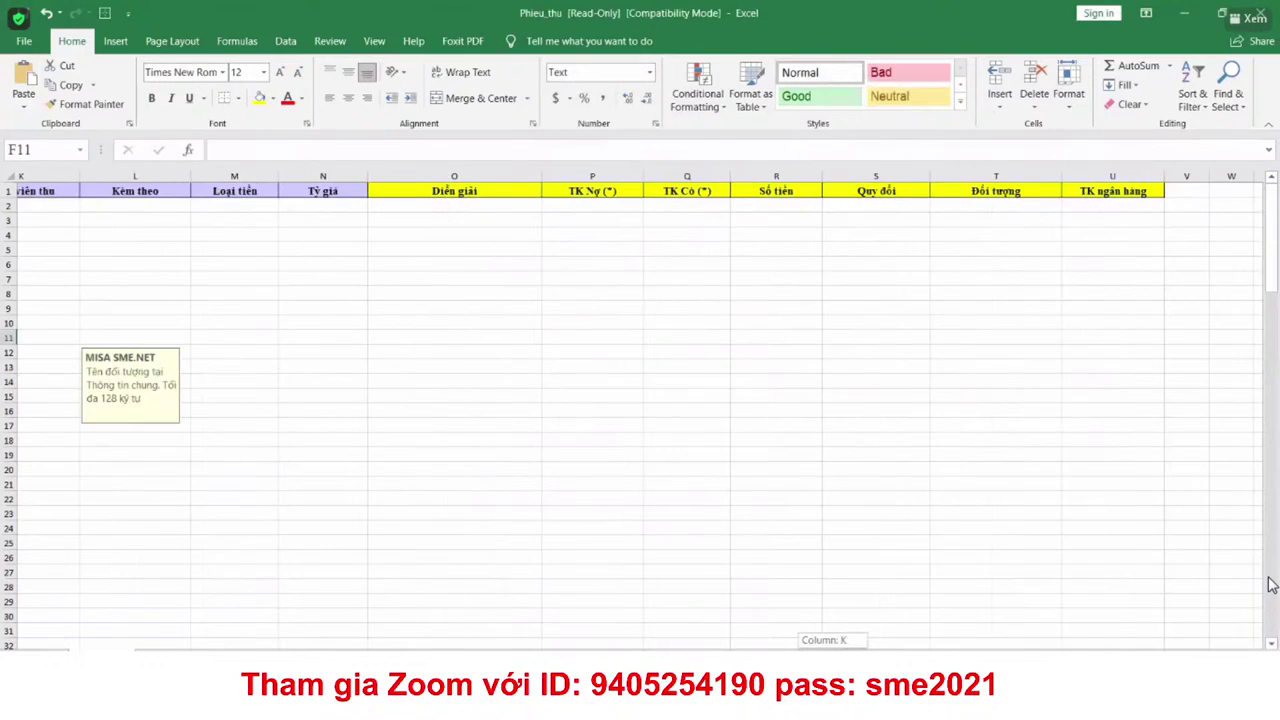
Step: Fill row 2 of the template with TK Nợ 811, TK Có 1111 and Số tiền 10000
click(439, 207)
text(811)
click(502, 205)
text(1111)
click(586, 206)
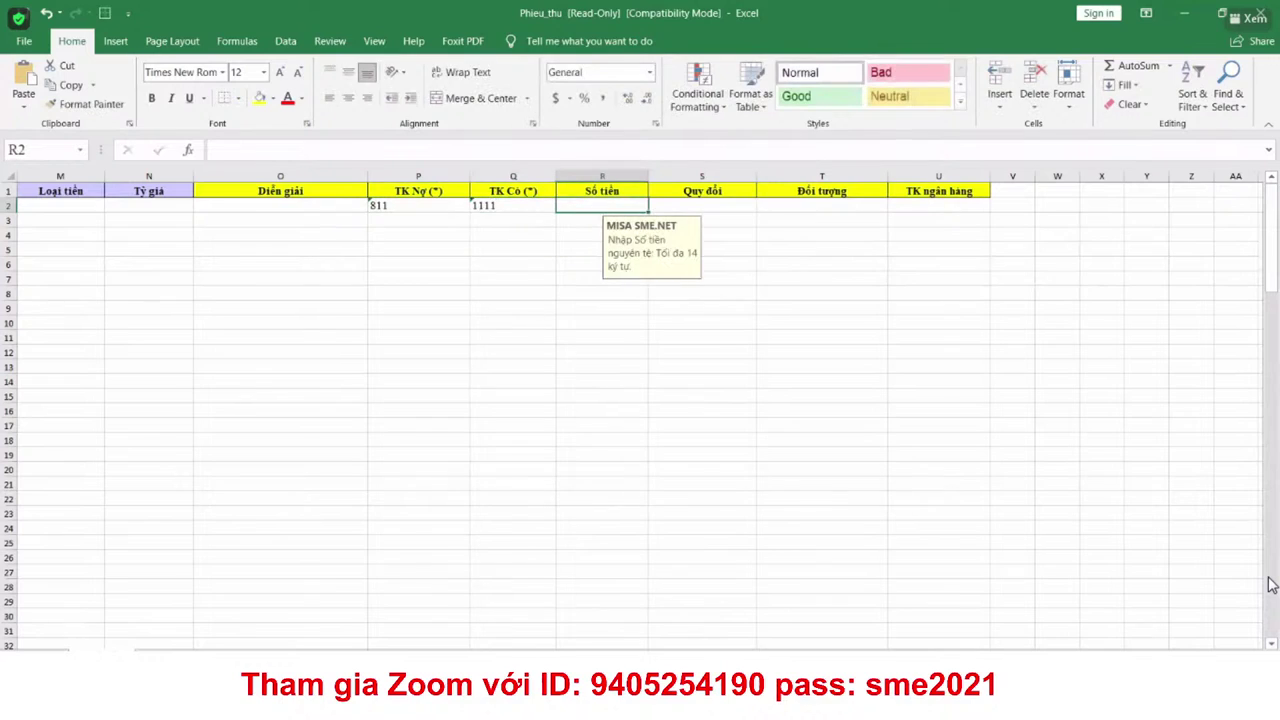
text(10000)
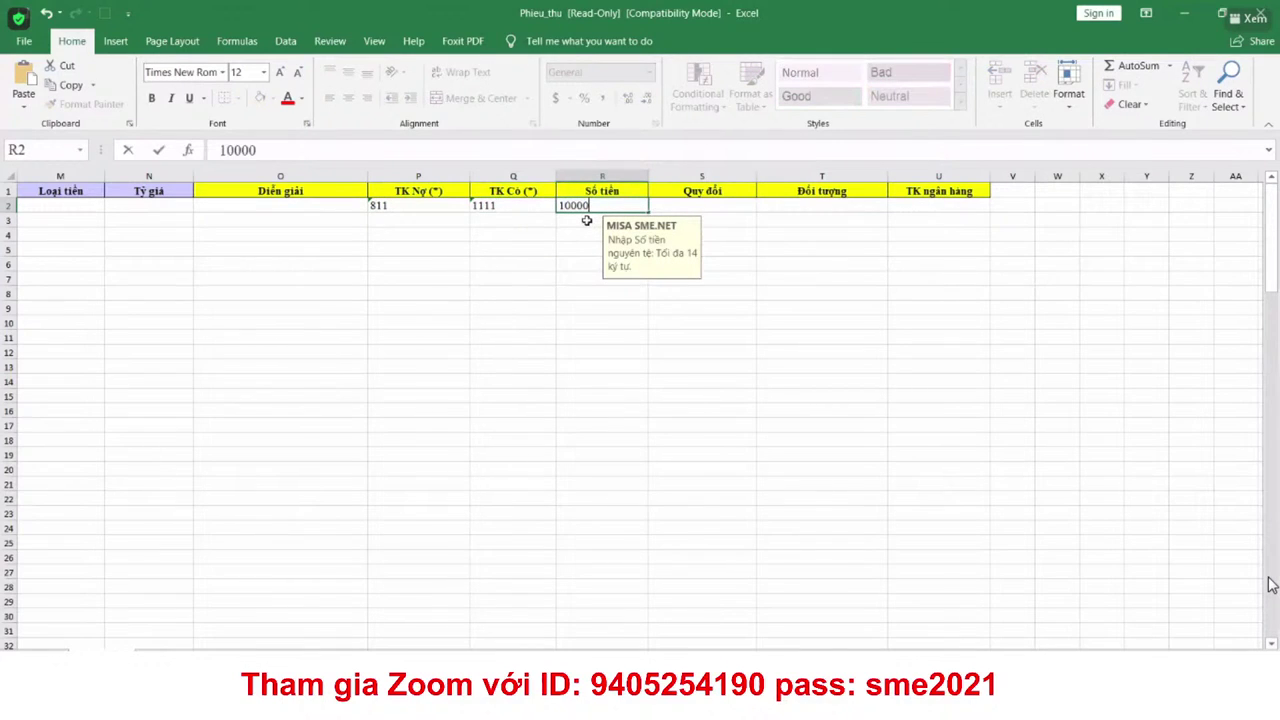
click(575, 265)
Step: Save the read-only template to the Desktop as Copy of Phieu_thu in Excel 97-2003 Workbook format
drag(770, 648, 625, 622)
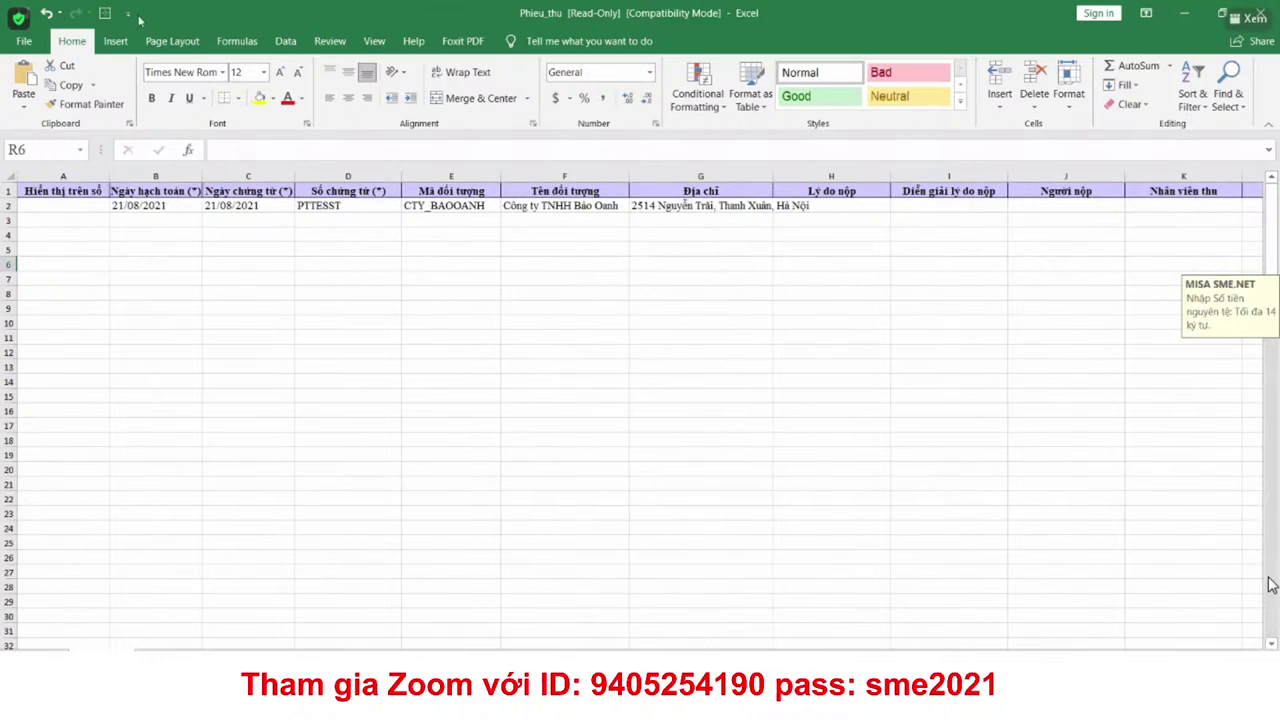
key(ctrl+s)
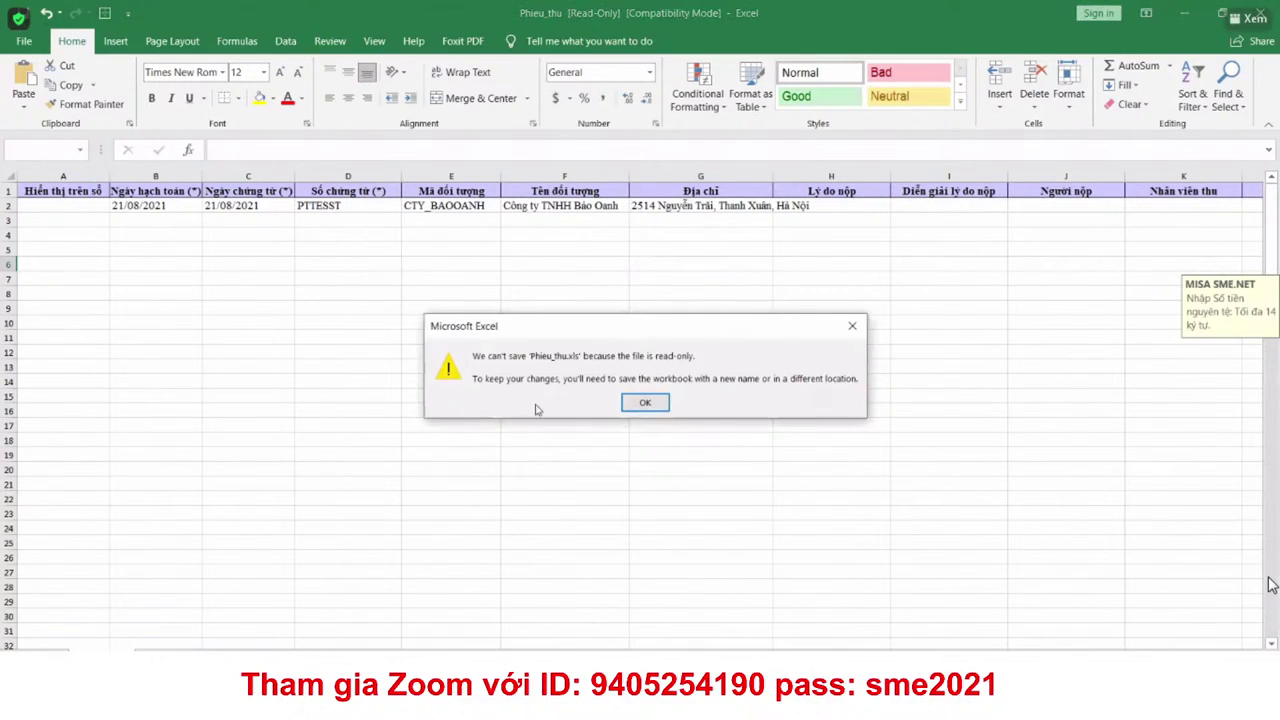
click(645, 405)
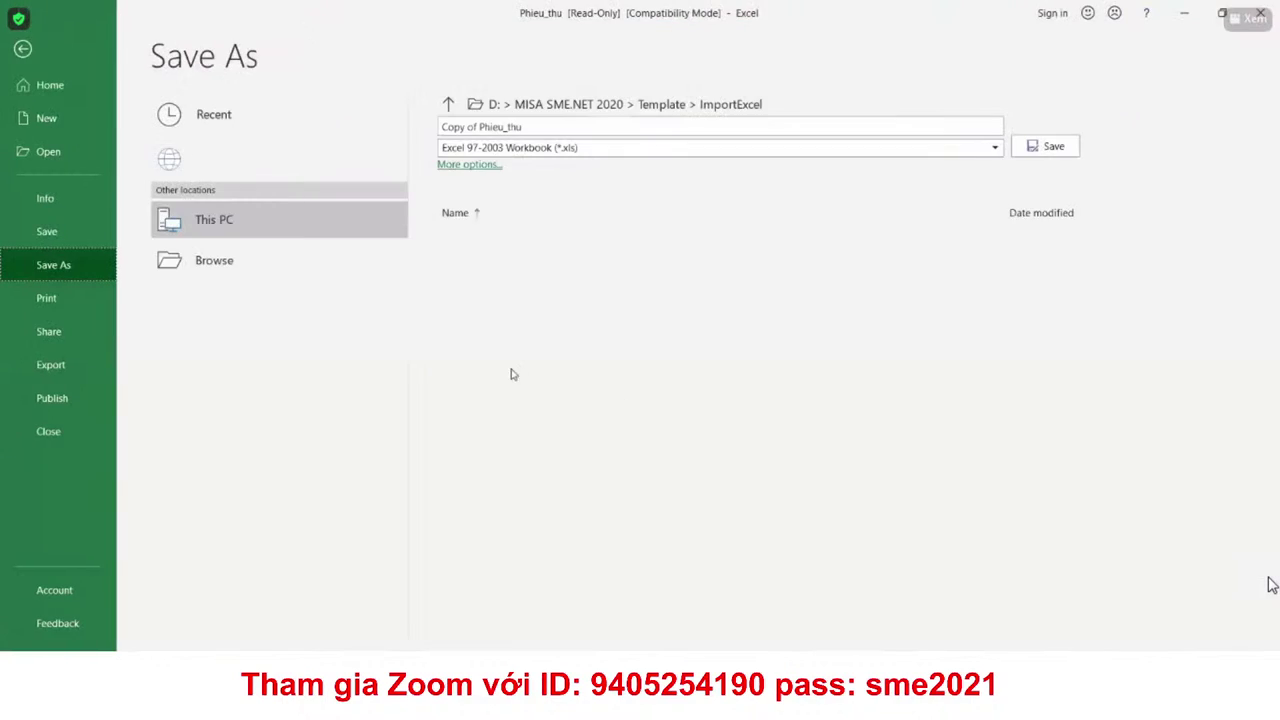
double_click(325, 237)
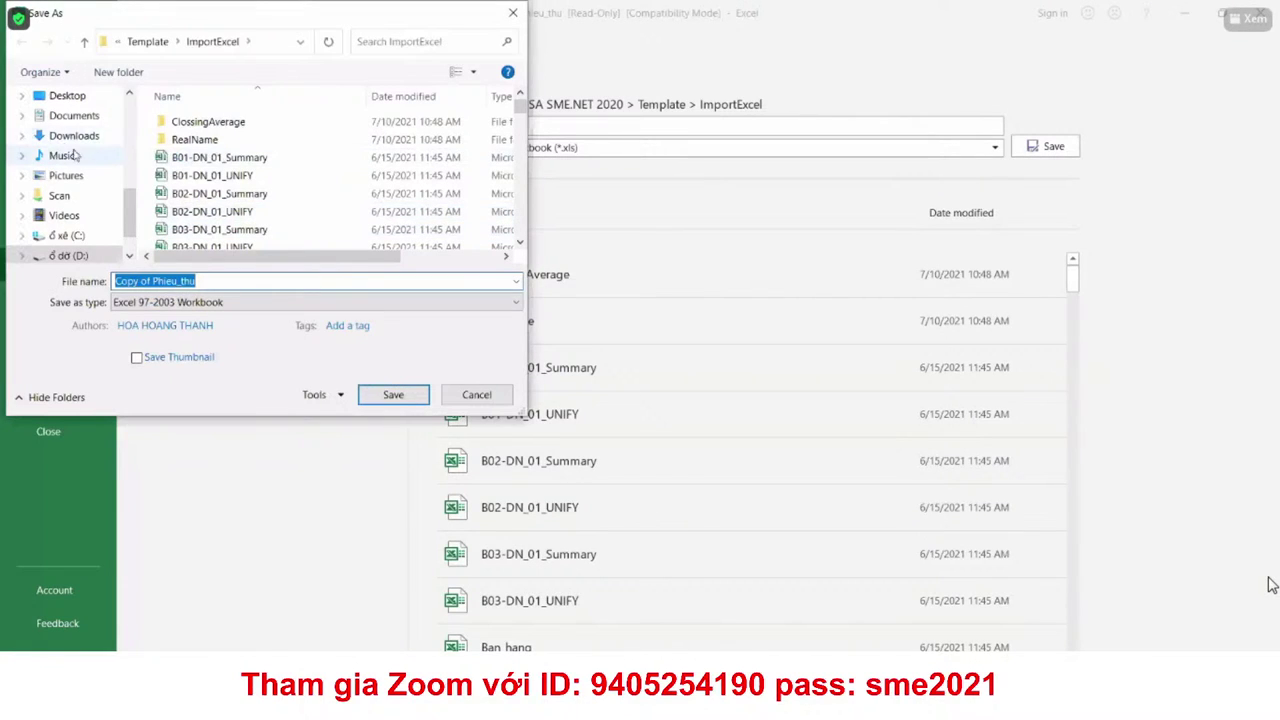
click(67, 96)
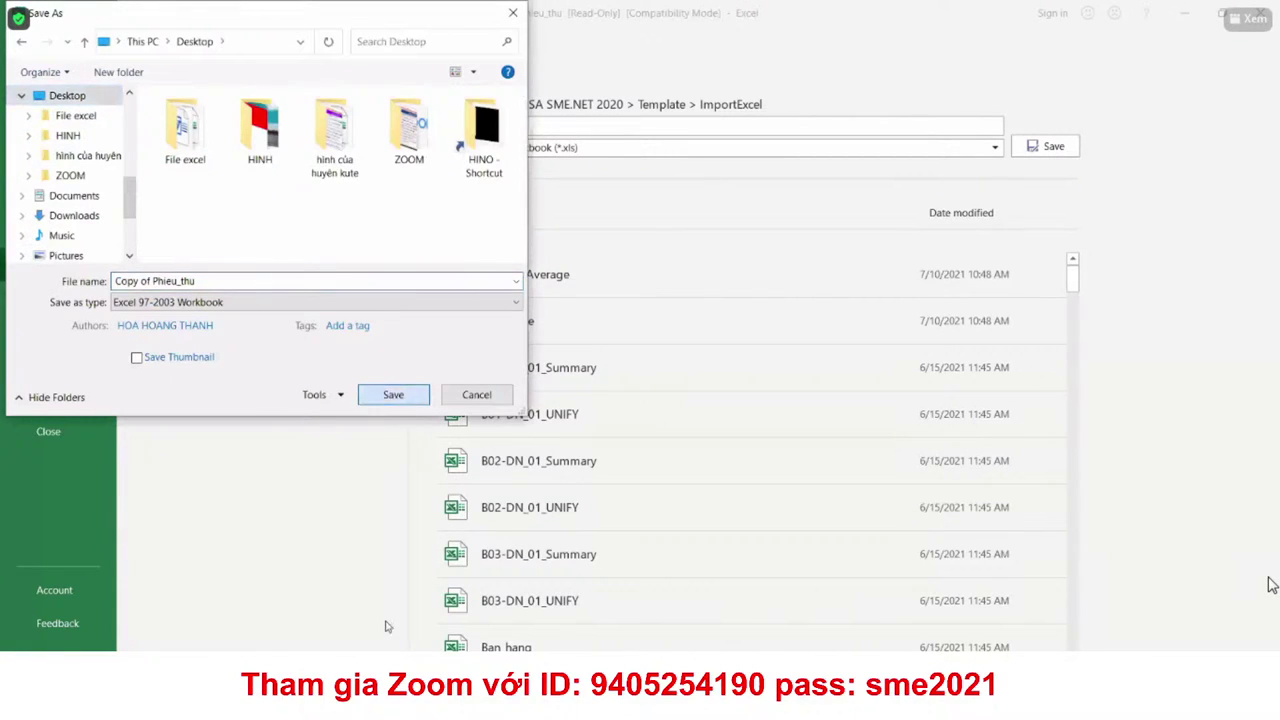
click(393, 394)
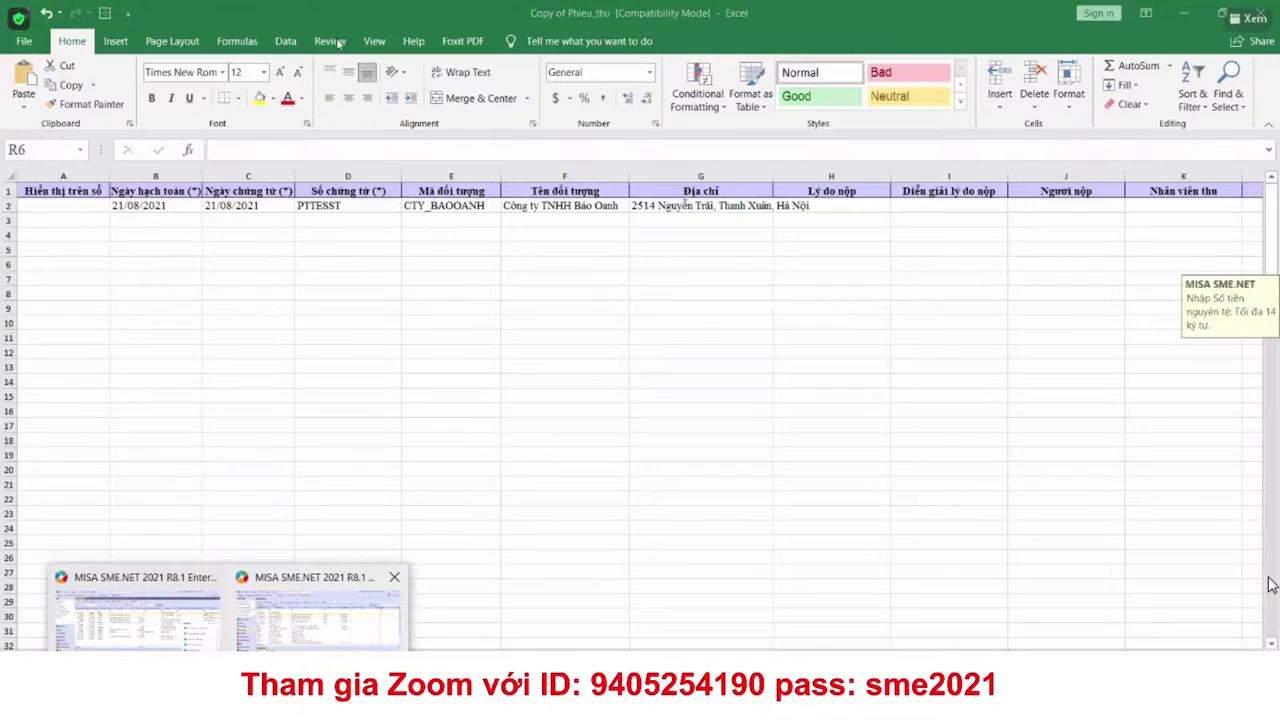
Step: Switch to MISA SME, start a voucher (Chứng từ) import from Excel, and choose Phiếu thu under Quỹ
click(318, 610)
key(Escape)
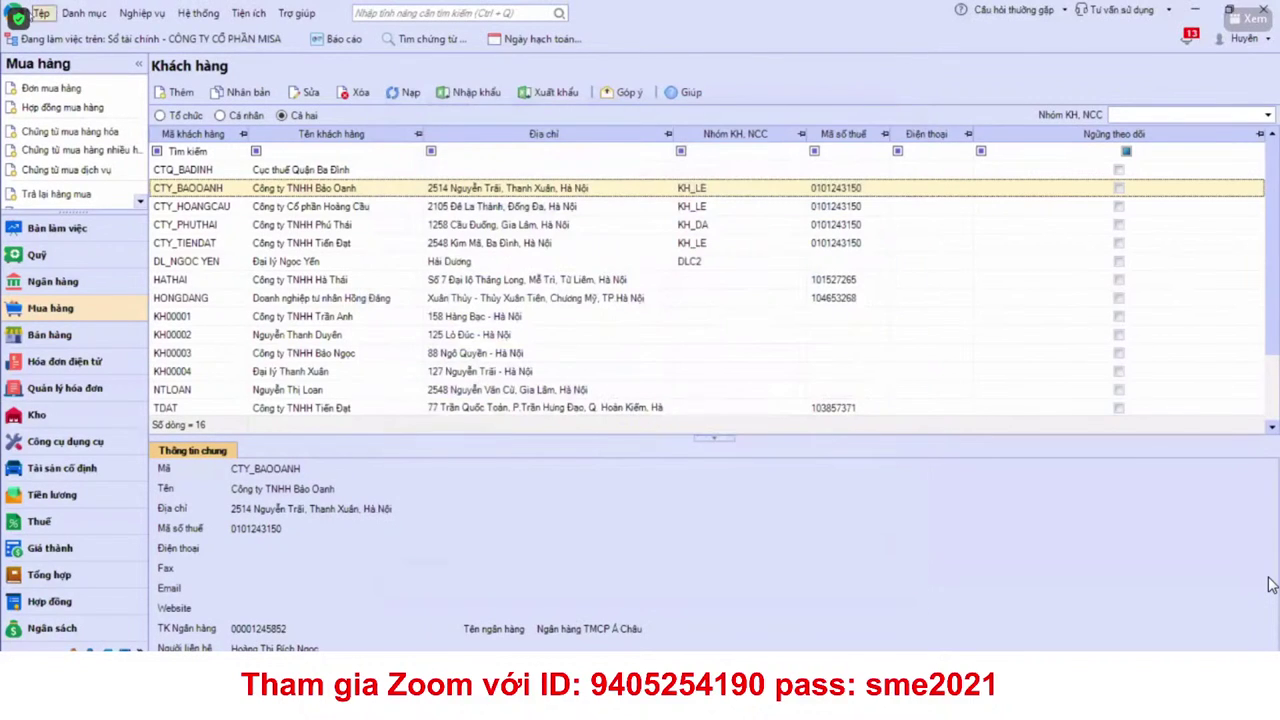
click(44, 12)
click(716, 171)
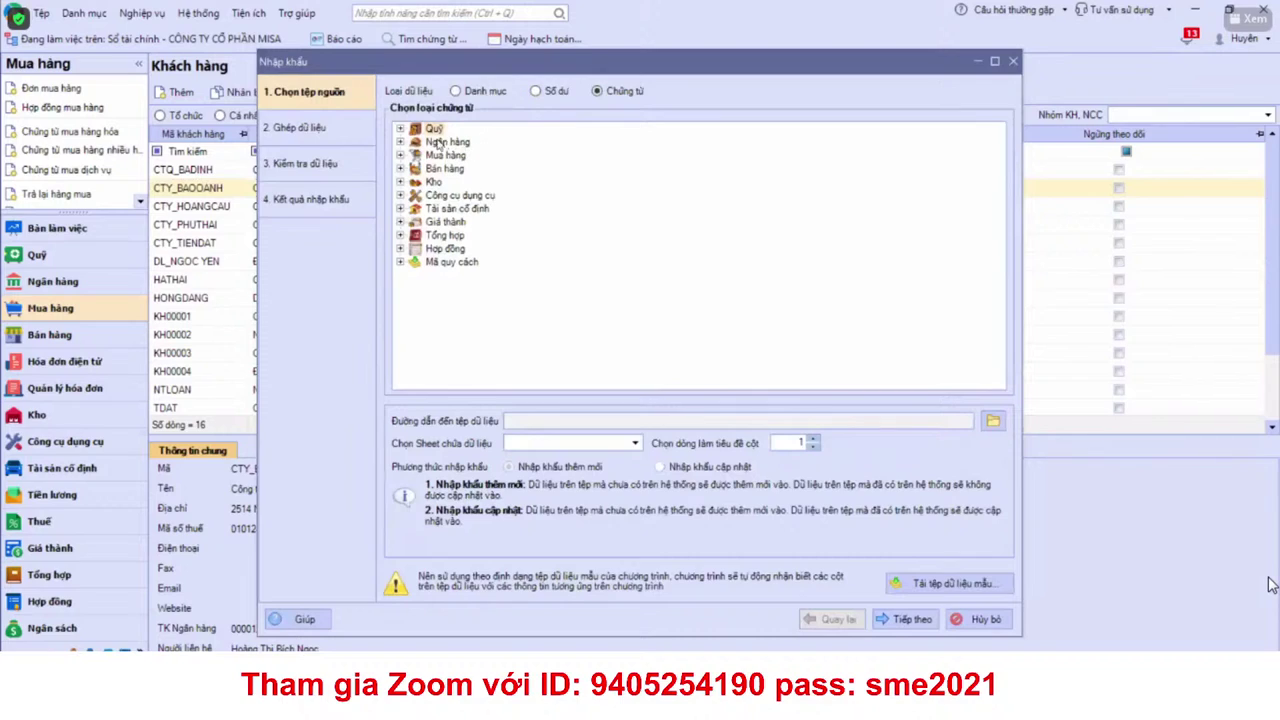
double_click(434, 129)
click(451, 142)
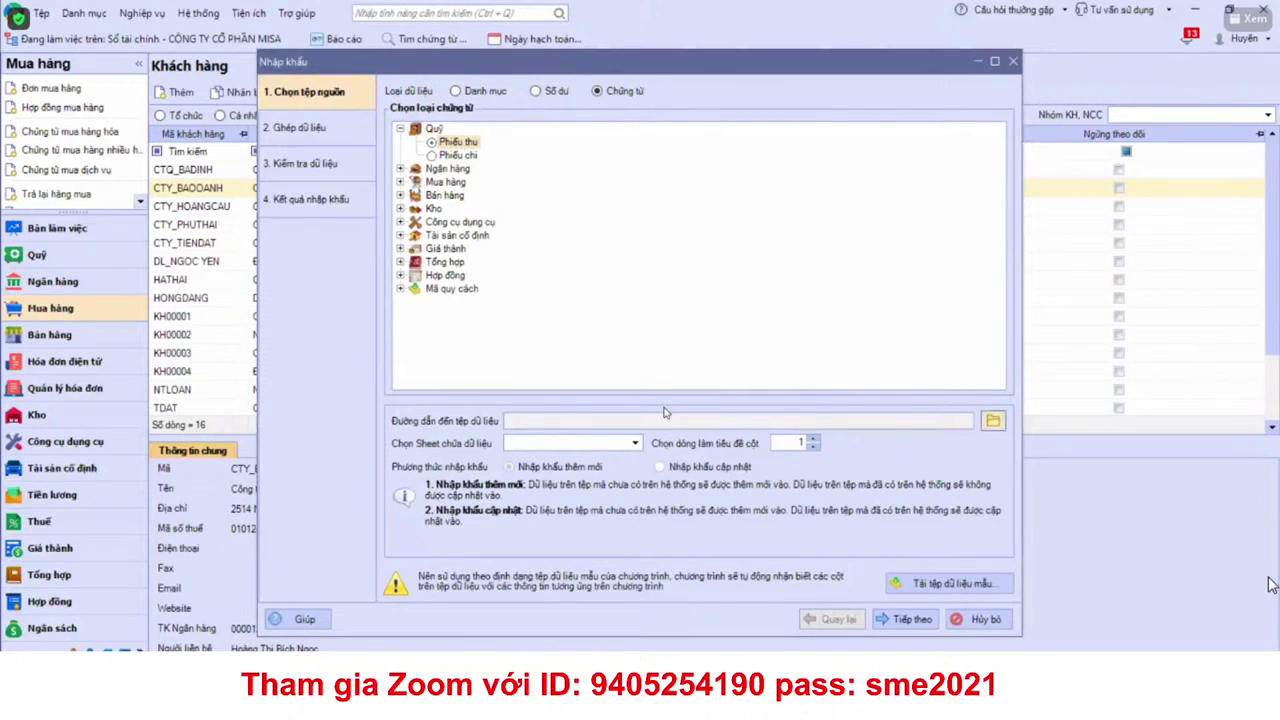
Step: Select the saved receipt workbook as the source, accept the column mapping, run the import, and close the import dialog
double_click(737, 200)
click(910, 620)
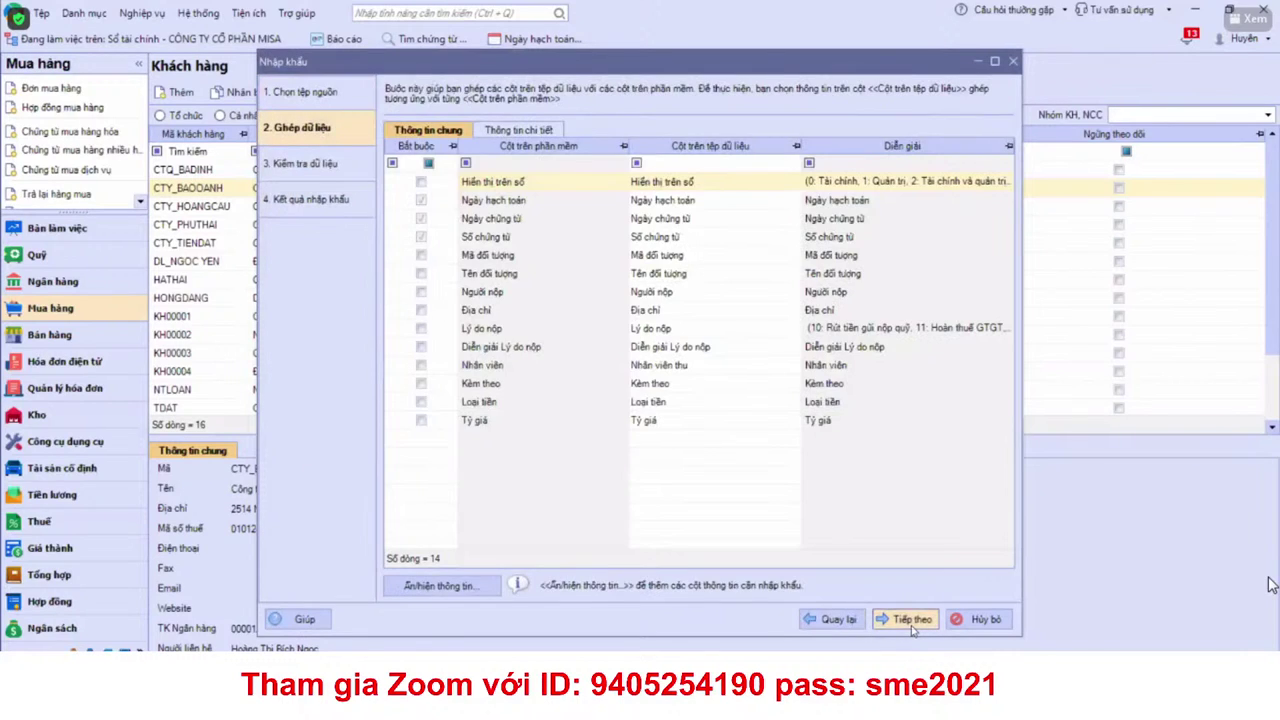
click(910, 620)
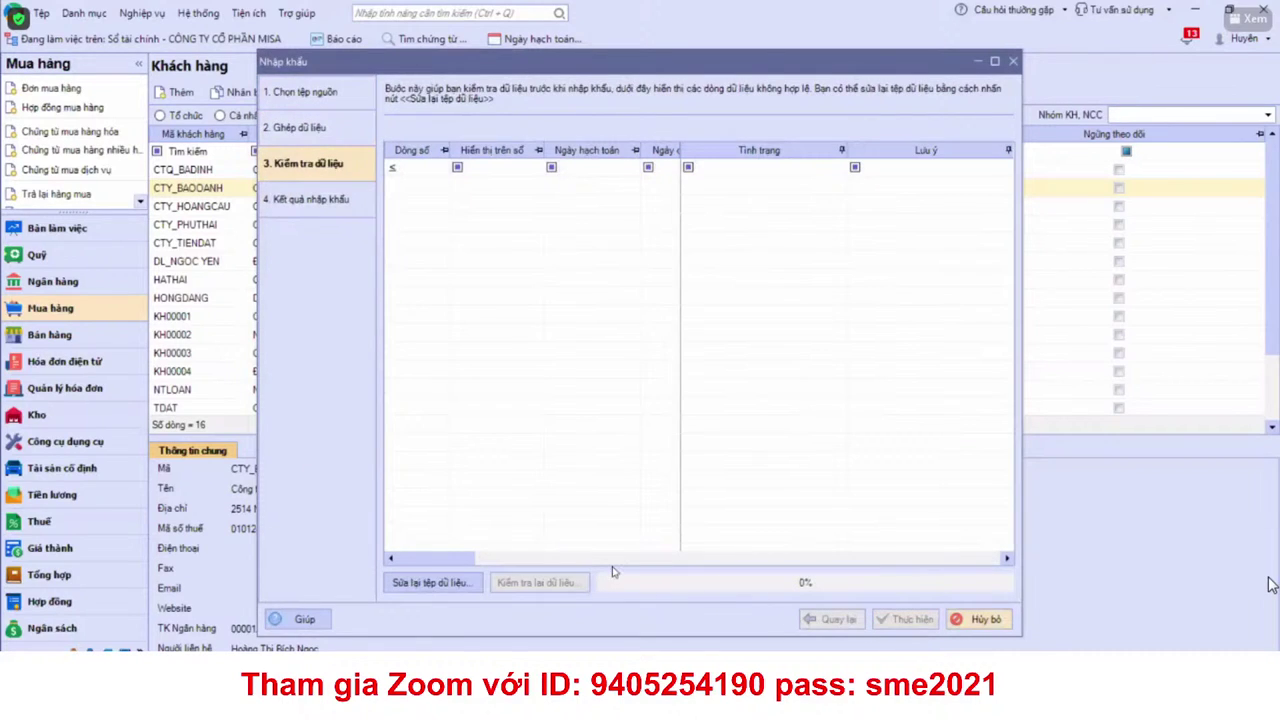
drag(597, 563, 960, 572)
click(905, 619)
click(972, 619)
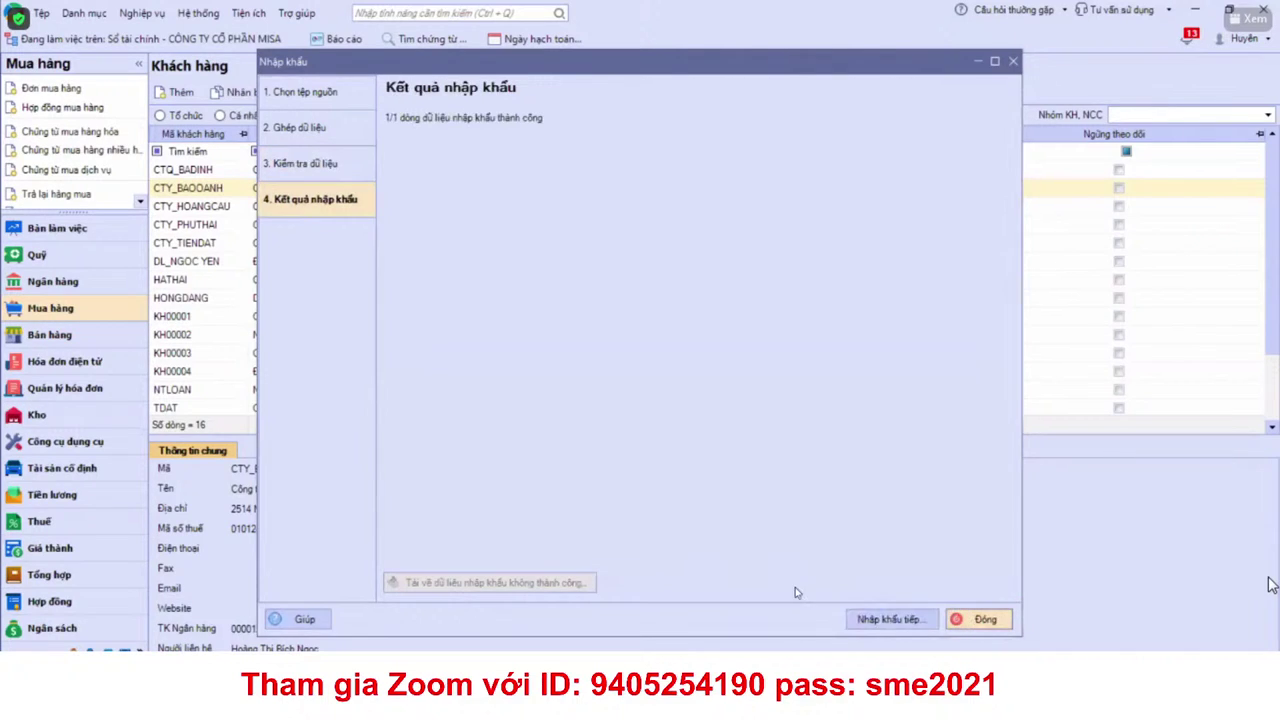
Step: In Quỹ, extend the Thu, chi tiền list's end date to 04/08/2024, reload the data, and open receipt PTTESST
click(40, 256)
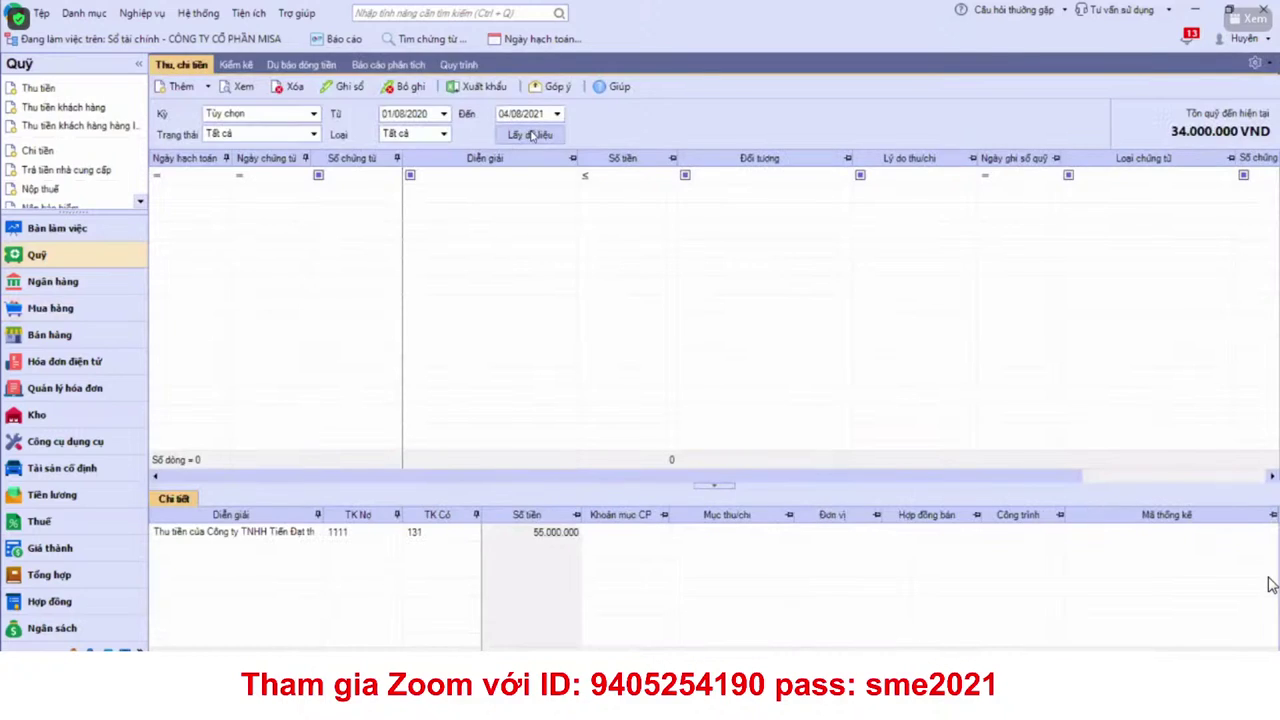
click(531, 135)
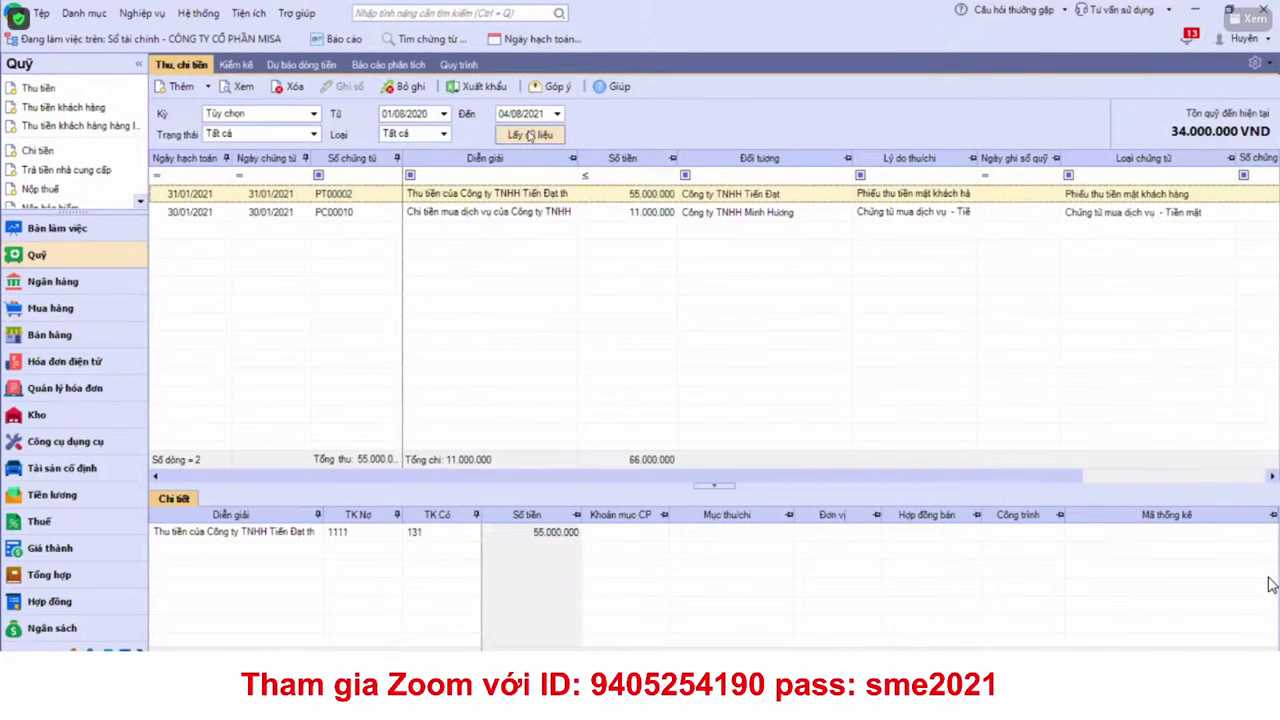
click(533, 116)
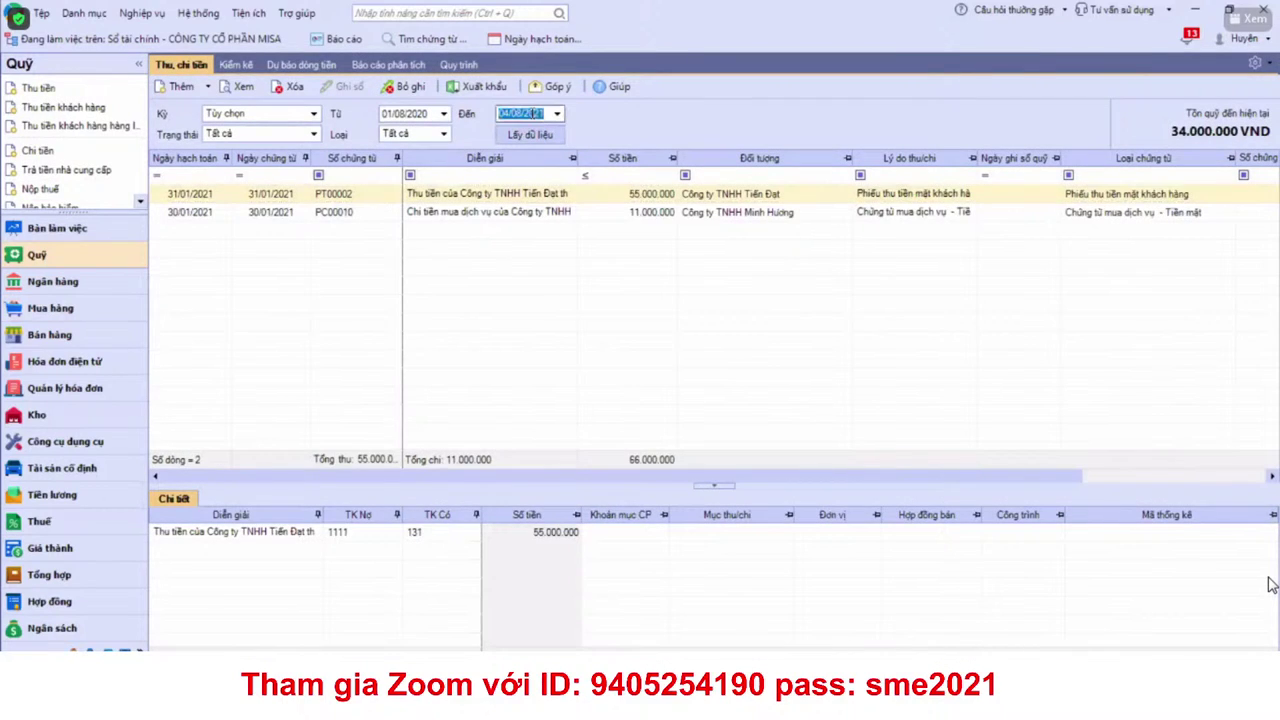
click(530, 135)
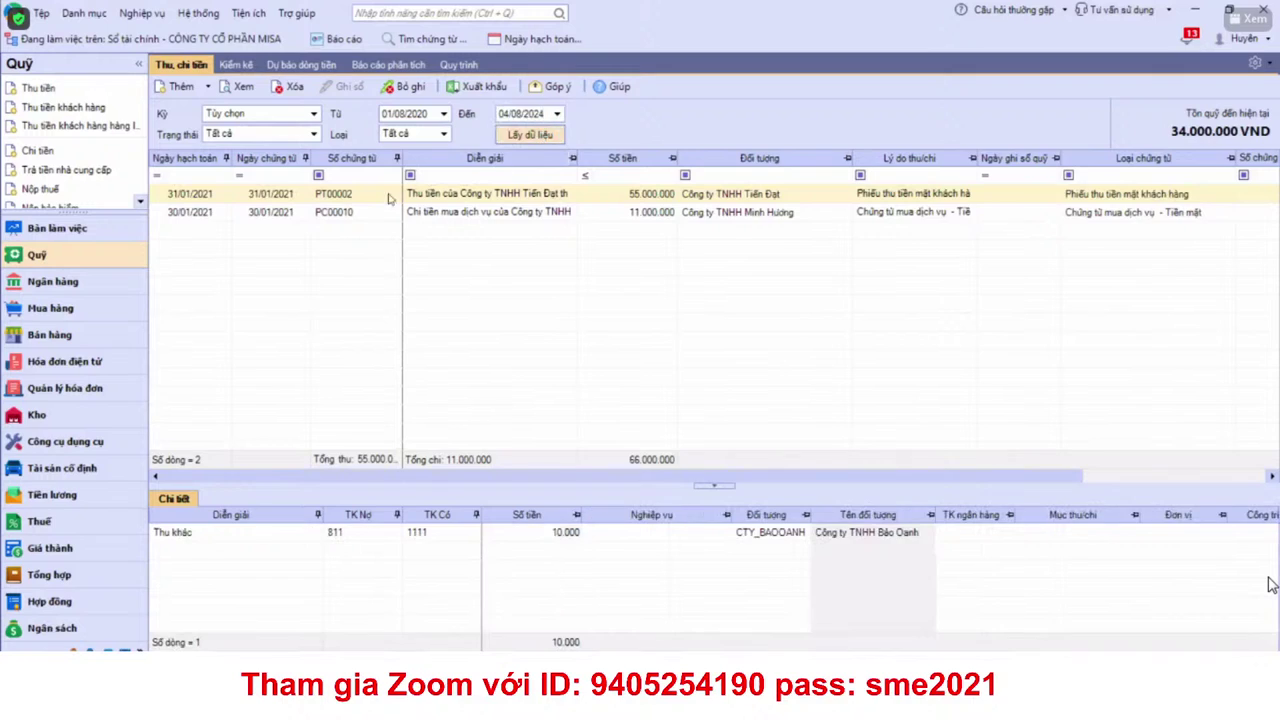
double_click(426, 197)
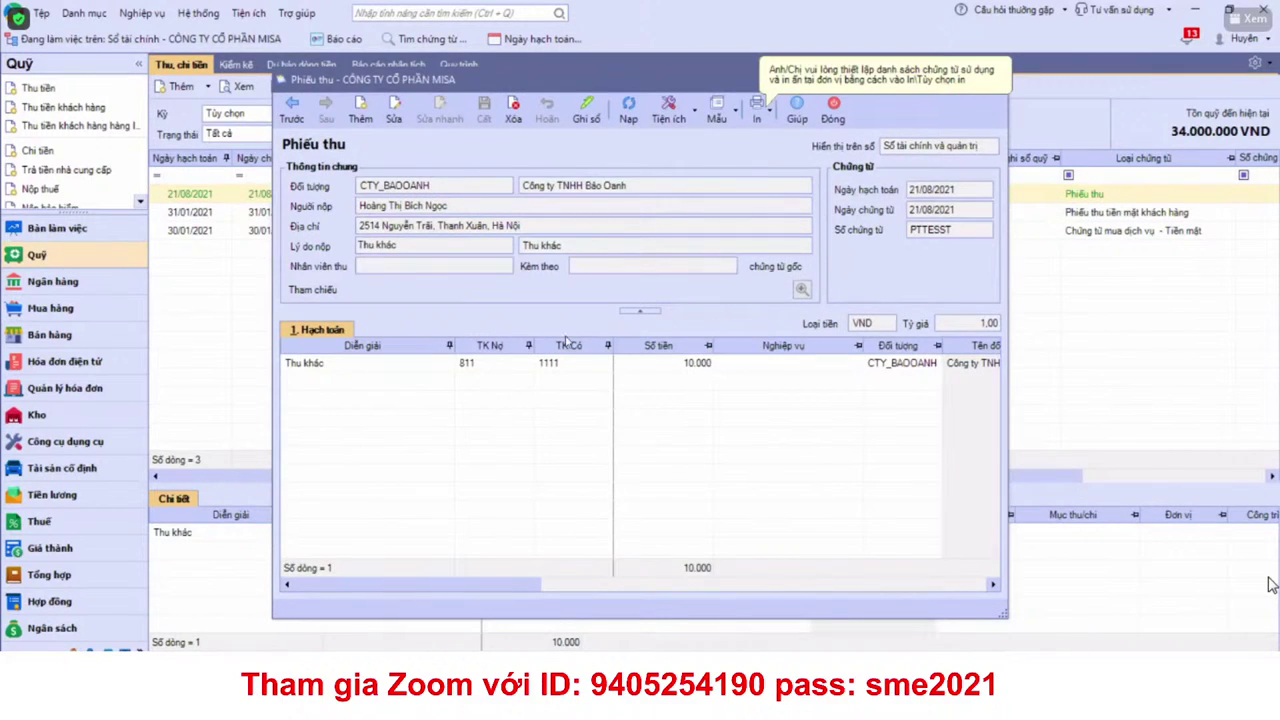
Step: Edit the receipt's accounting line to TK Nợ 1111 and TK Có 711, and save the receipt
click(495, 370)
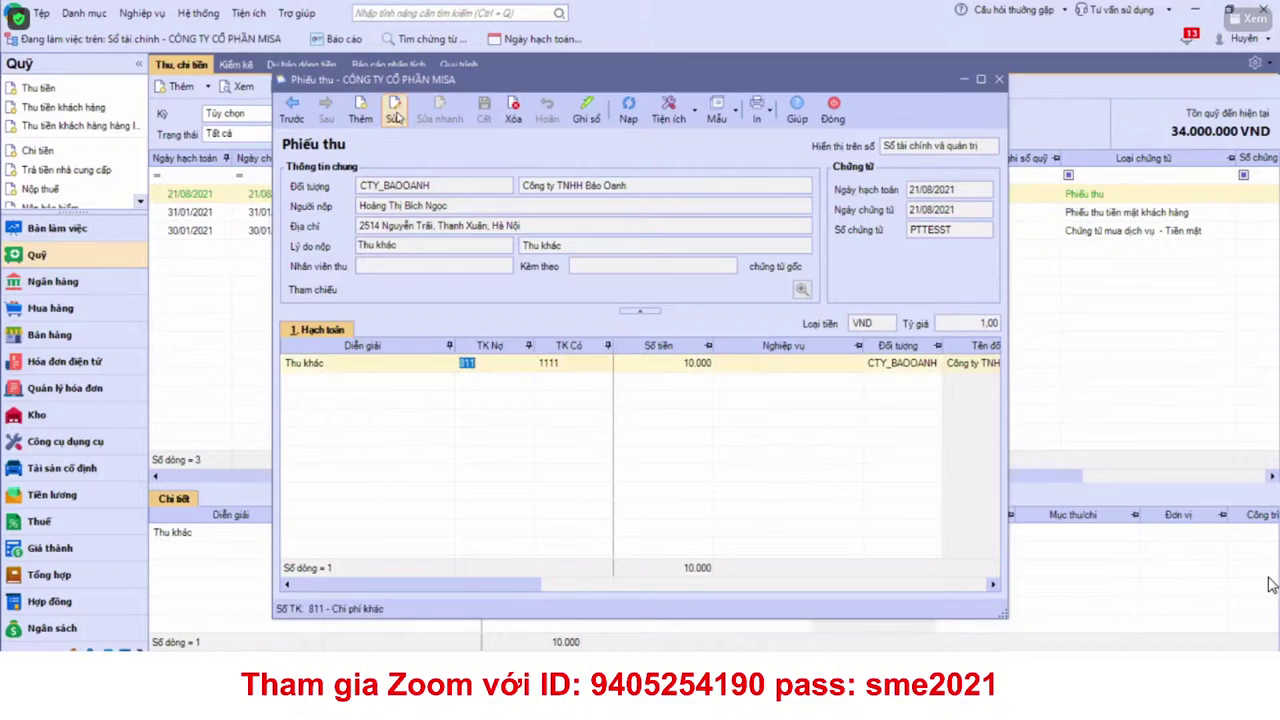
click(398, 116)
click(526, 363)
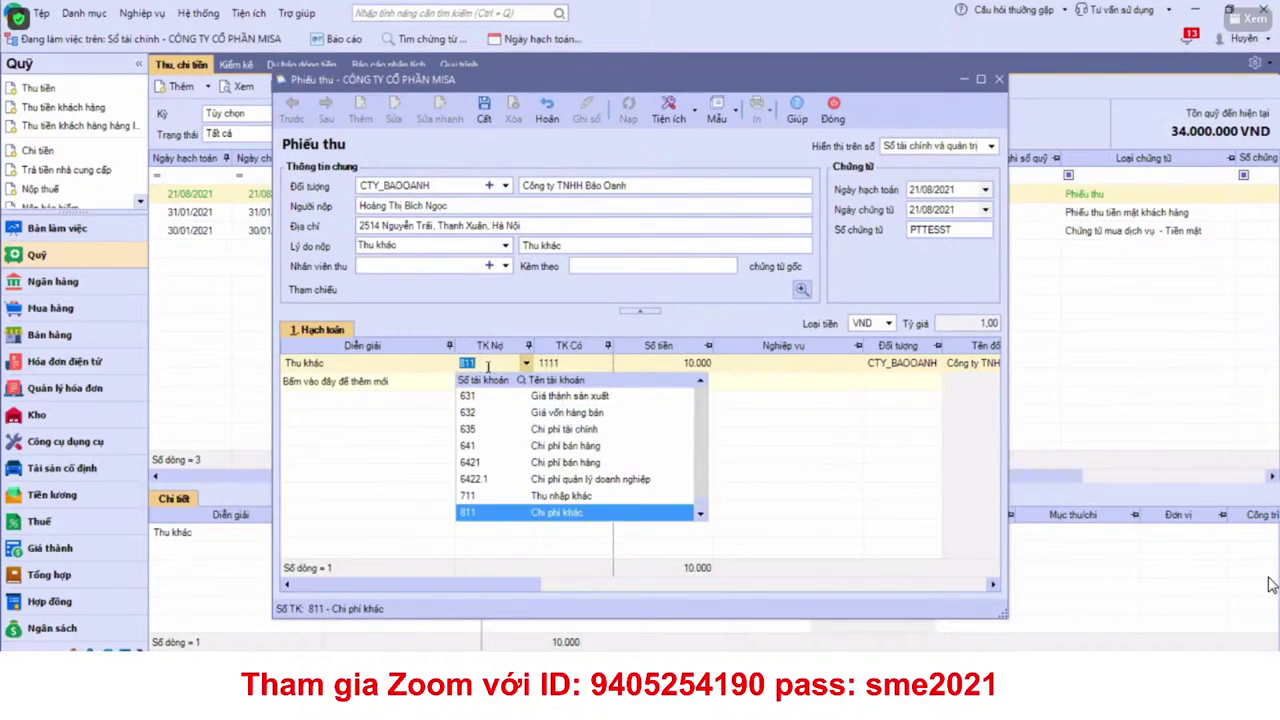
click(570, 366)
text(7)
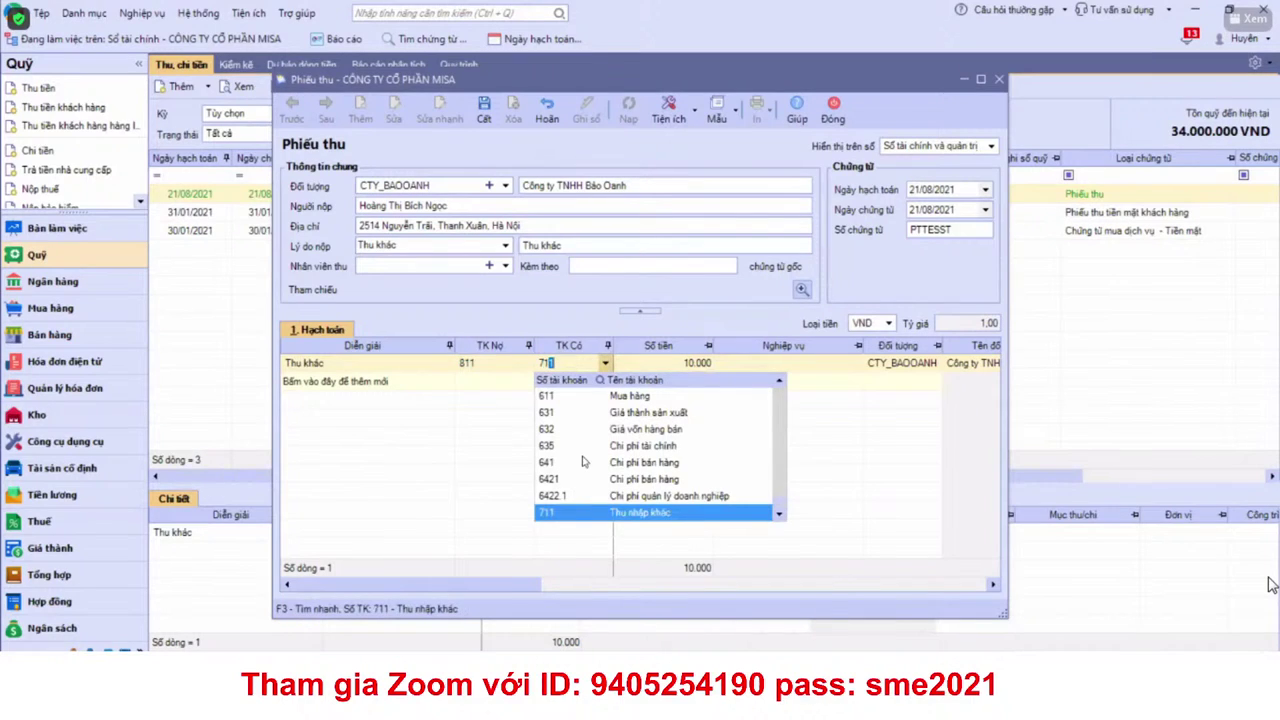
click(475, 363)
text(11)
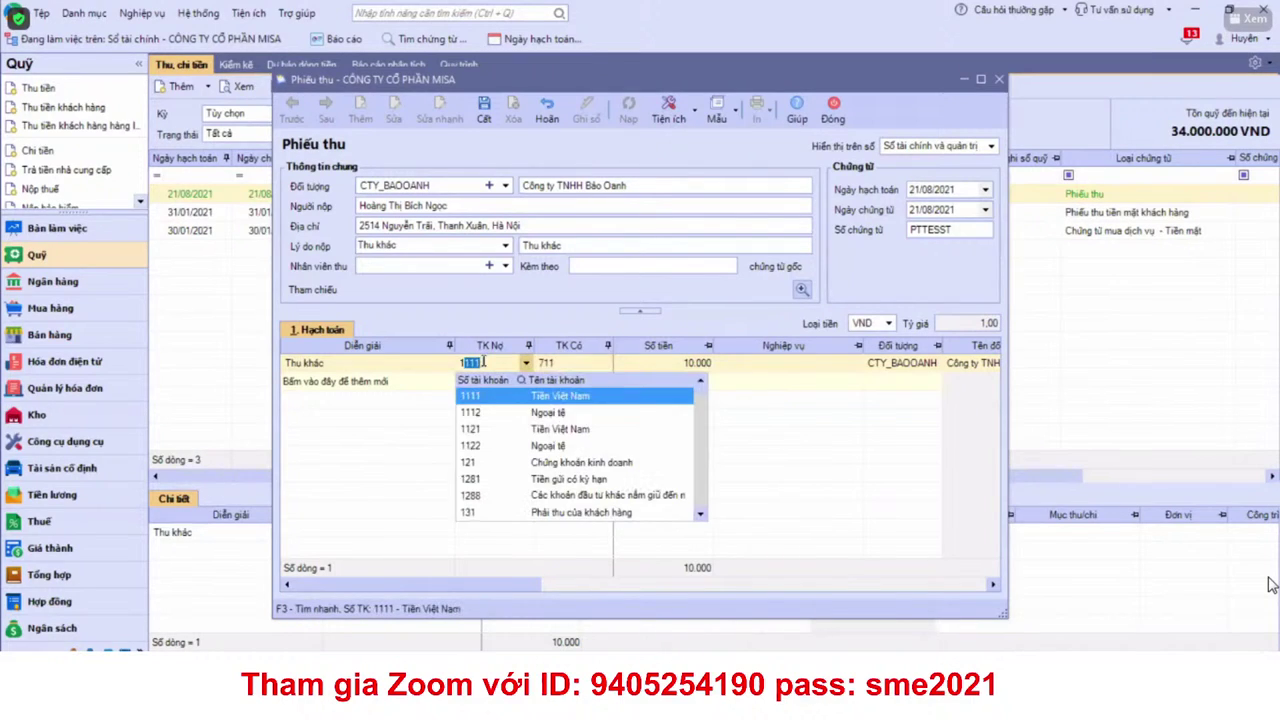
key(Return)
click(484, 116)
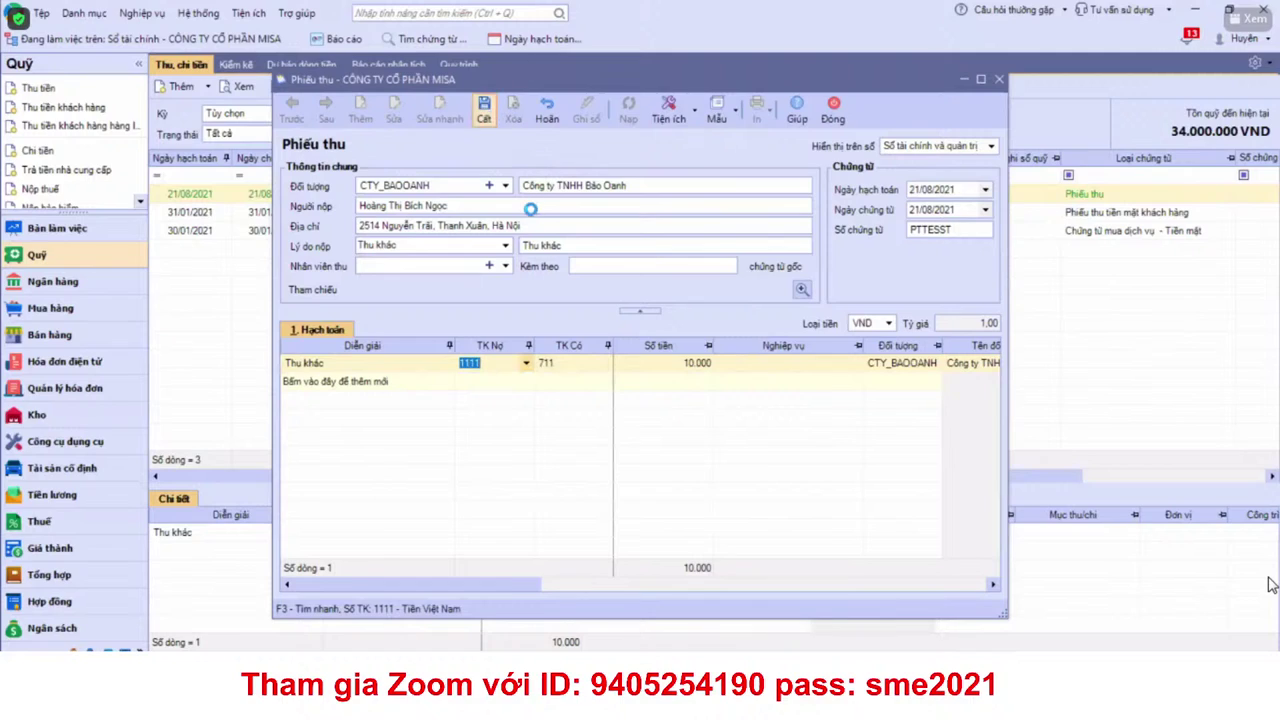
Step: Check the receipt's payer and address fields, preview the 01-TT Phiếu thu printout, and close the receipt
click(405, 222)
click(387, 201)
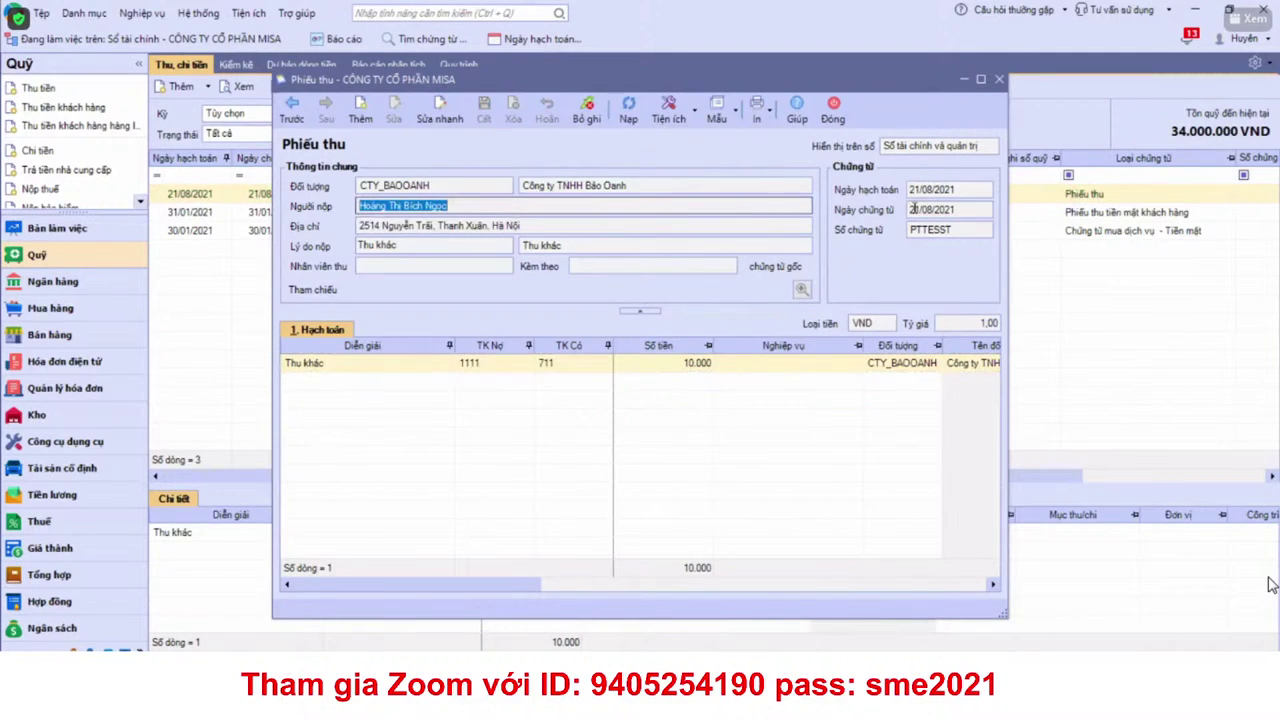
click(769, 118)
key(Tab)
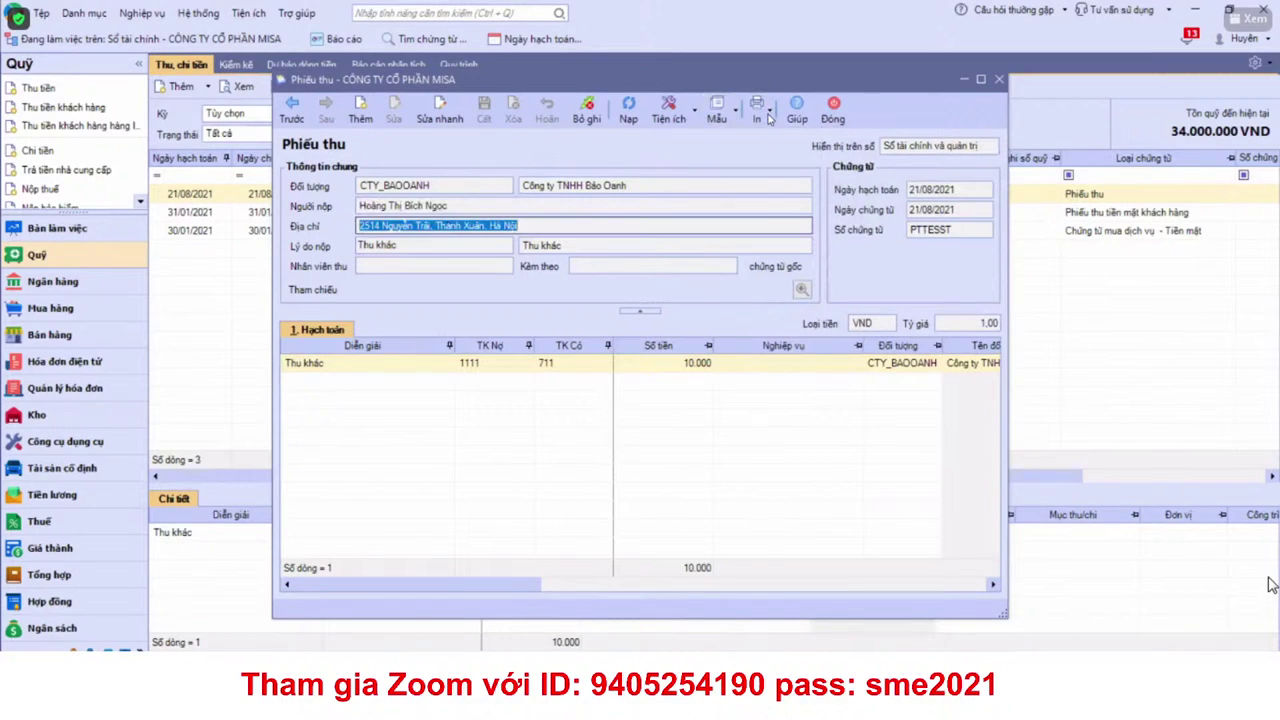
click(769, 118)
click(790, 131)
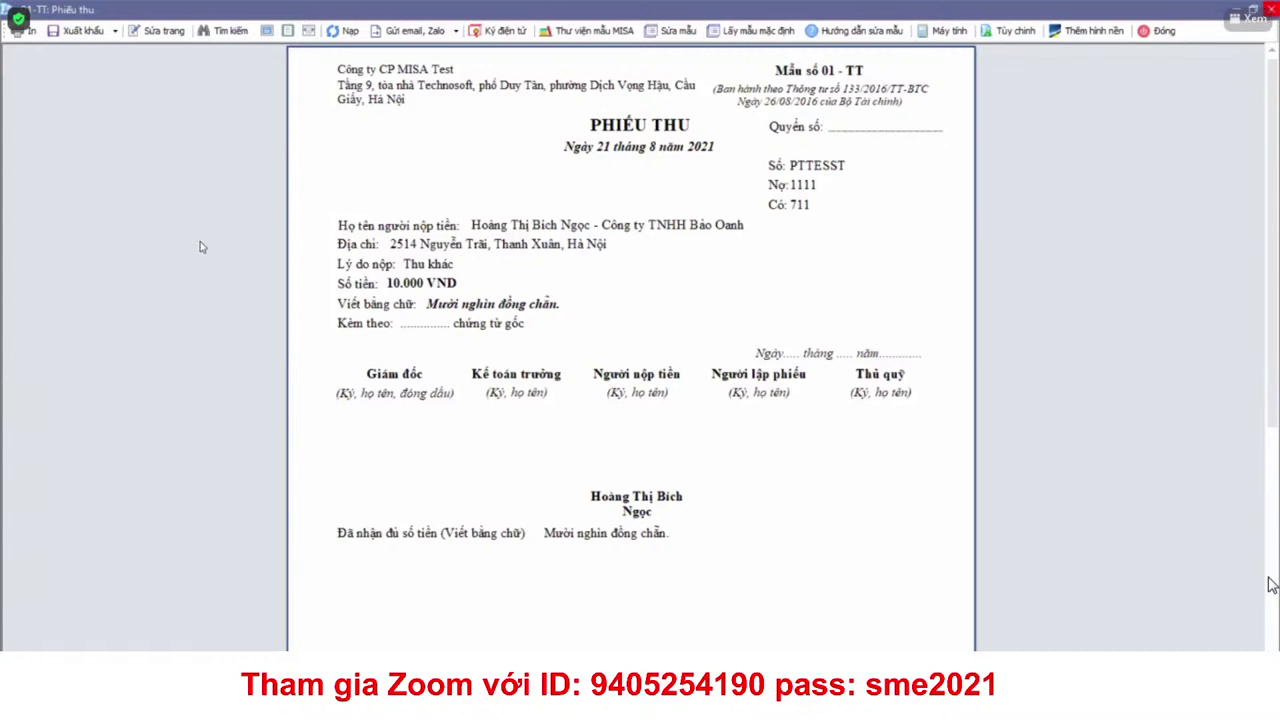
key(Escape)
click(831, 113)
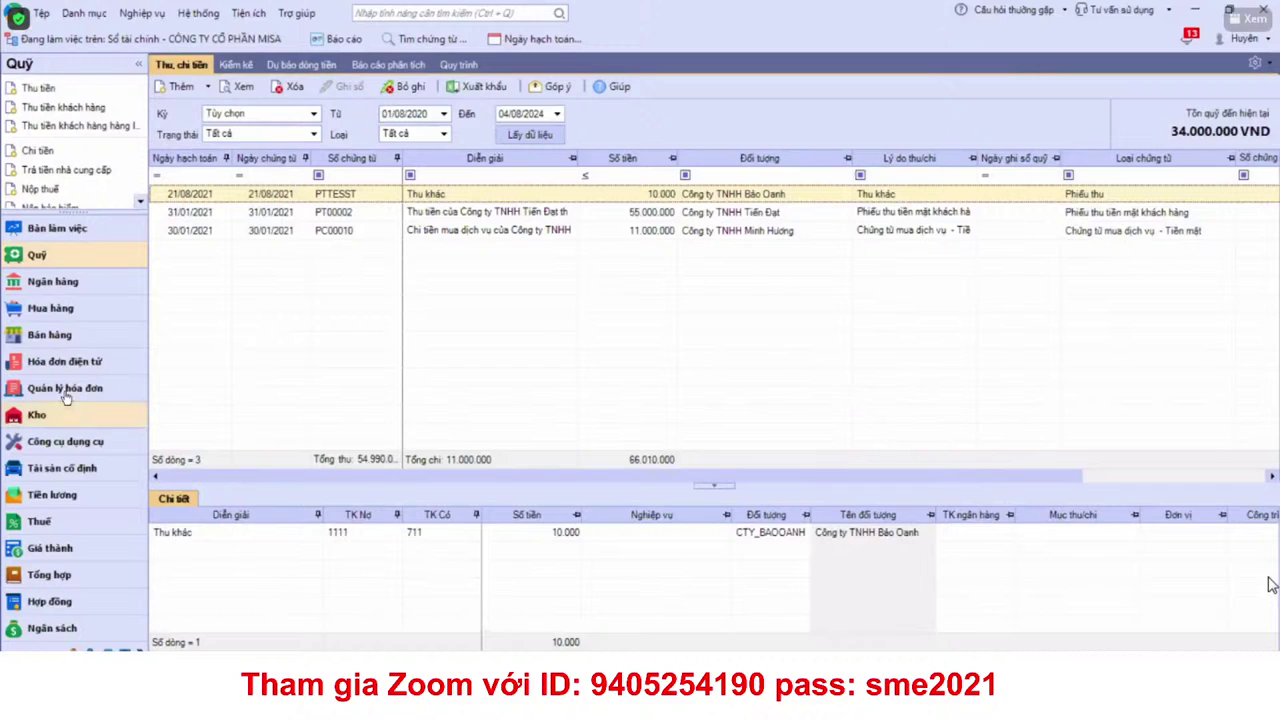
Step: From Bán hàng, start an Excel import of Bán hàng vouchers and open the Ban_hang sample template at its Kiêm phiếu xuất kho column
click(55, 334)
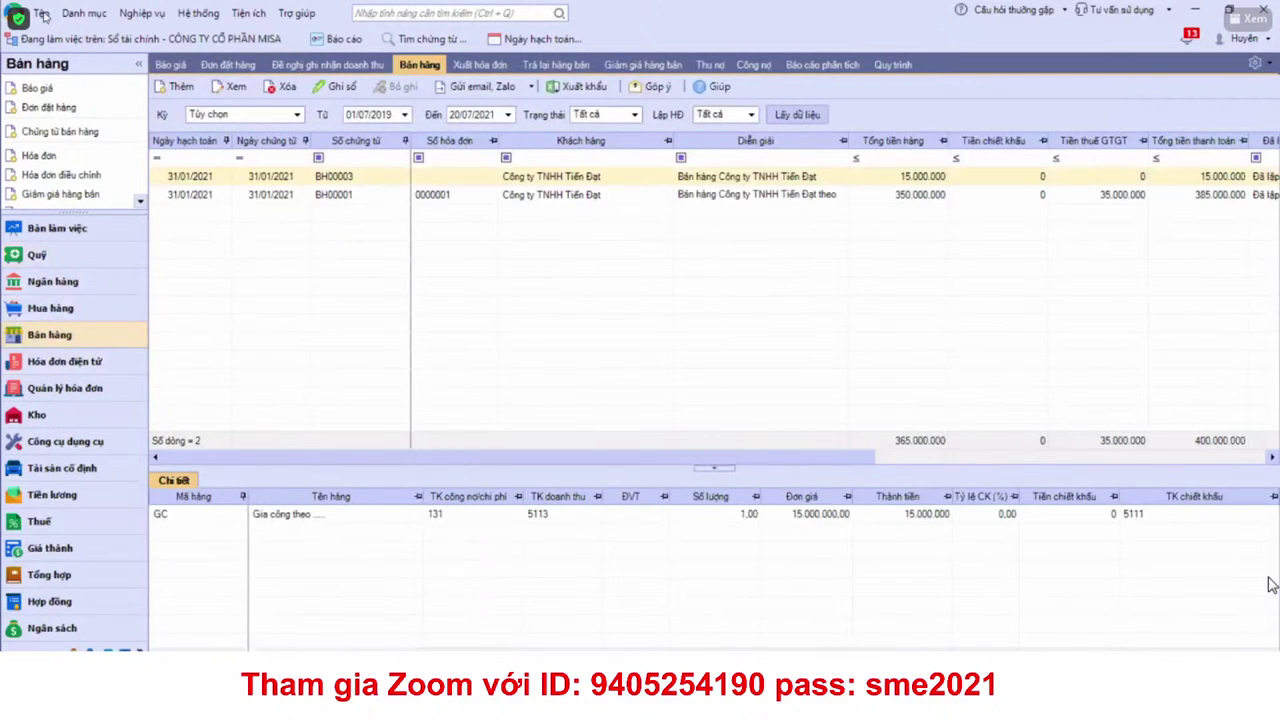
click(41, 13)
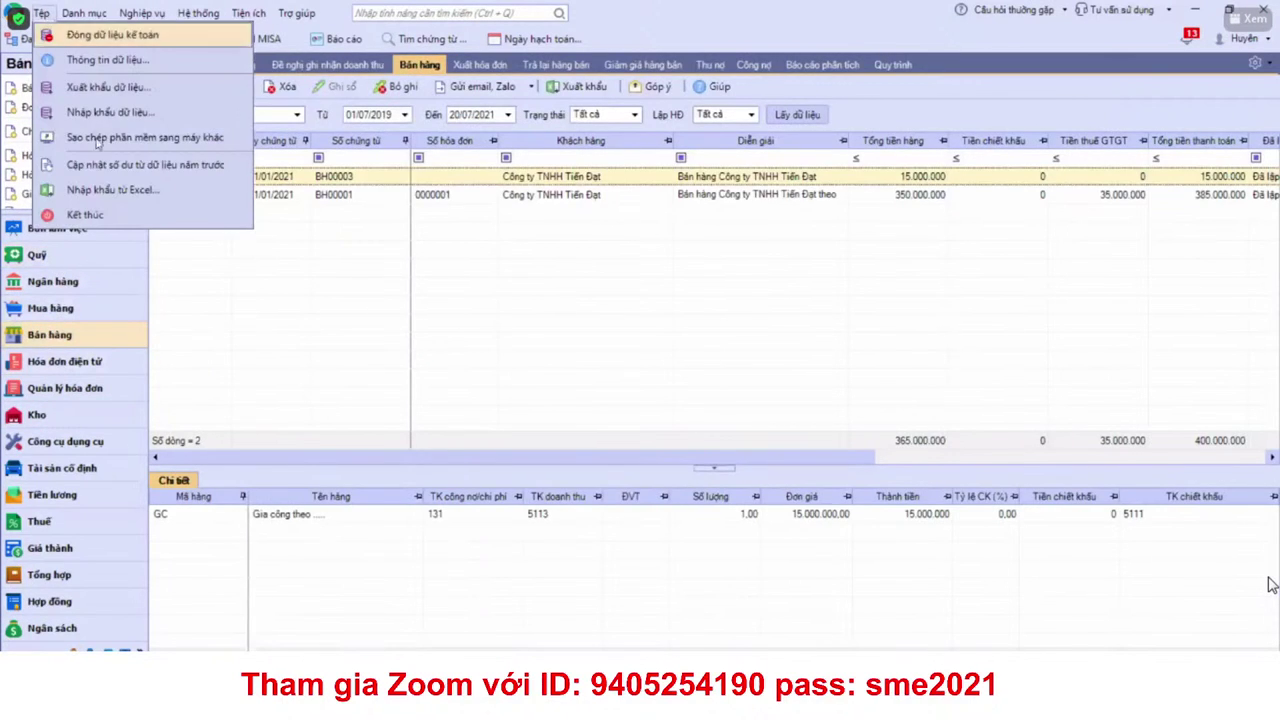
click(90, 189)
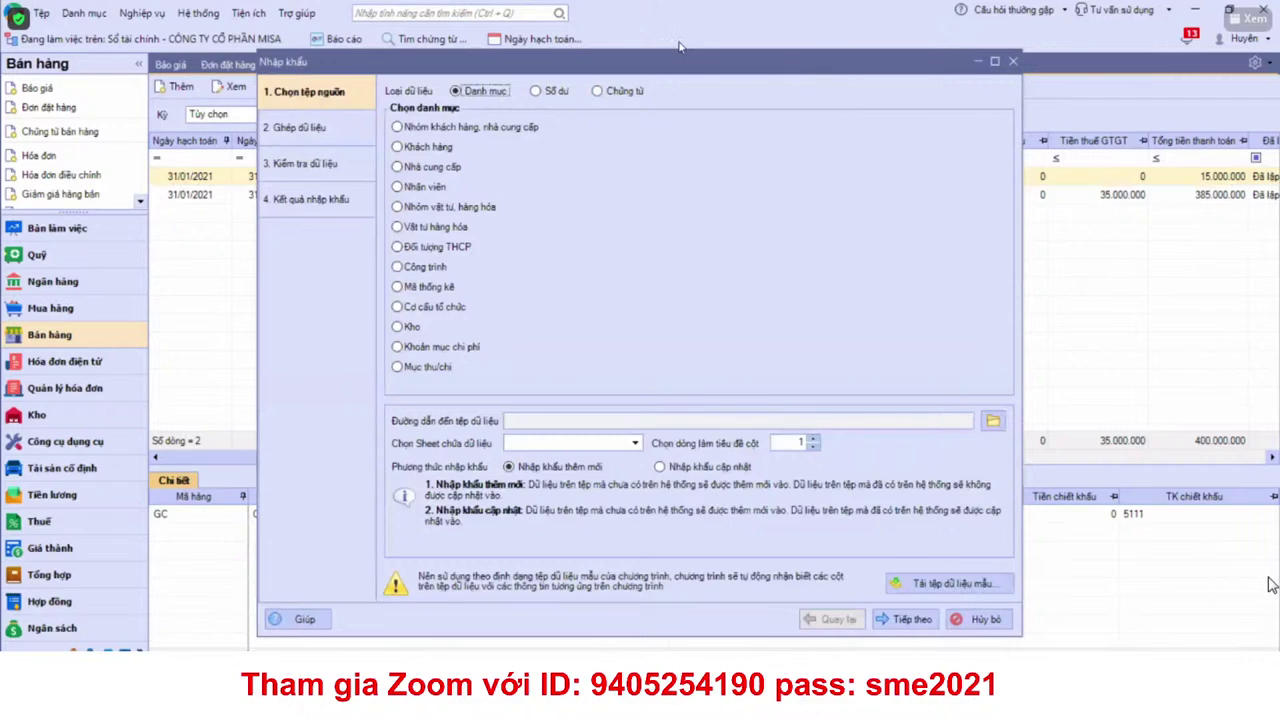
click(521, 66)
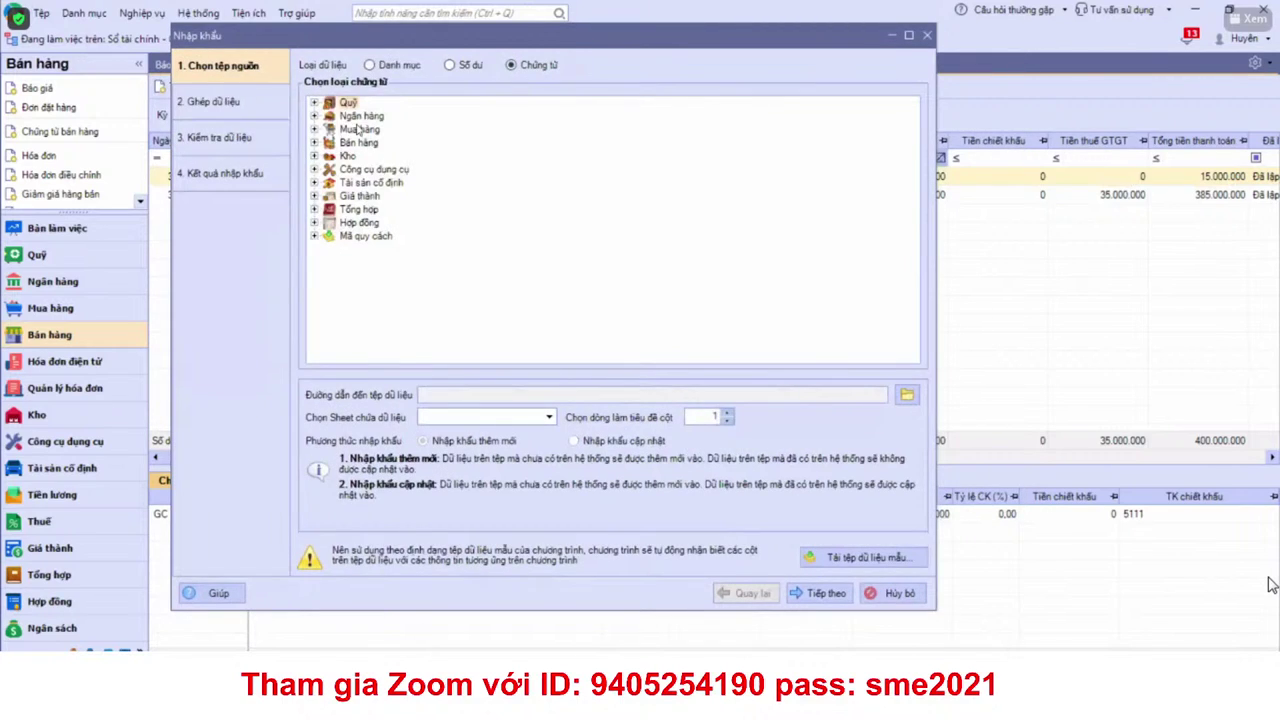
double_click(356, 143)
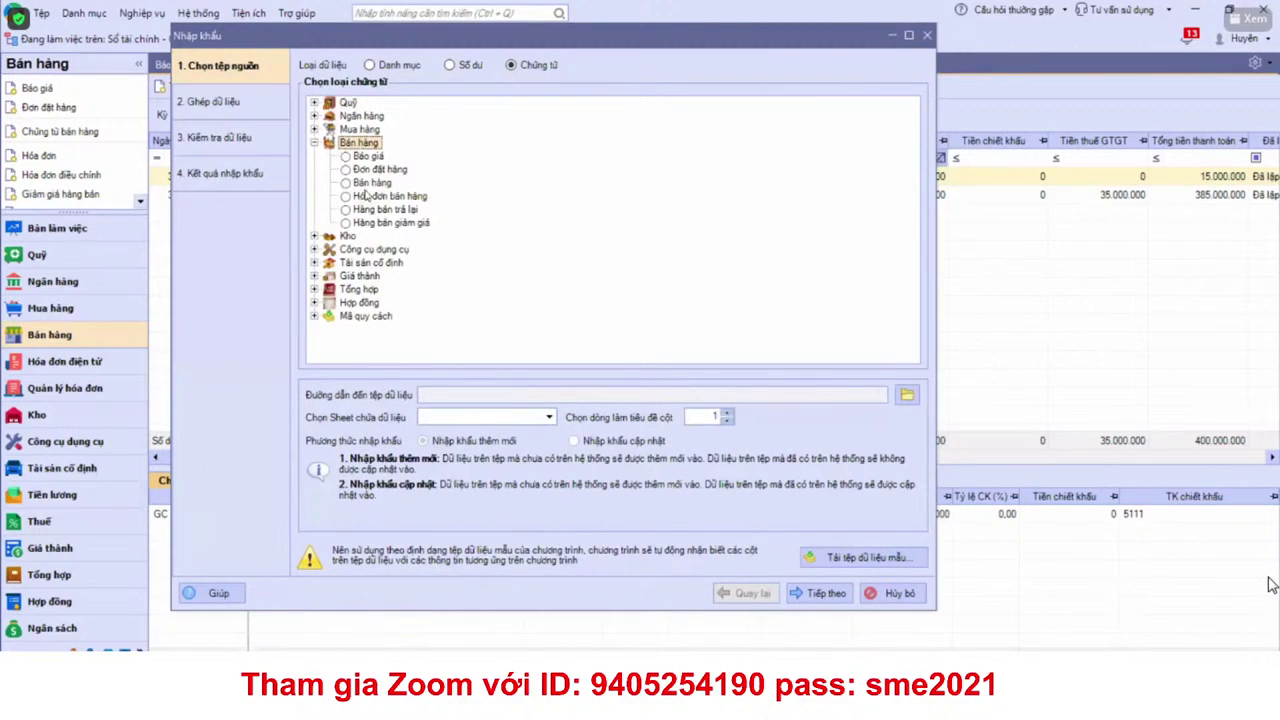
click(370, 183)
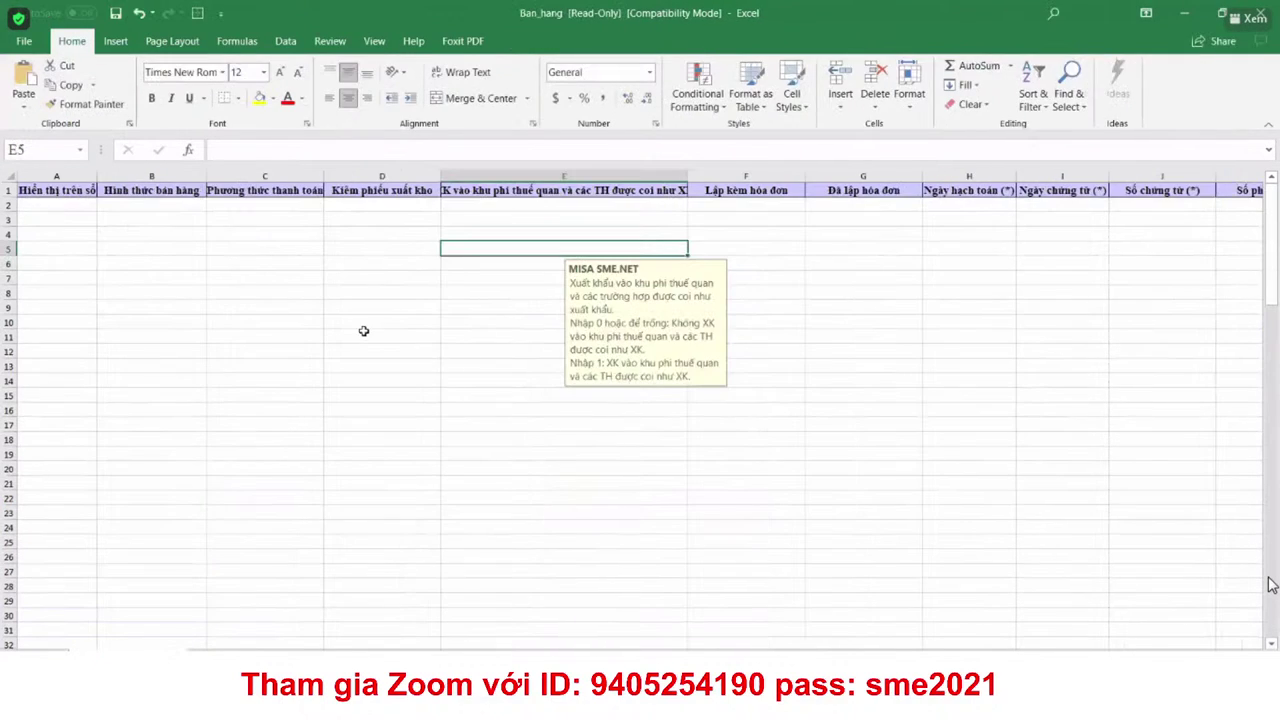
click(362, 331)
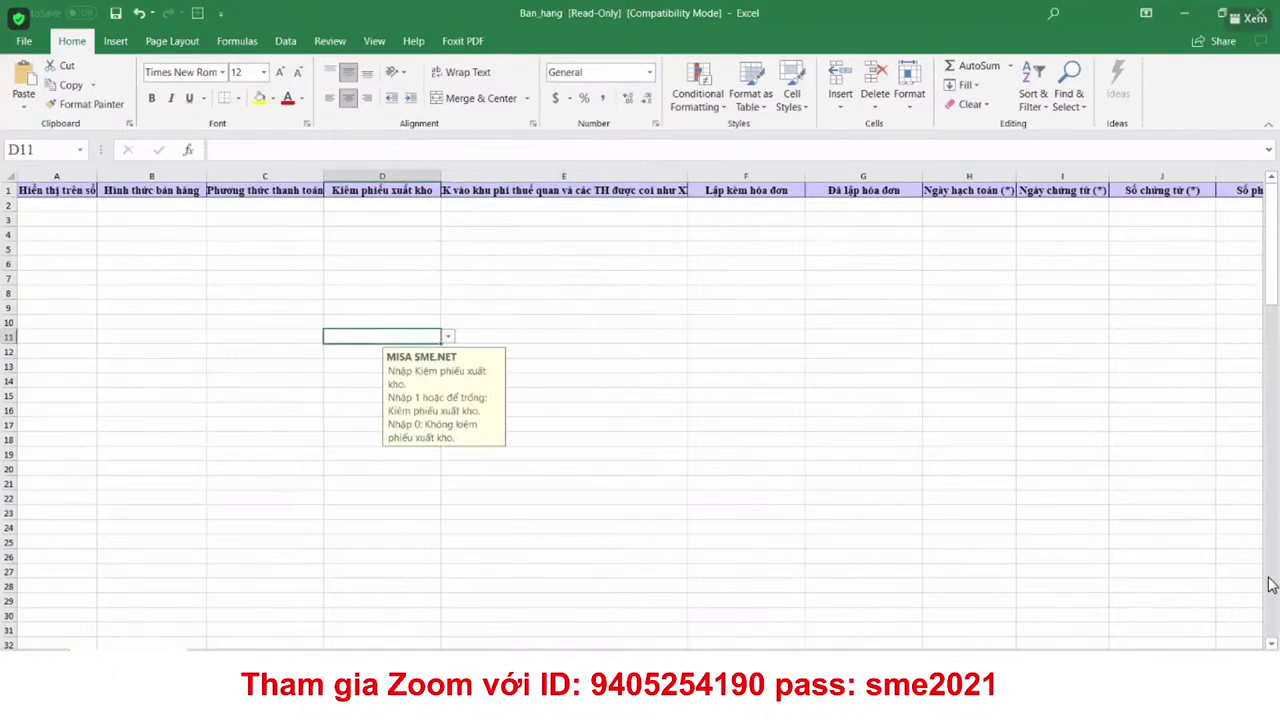
Step: Check the Hình thức bán hàng options and set Phương thức thanh toán in row 2 to 1
click(168, 207)
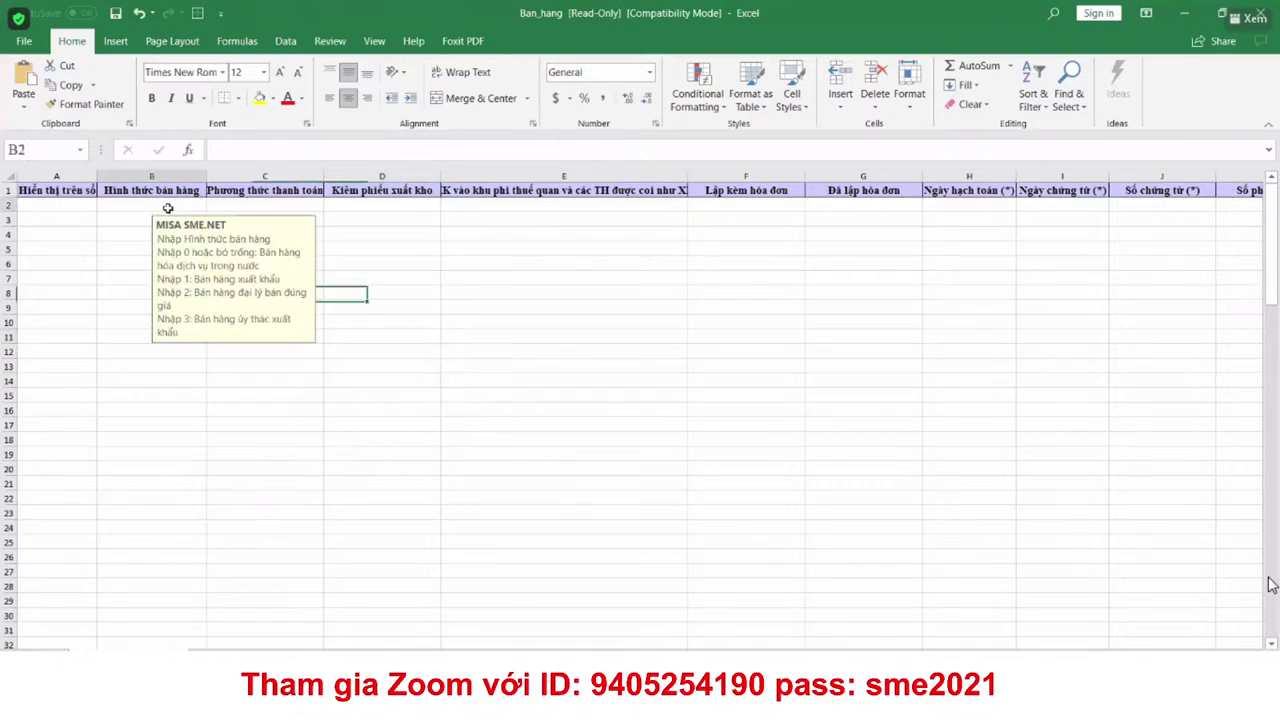
click(268, 207)
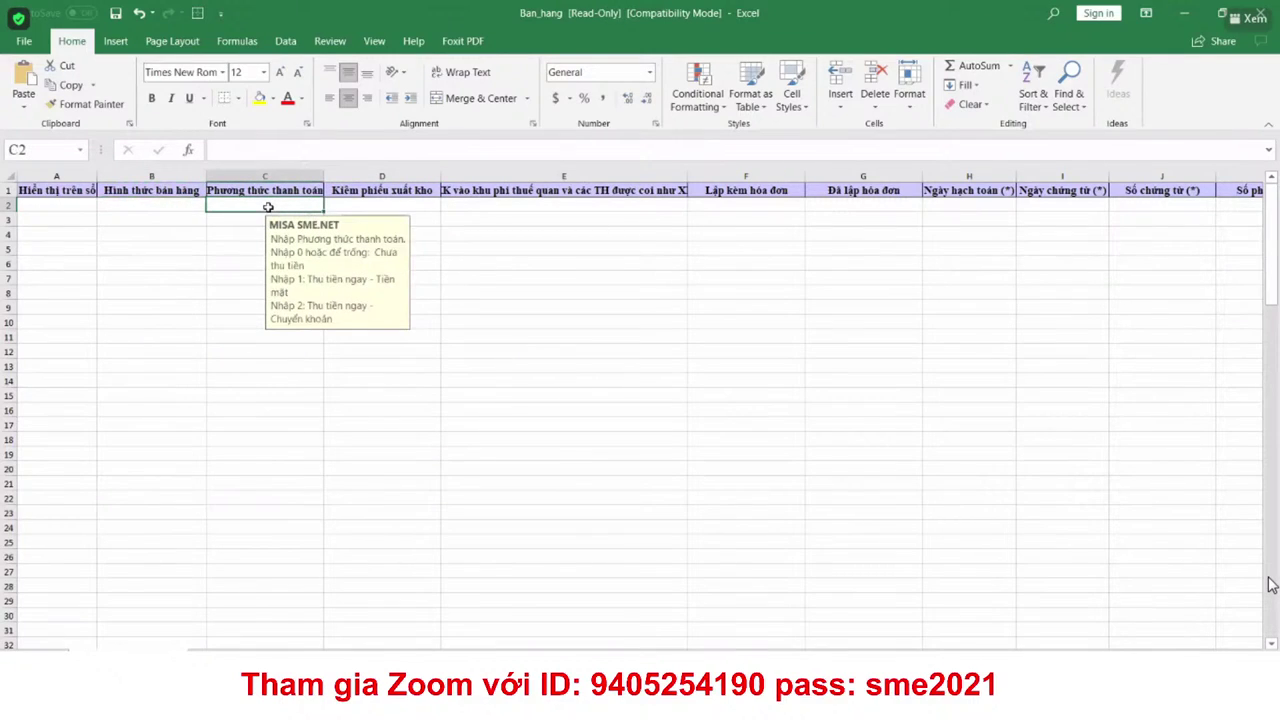
text(1)
click(589, 233)
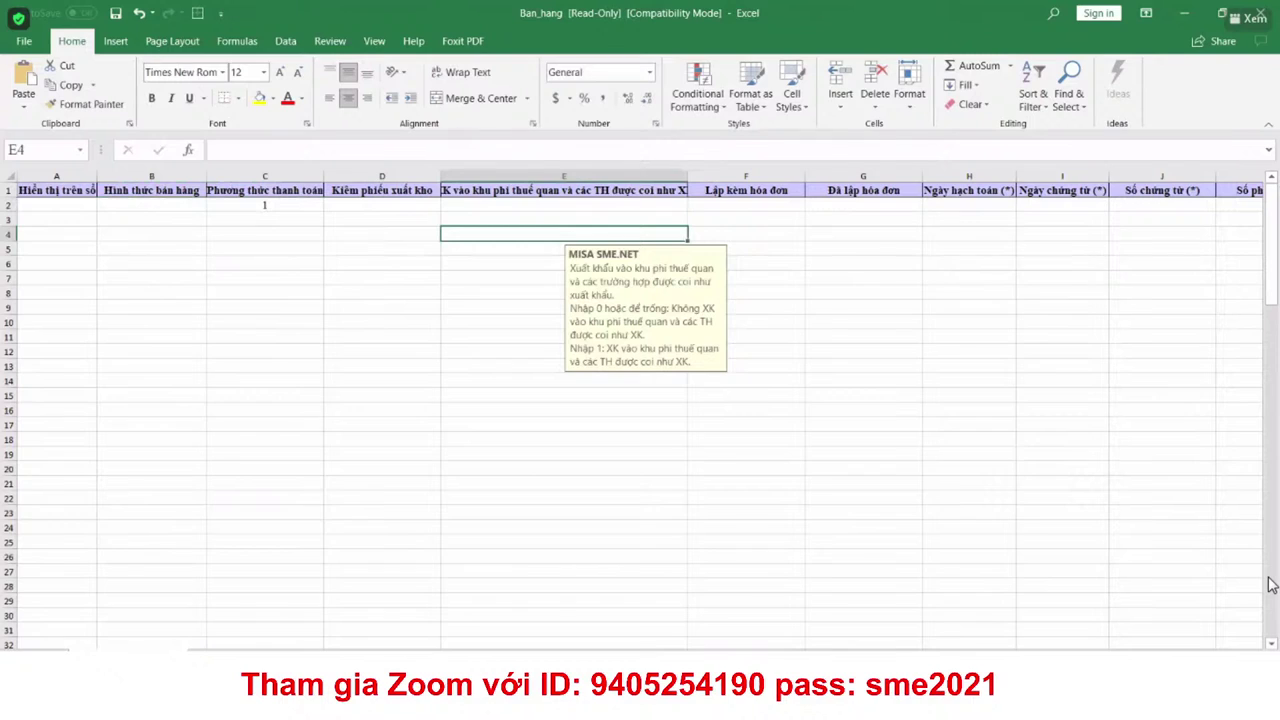
Step: Set Lập kèm hóa đơn in row 2 to 0 and recheck the Phương thức thanh toán entry against its options
scroll(1271, 585, right, 6)
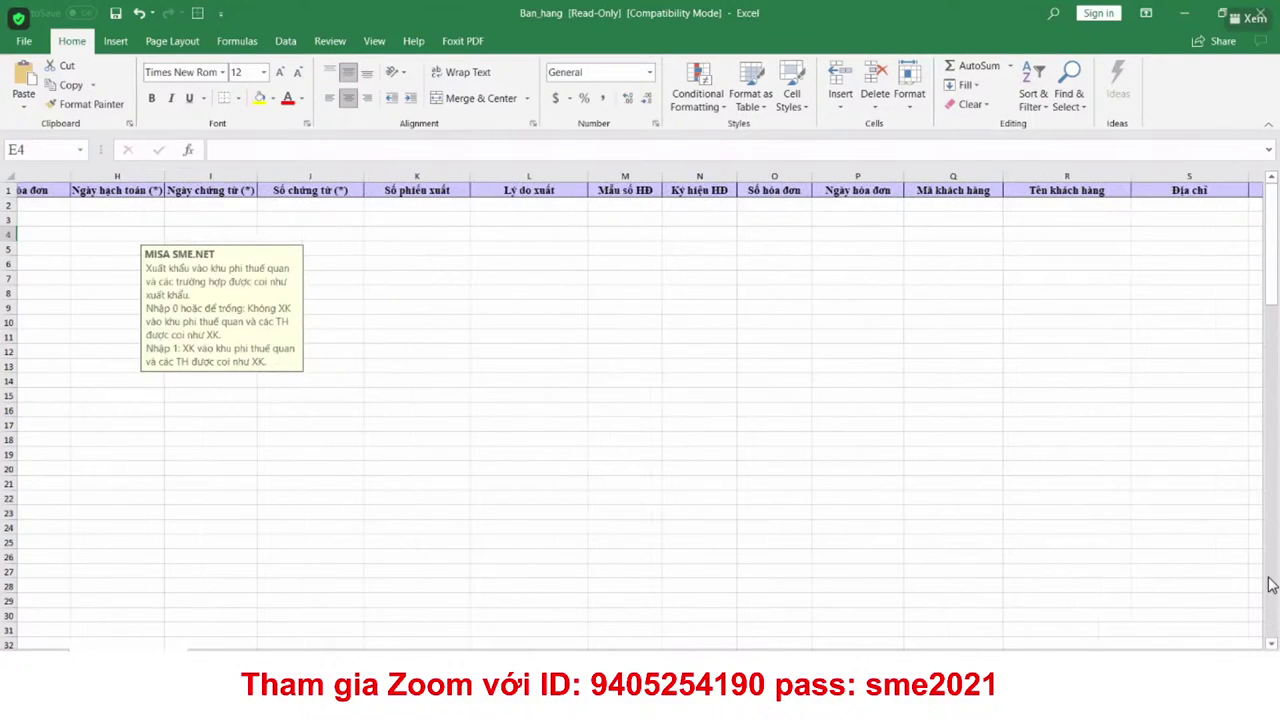
scroll(1271, 585, left, 2)
scroll(346, 303, left, 1)
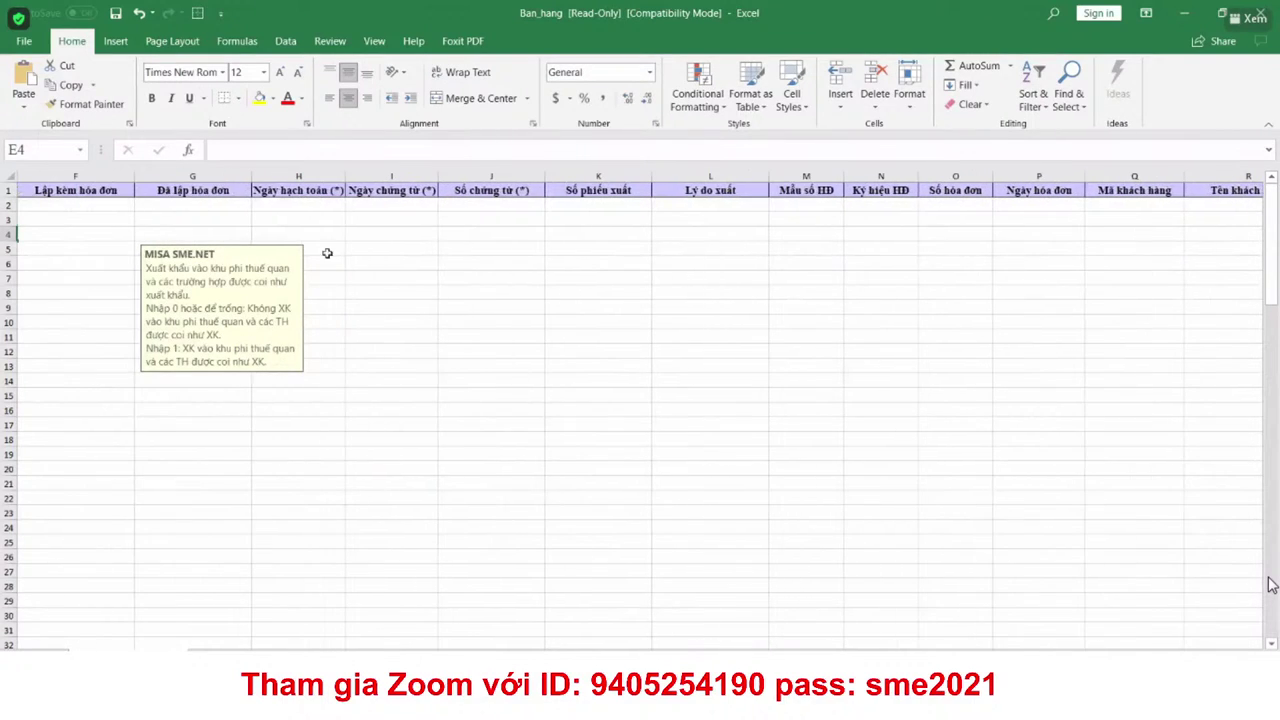
click(211, 206)
click(118, 204)
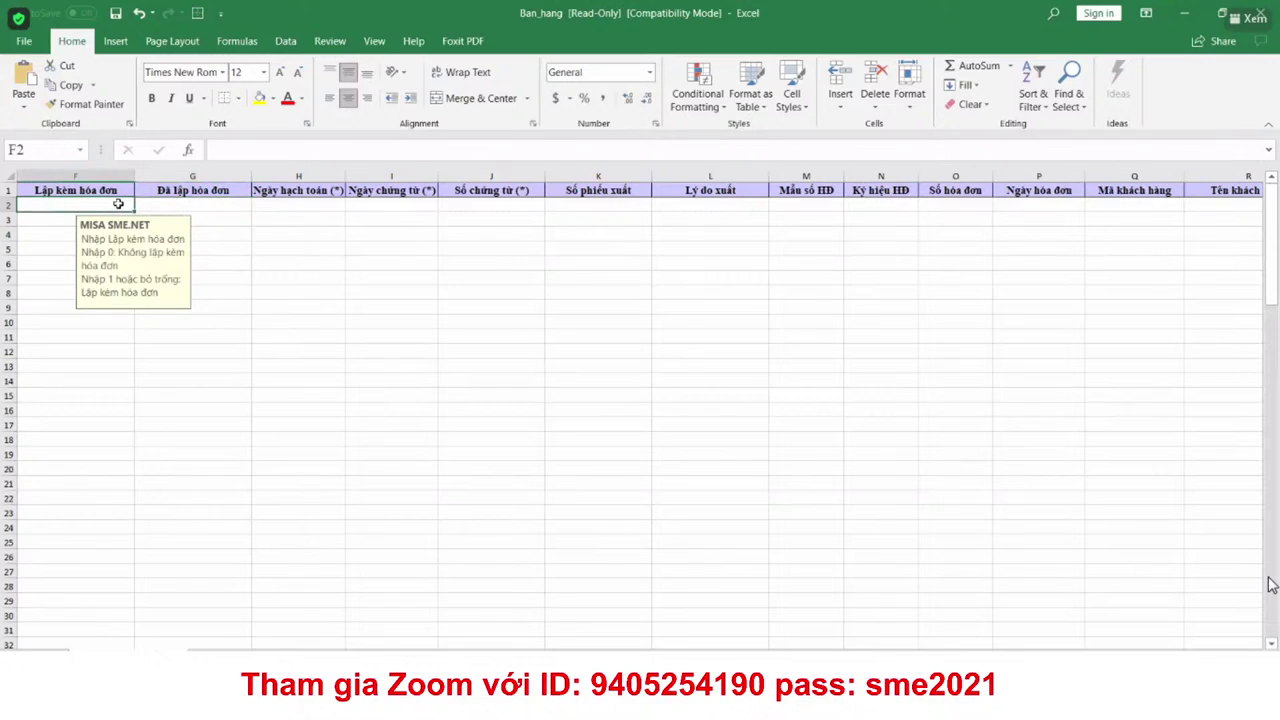
text(0)
click(231, 208)
click(413, 215)
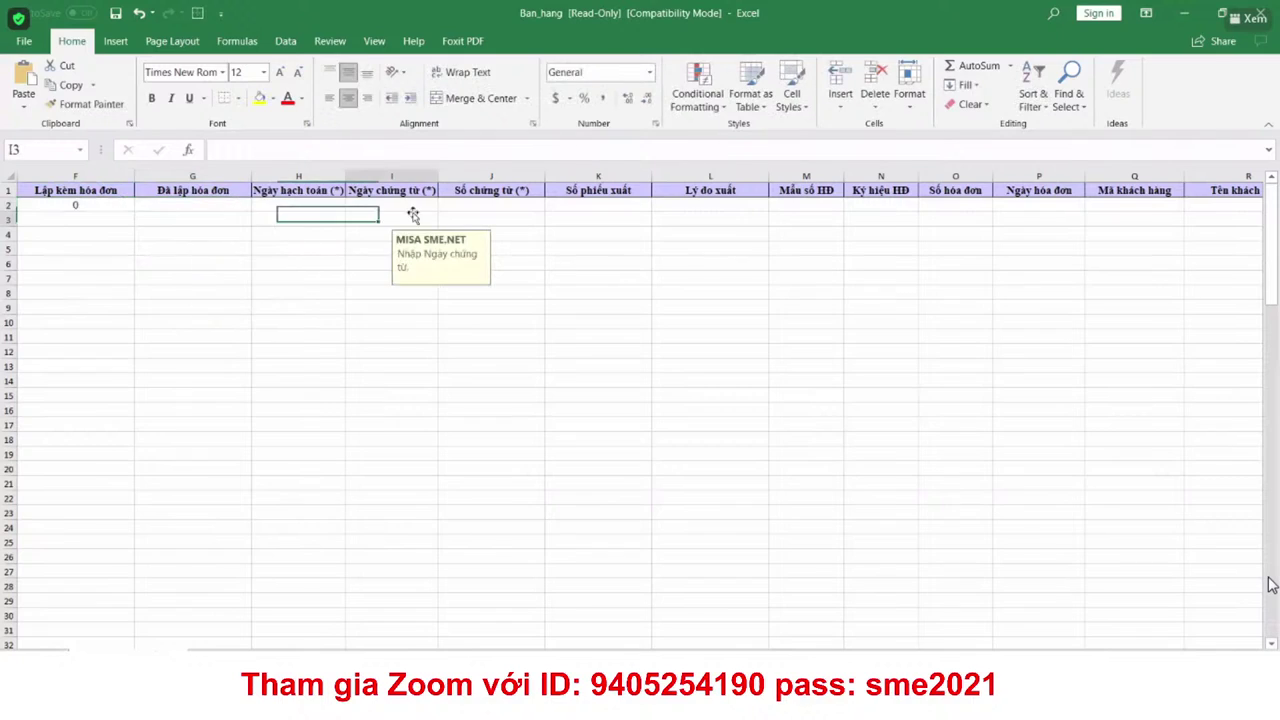
click(340, 212)
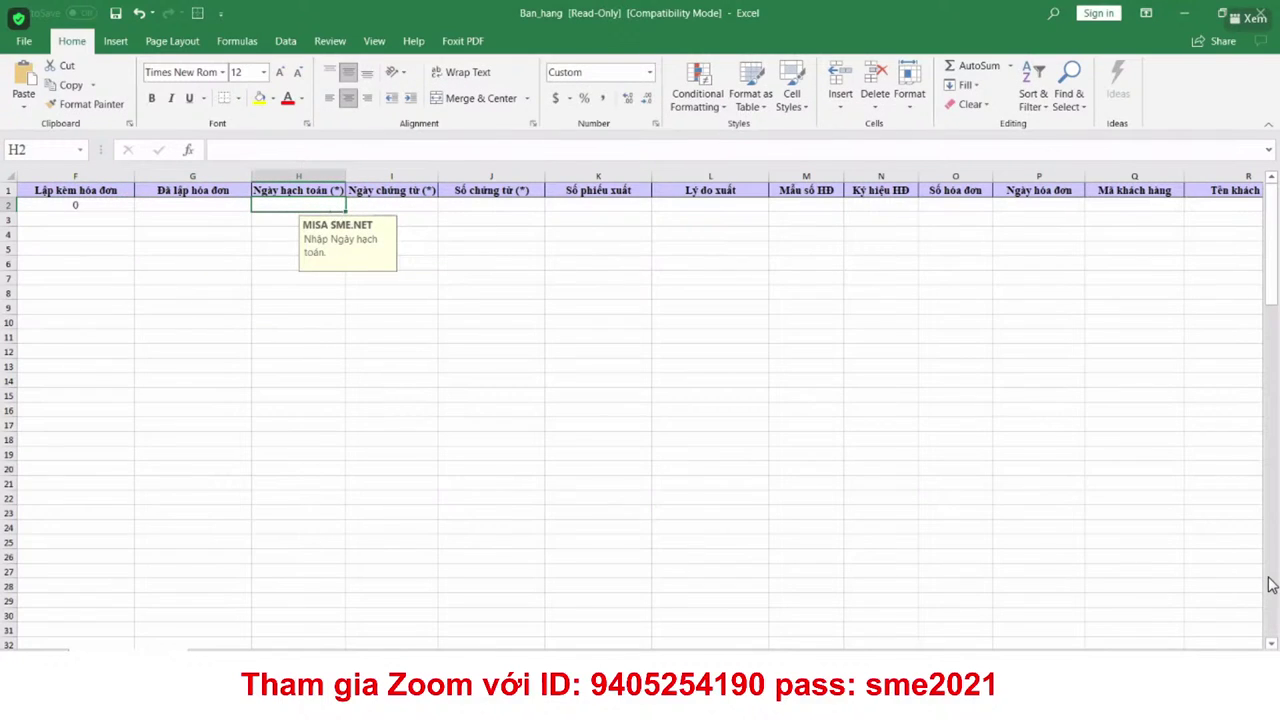
scroll(640, 400, left, 3)
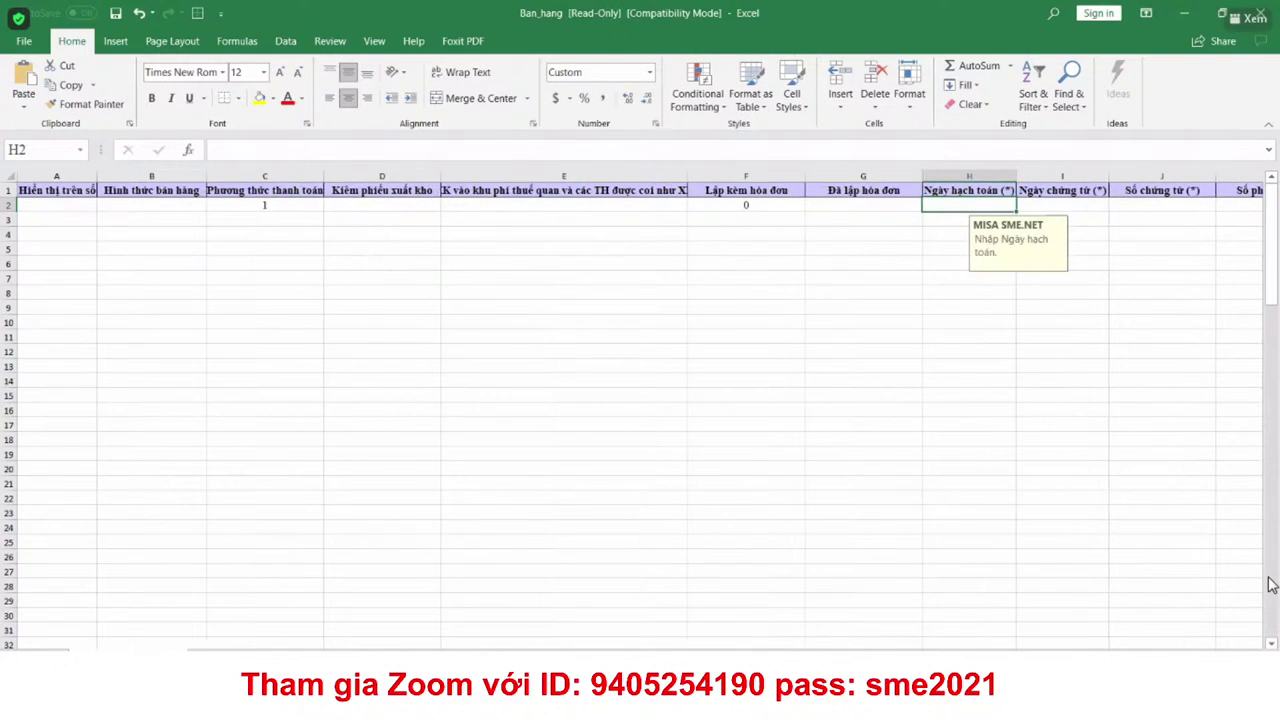
click(308, 203)
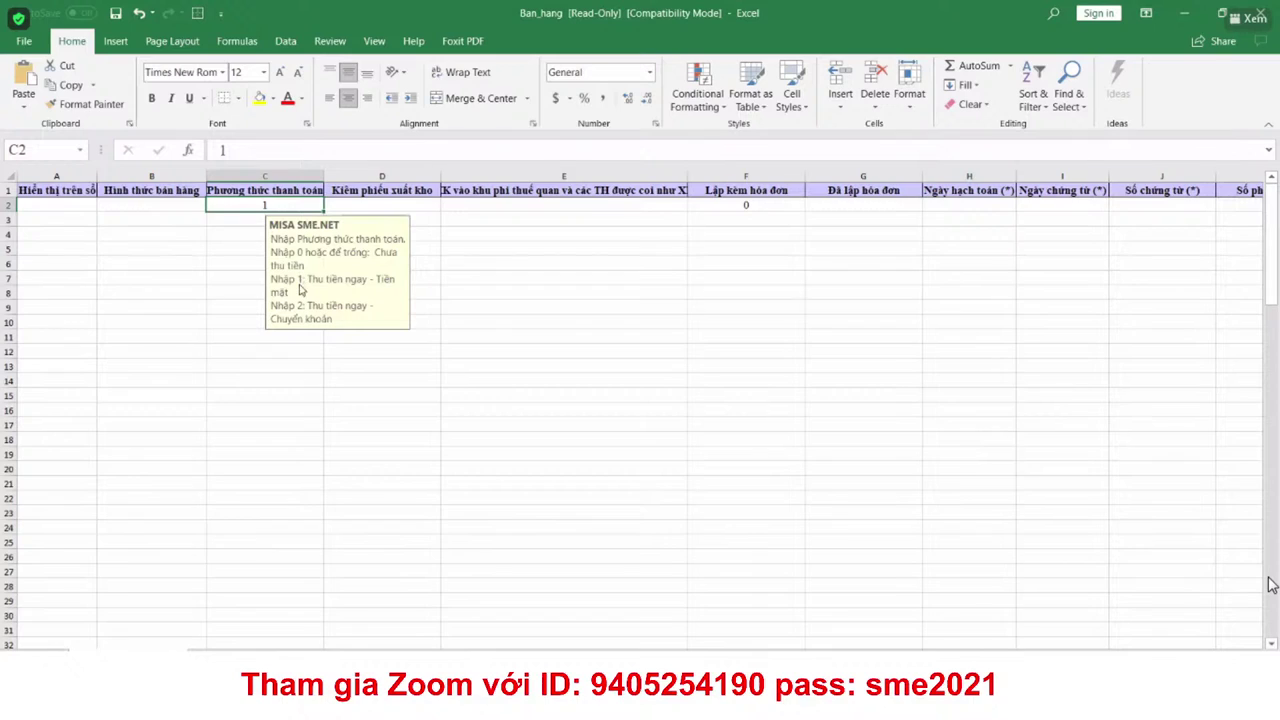
click(520, 292)
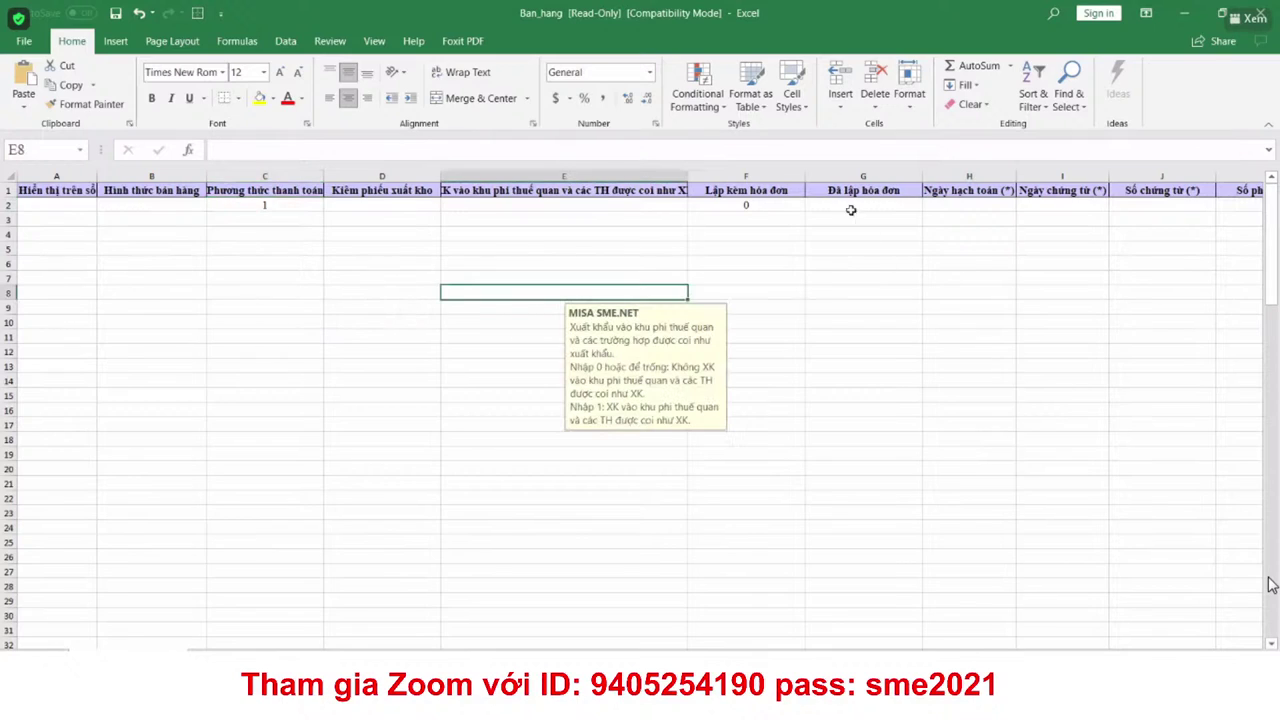
click(850, 207)
Step: Enter 21/08/2021 as both Ngày hạch toán and Ngày chứng từ in row 2
click(962, 202)
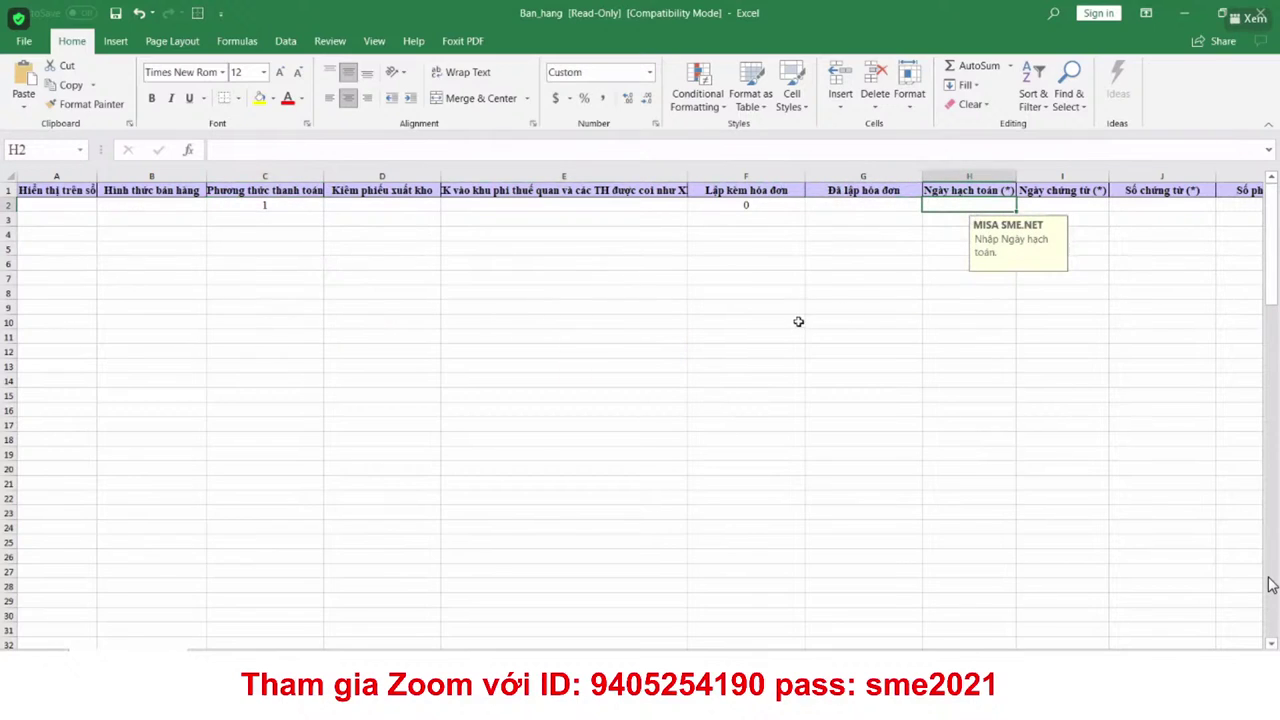
text(21/0)
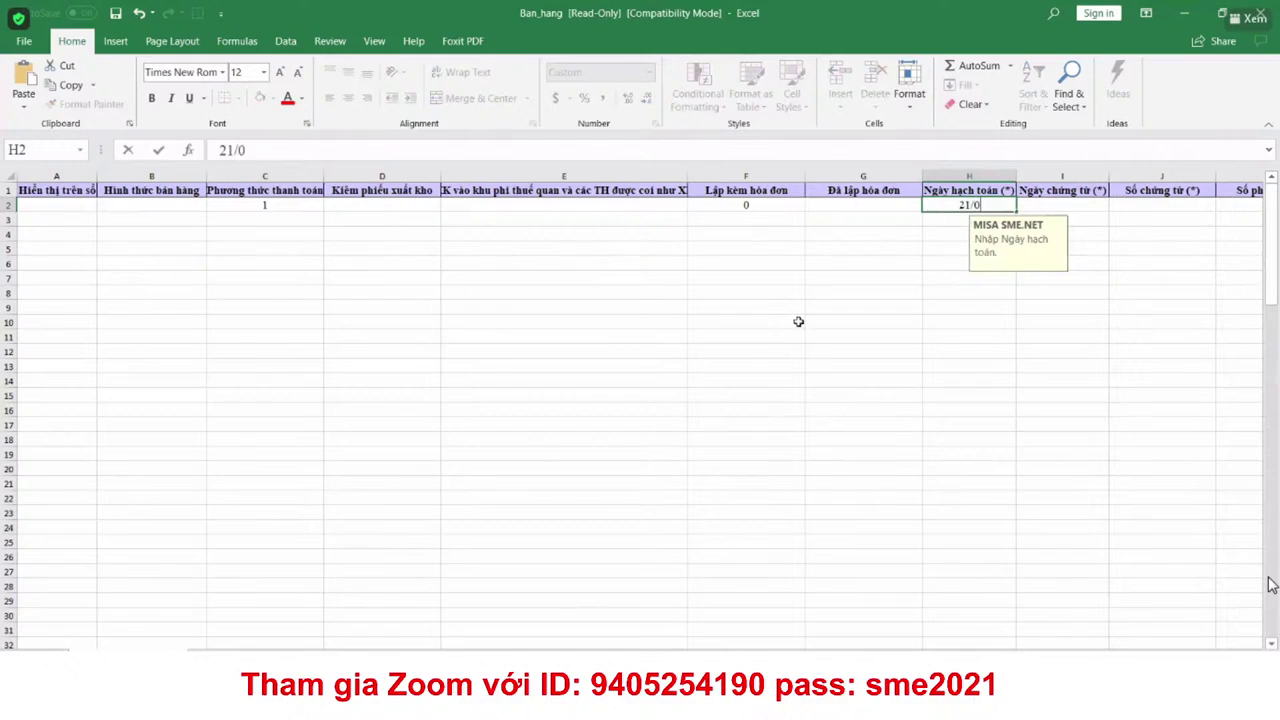
text(82021)
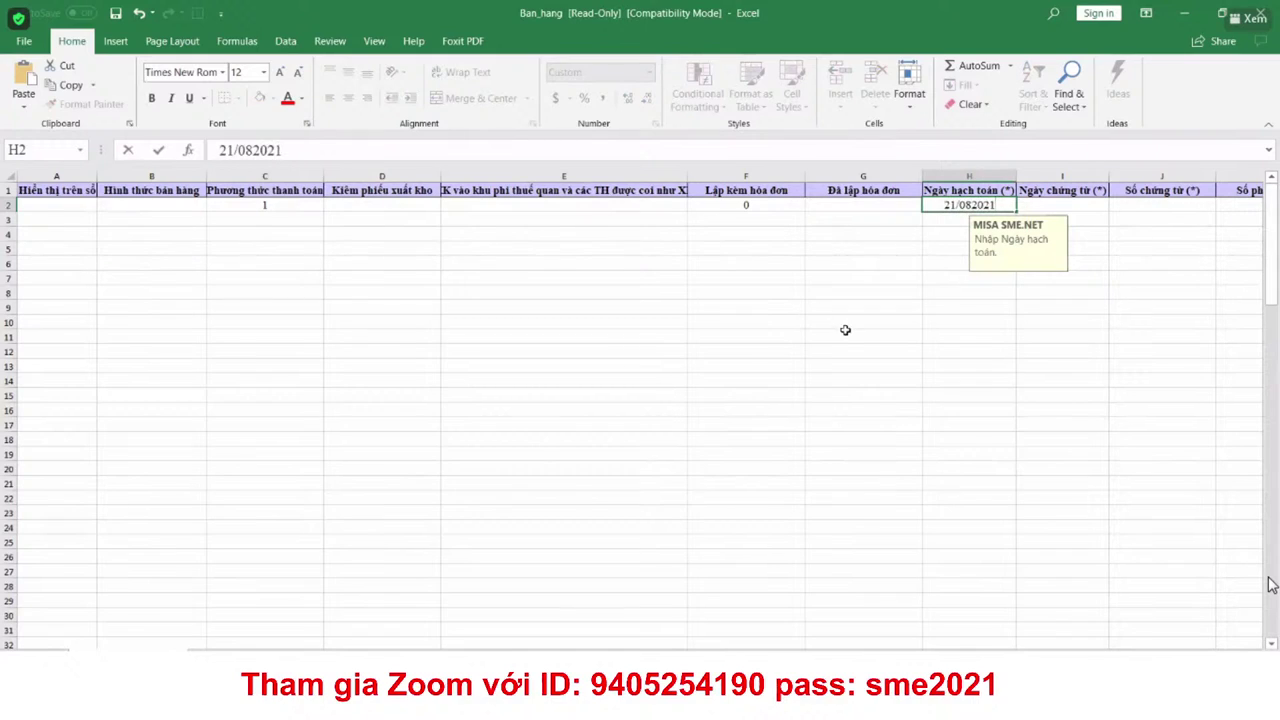
click(843, 329)
click(972, 205)
double_click(972, 205)
text(/)
click(848, 256)
click(958, 206)
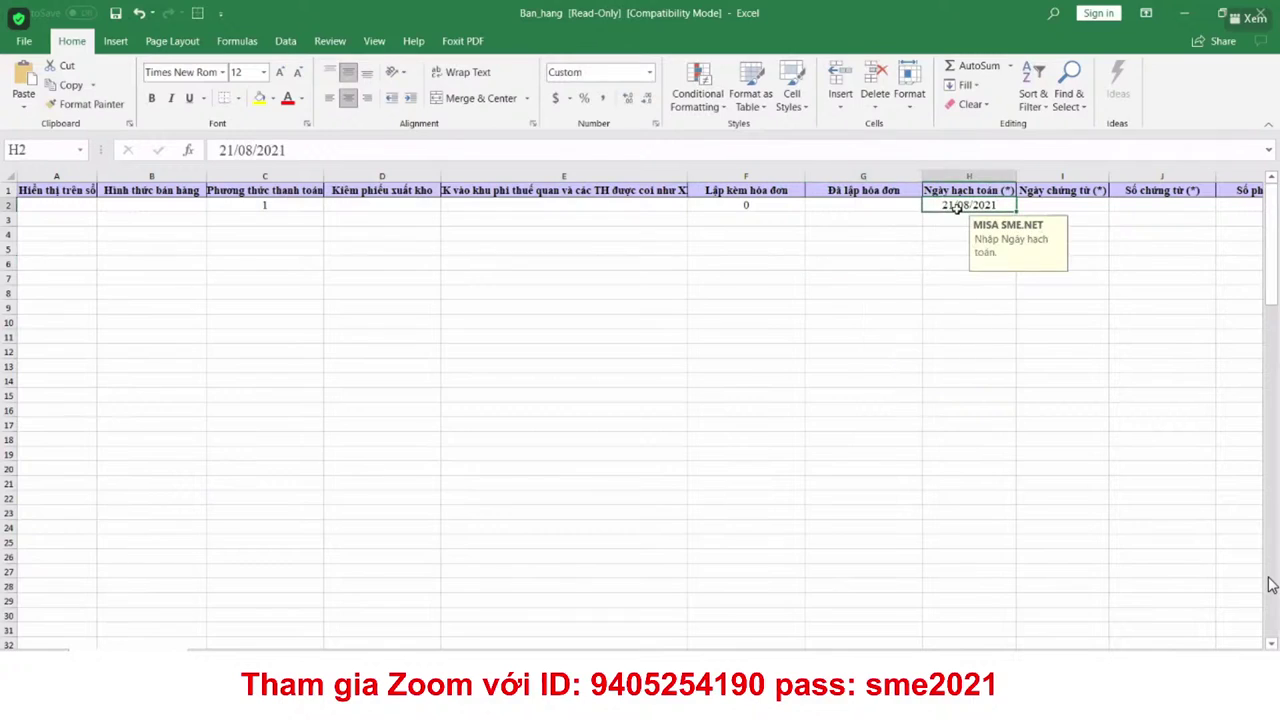
click(1070, 205)
text(21/08/2021)
Step: Enter BH01TEST as the Số chứng từ in row 2
click(1156, 206)
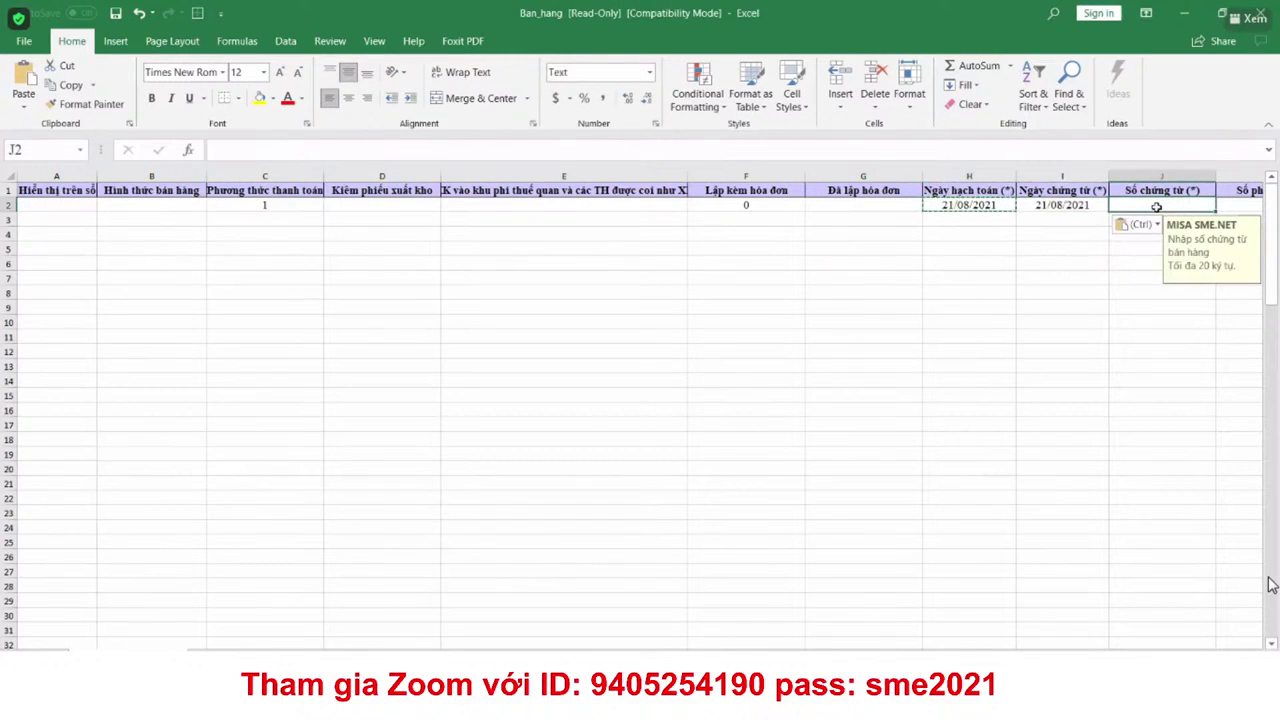
text(BH01TEST1)
key(BackSpace)
key(BackSpace)
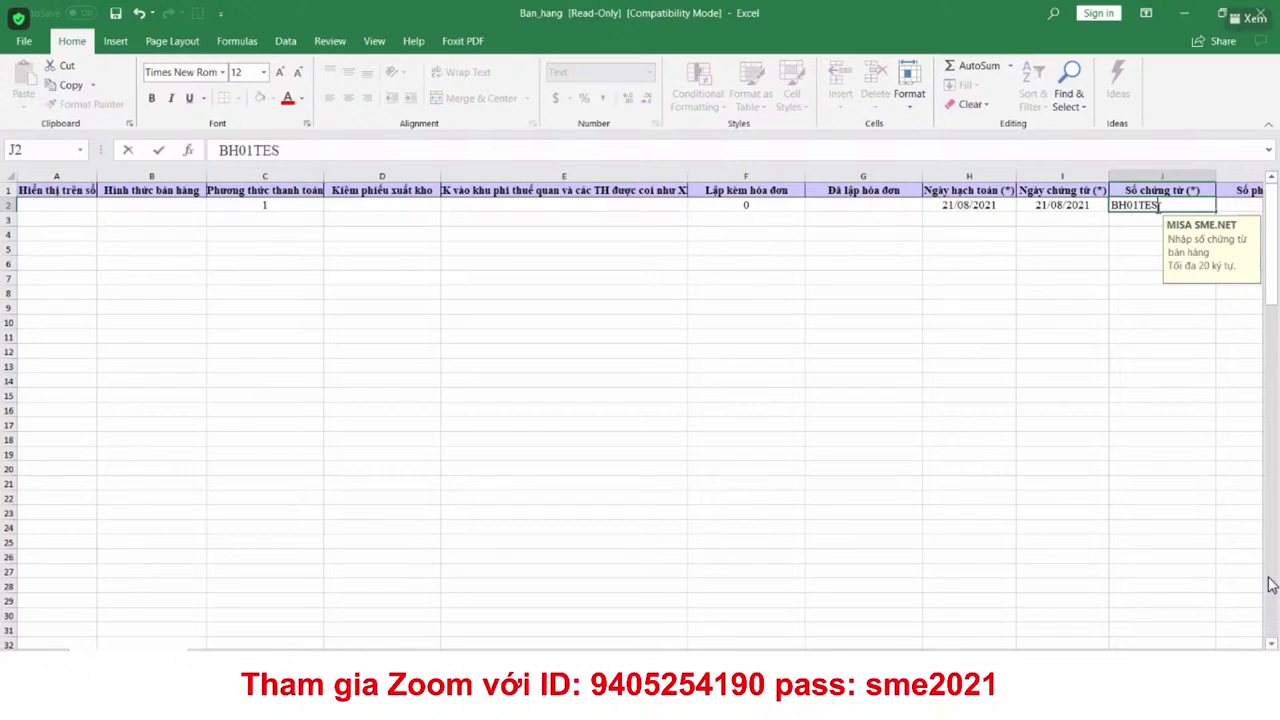
click(1086, 320)
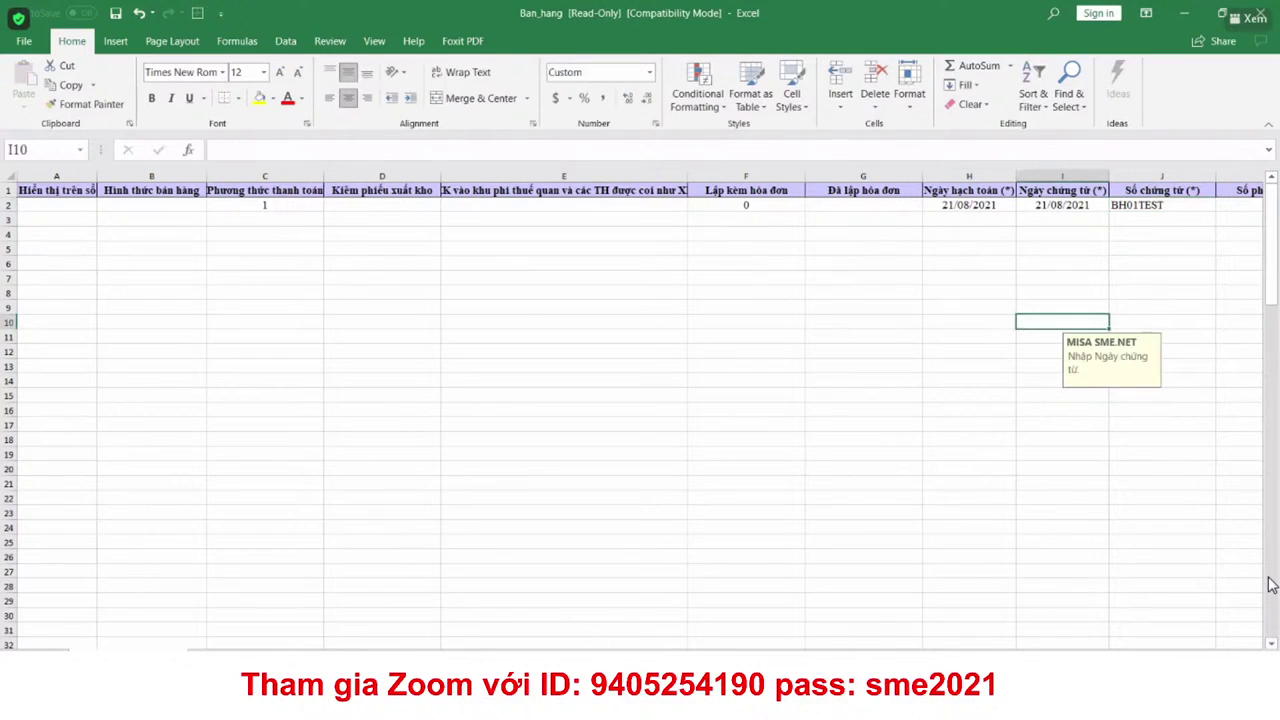
Step: Set Kiêm phiếu xuất kho in row 2 to 0
scroll(1270, 585, right, 3)
scroll(1270, 585, left, 1)
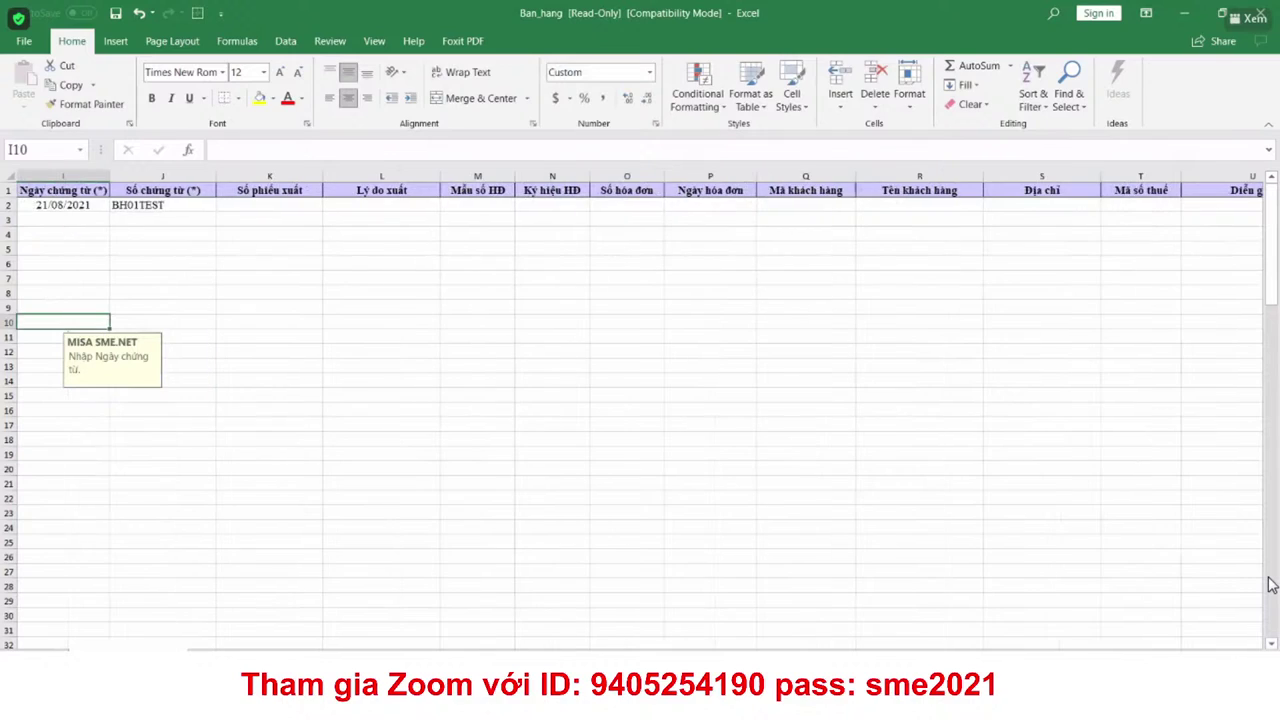
scroll(1270, 585, left, 3)
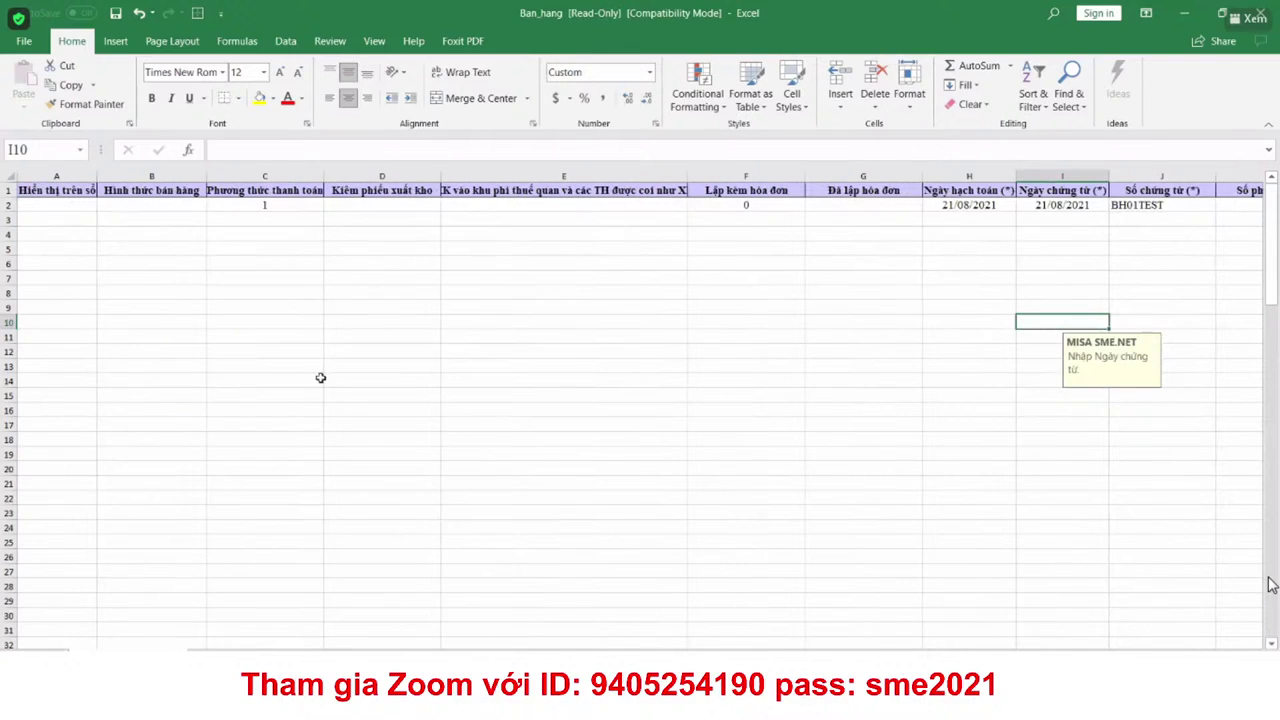
click(382, 195)
click(358, 207)
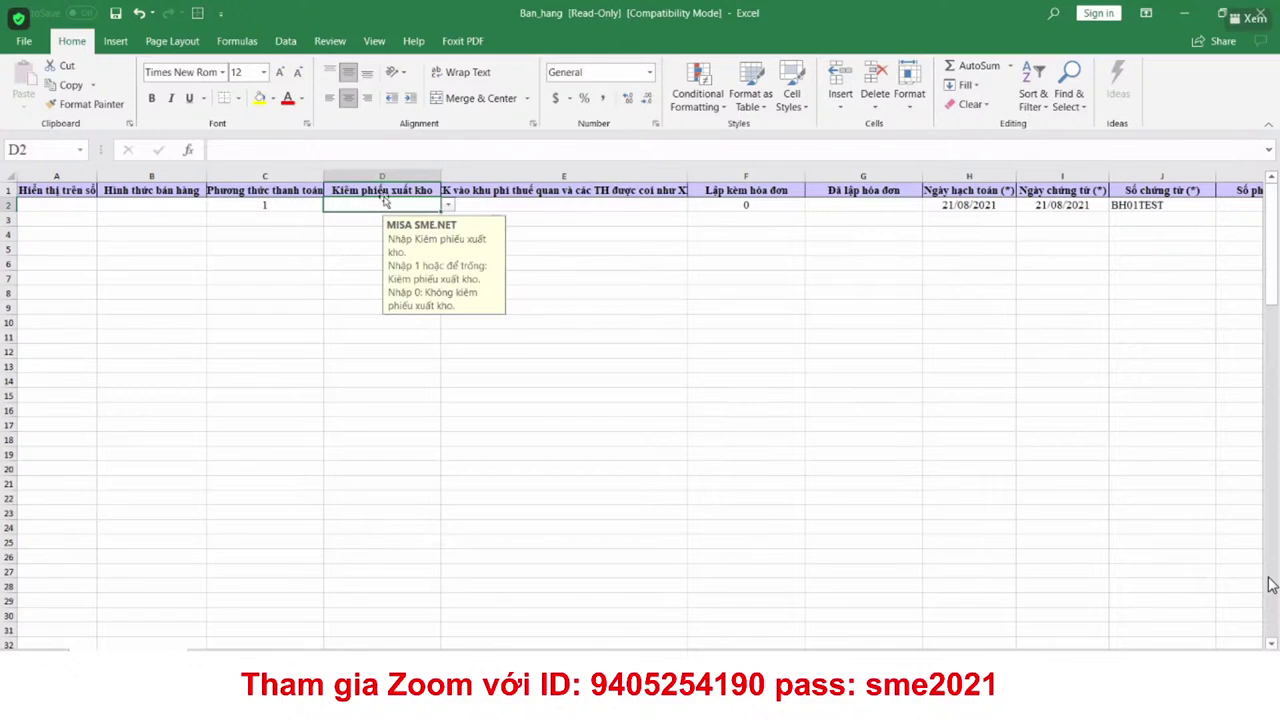
text(0)
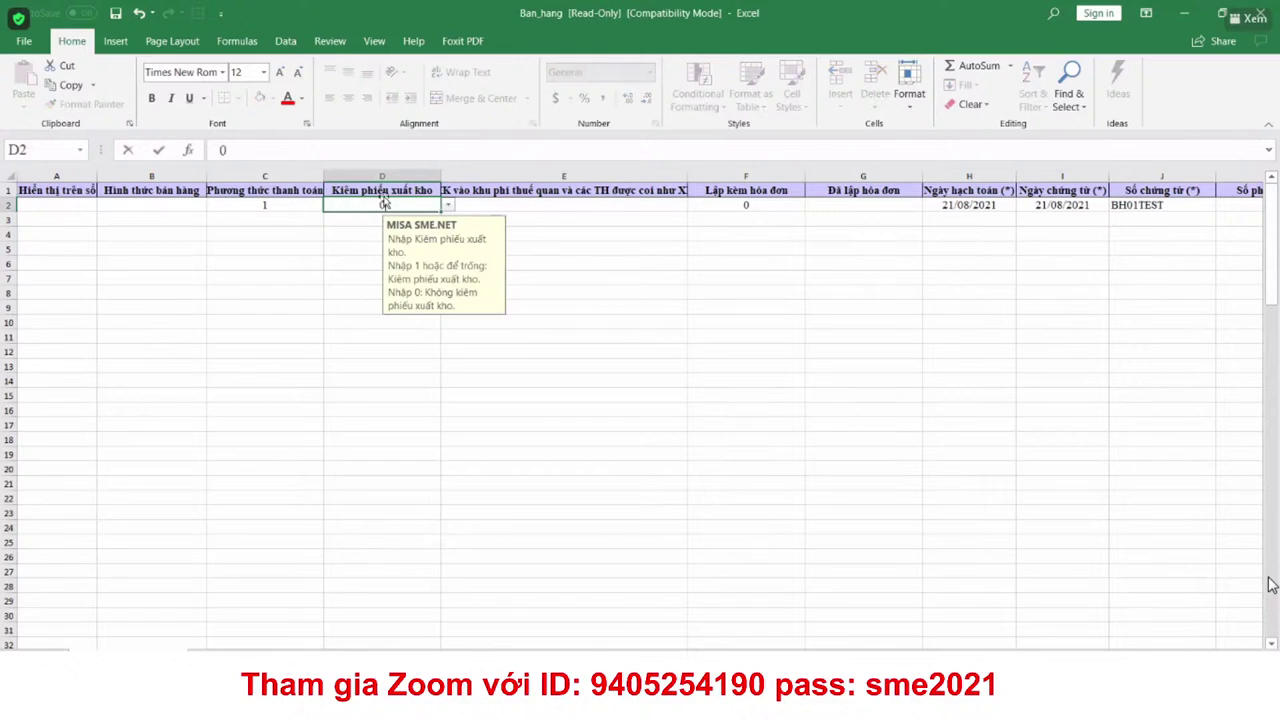
click(608, 305)
Step: Replace the Số chứng từ in row 2 with PT01TEST
scroll(1270, 585, right, 5)
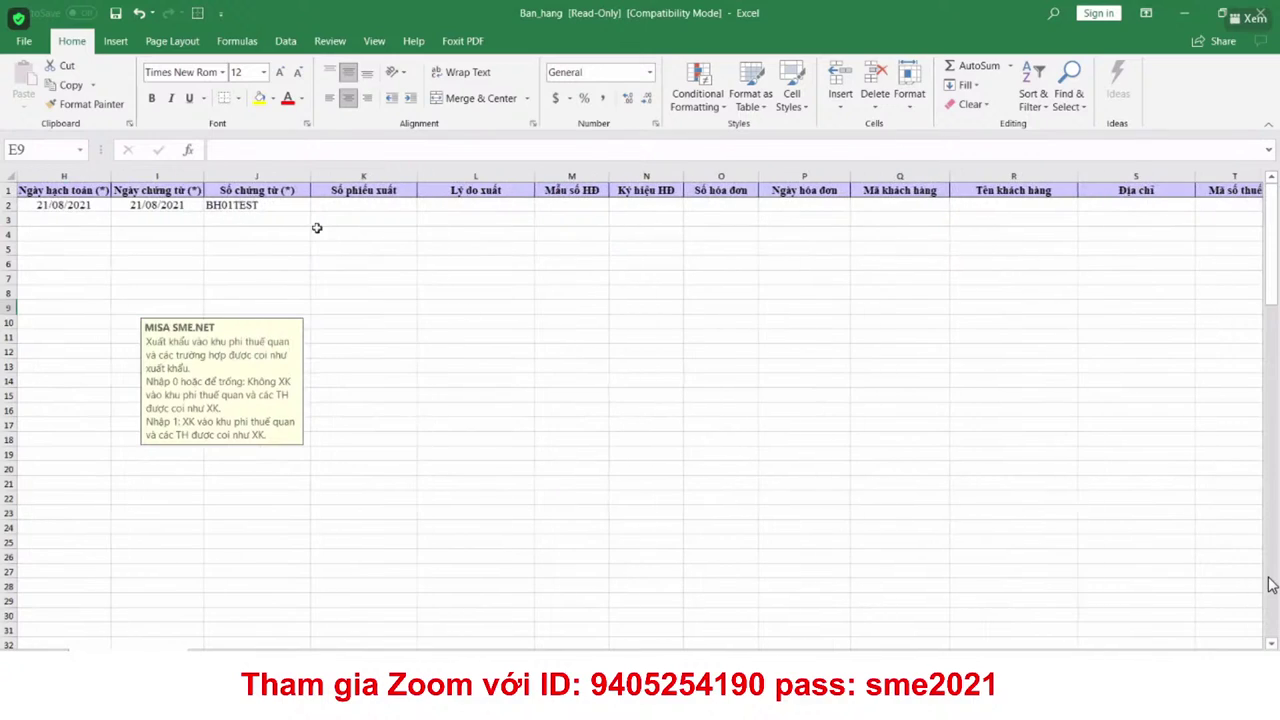
click(279, 205)
text(PT)
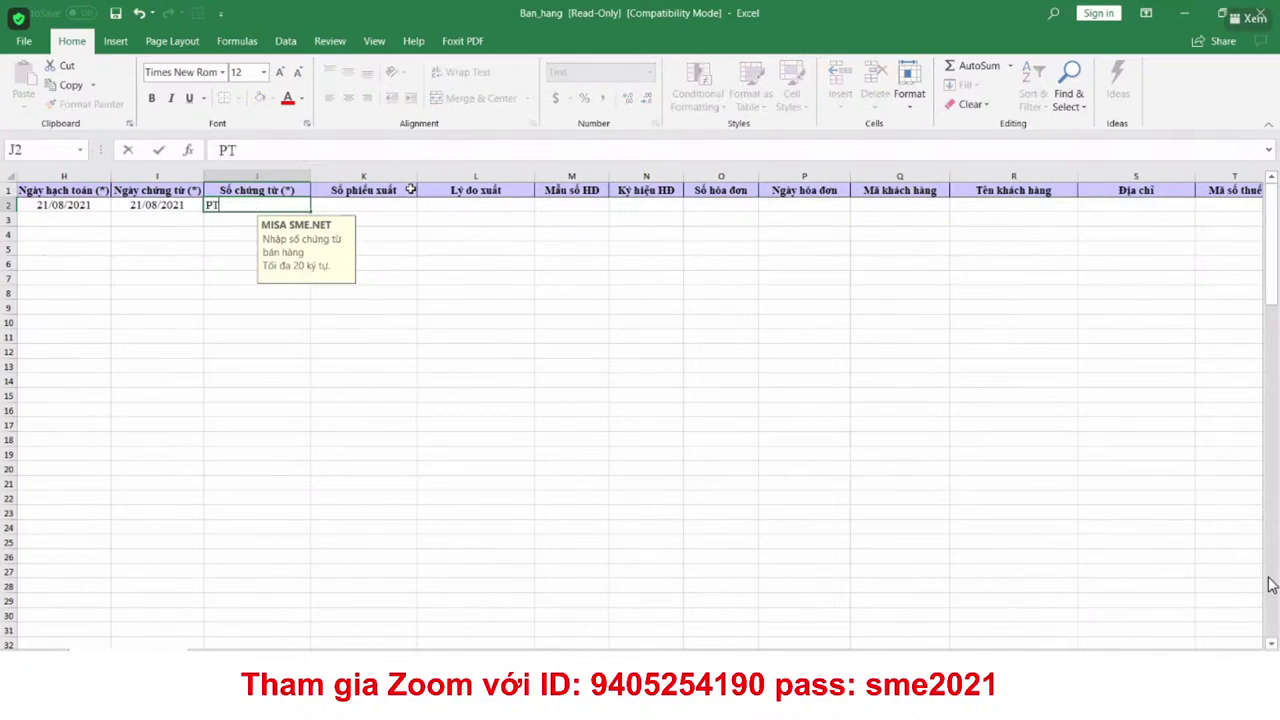
text(01TESS)
click(515, 201)
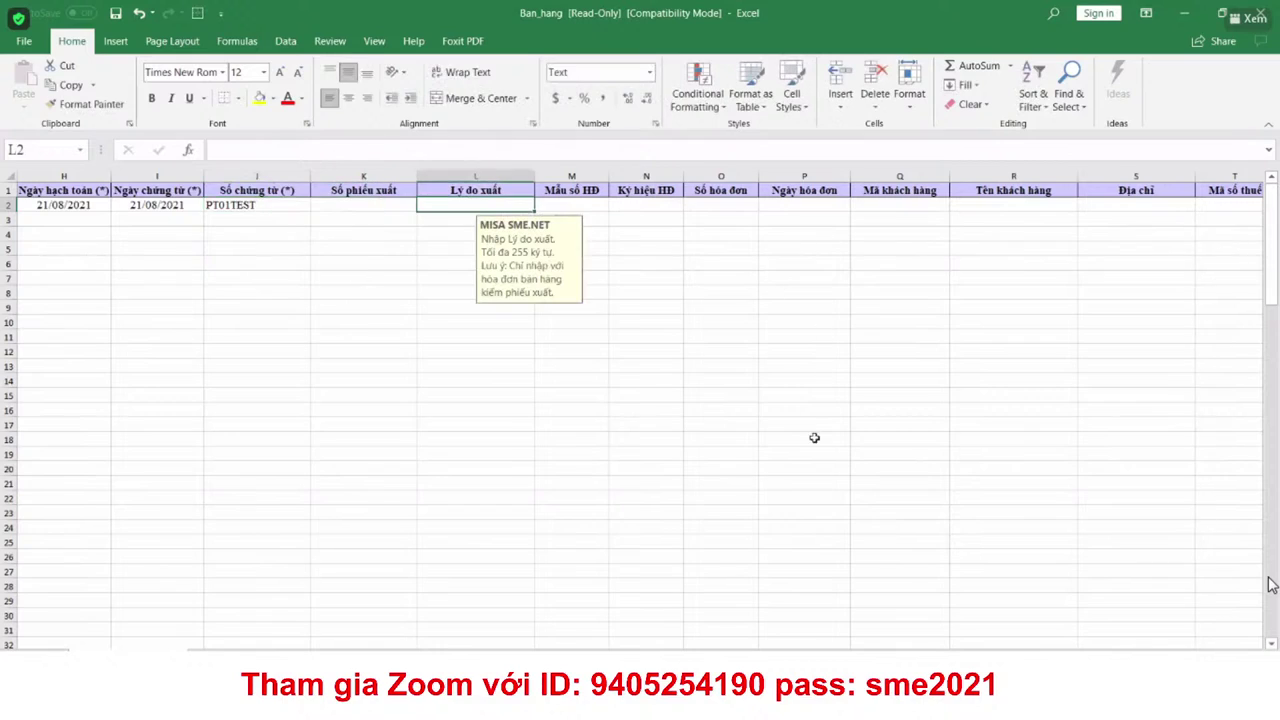
Step: Copy the Mã đối tượng code from the Copy of Phieu_thu workbook into Mã khách hàng in row 2 of Ban_hang
click(801, 217)
click(895, 200)
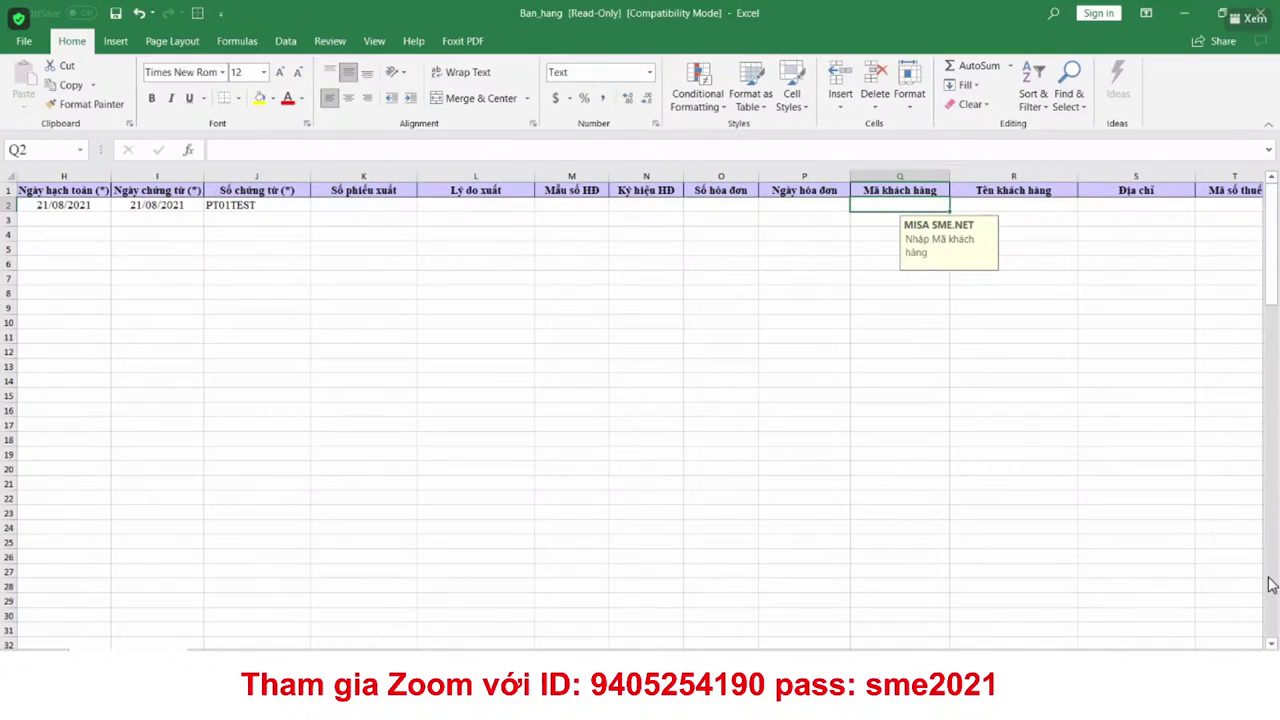
key(alt+Tab)
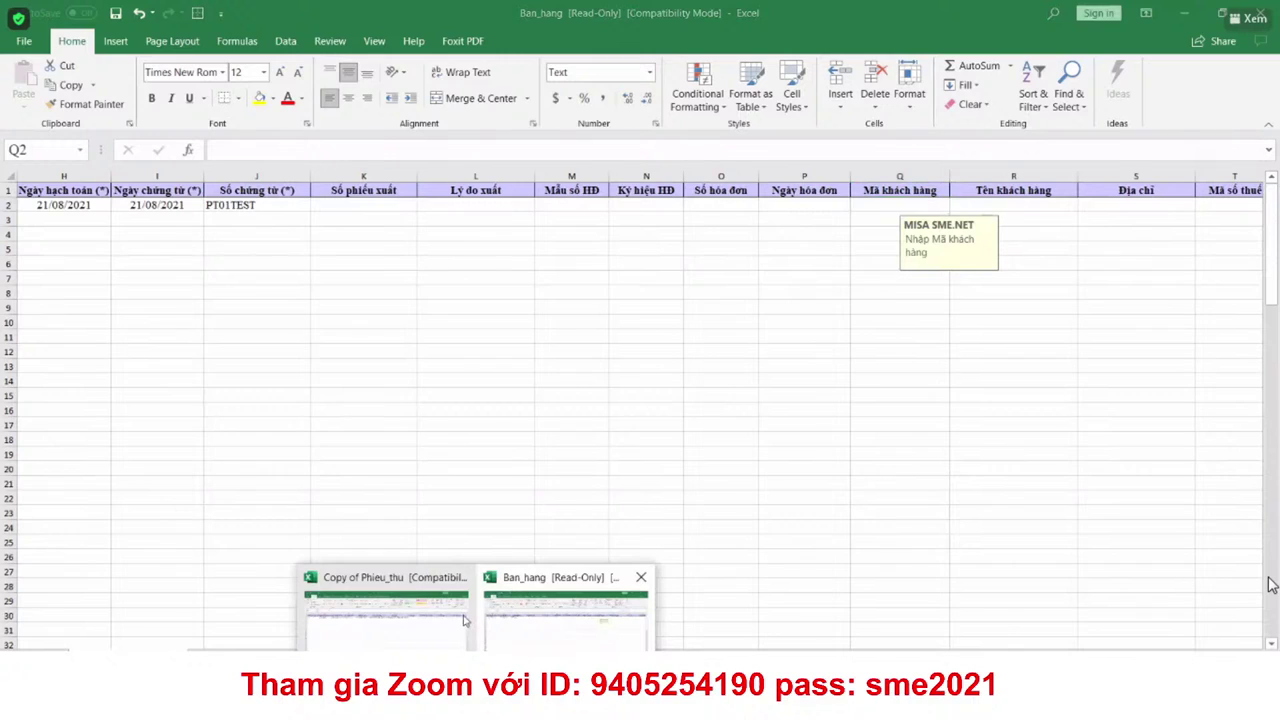
click(450, 205)
key(ctrl+c)
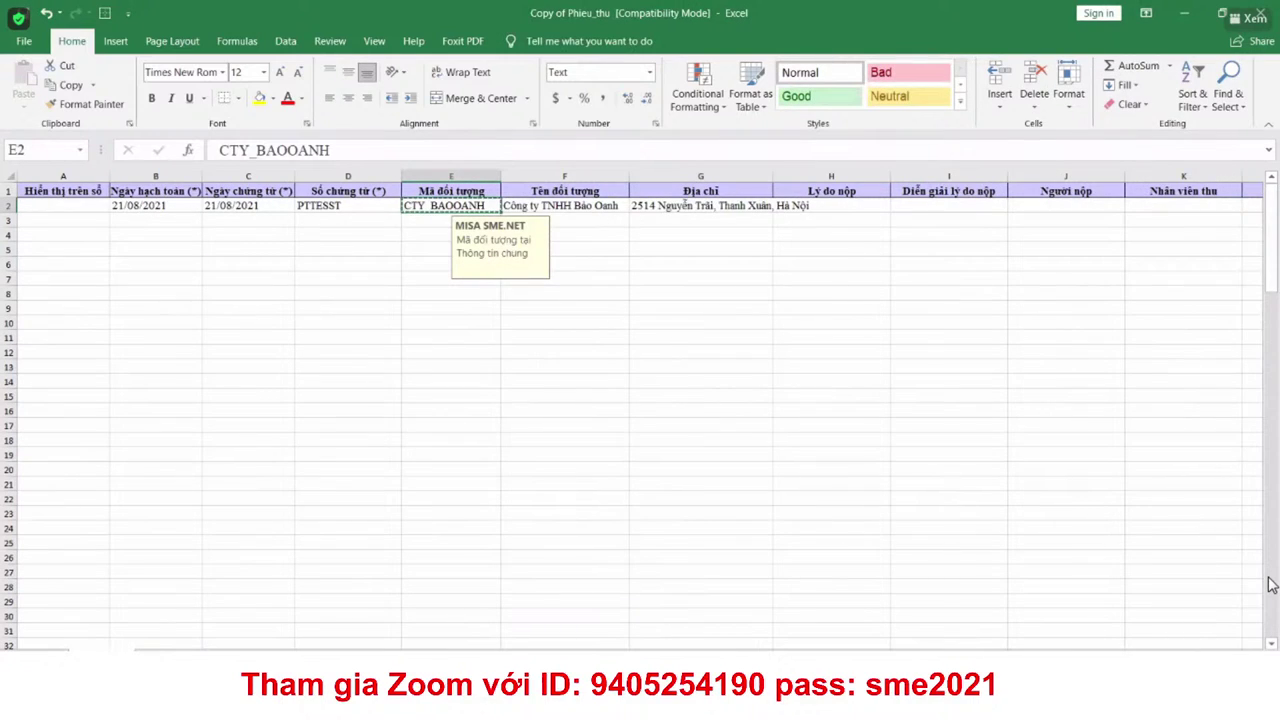
right_click(478, 700)
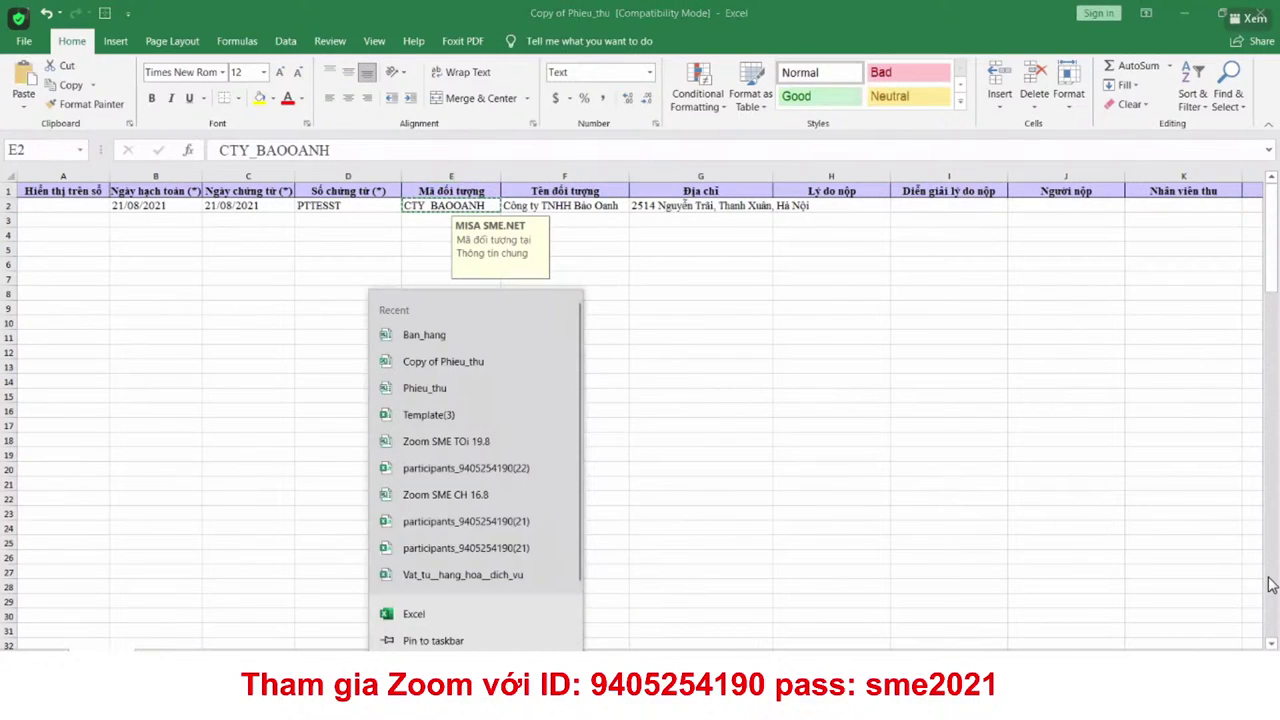
click(478, 700)
click(577, 648)
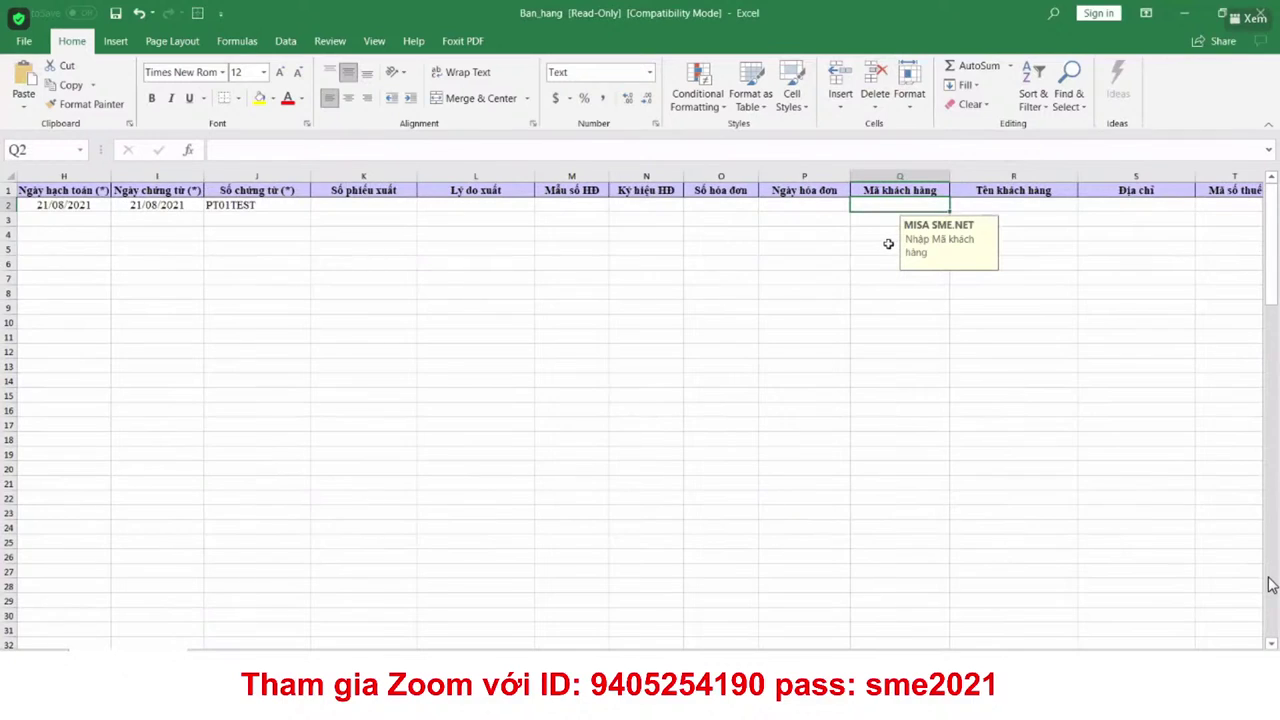
key(ctrl+v)
Step: Copy the company name Công ty TNHH Bảo Oanh from Copy of Phieu_thu into Tên khách hàng in row 2 of Ban_hang
click(545, 621)
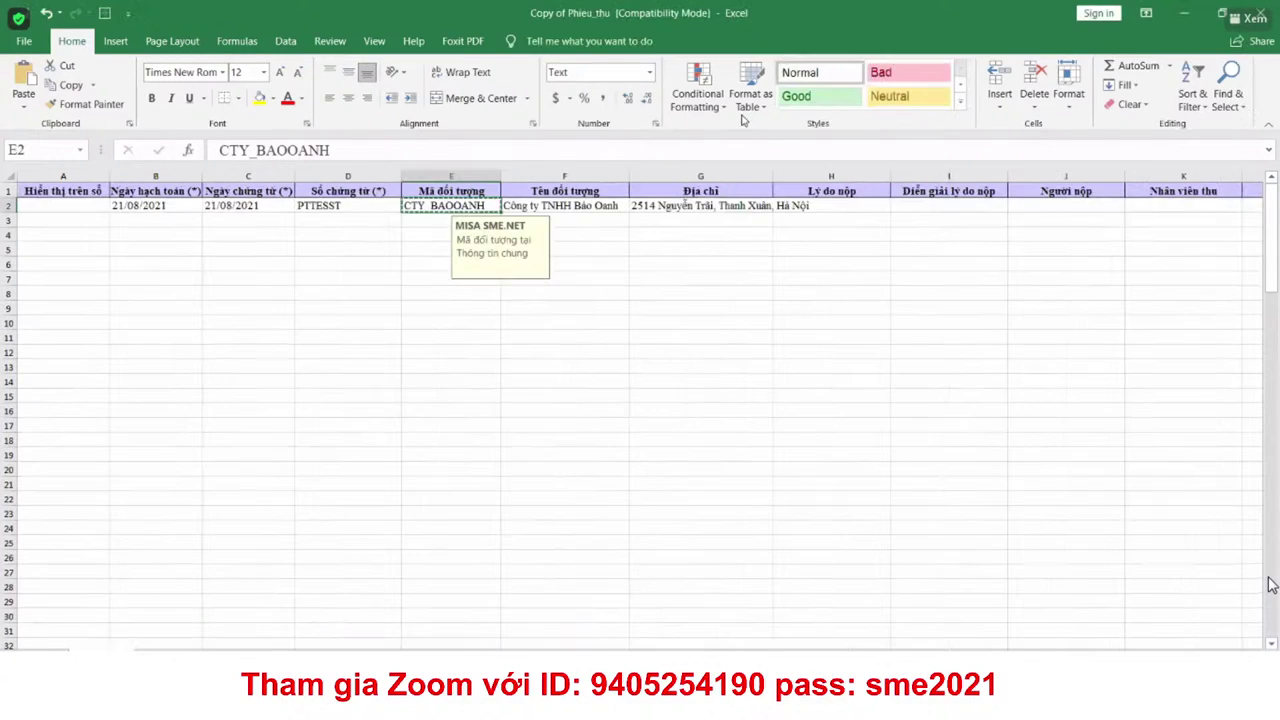
key(ctrl+c)
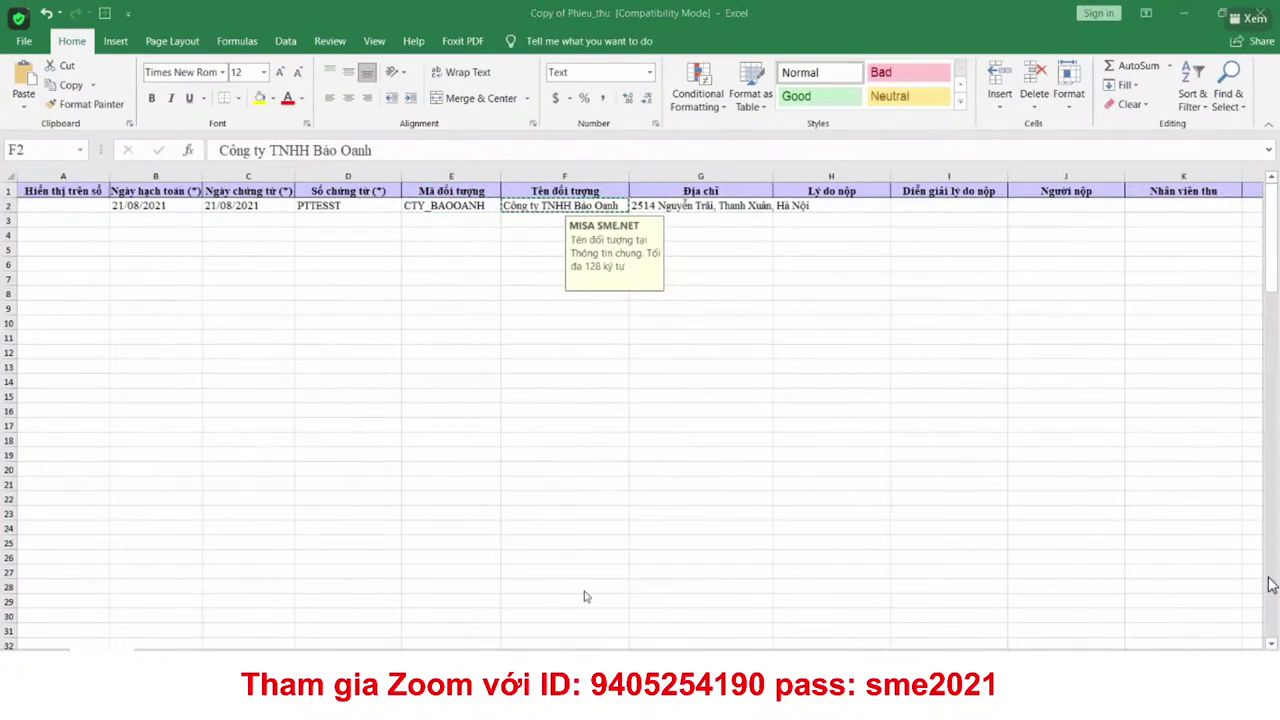
key(alt+Tab)
click(1008, 210)
key(ctrl+v)
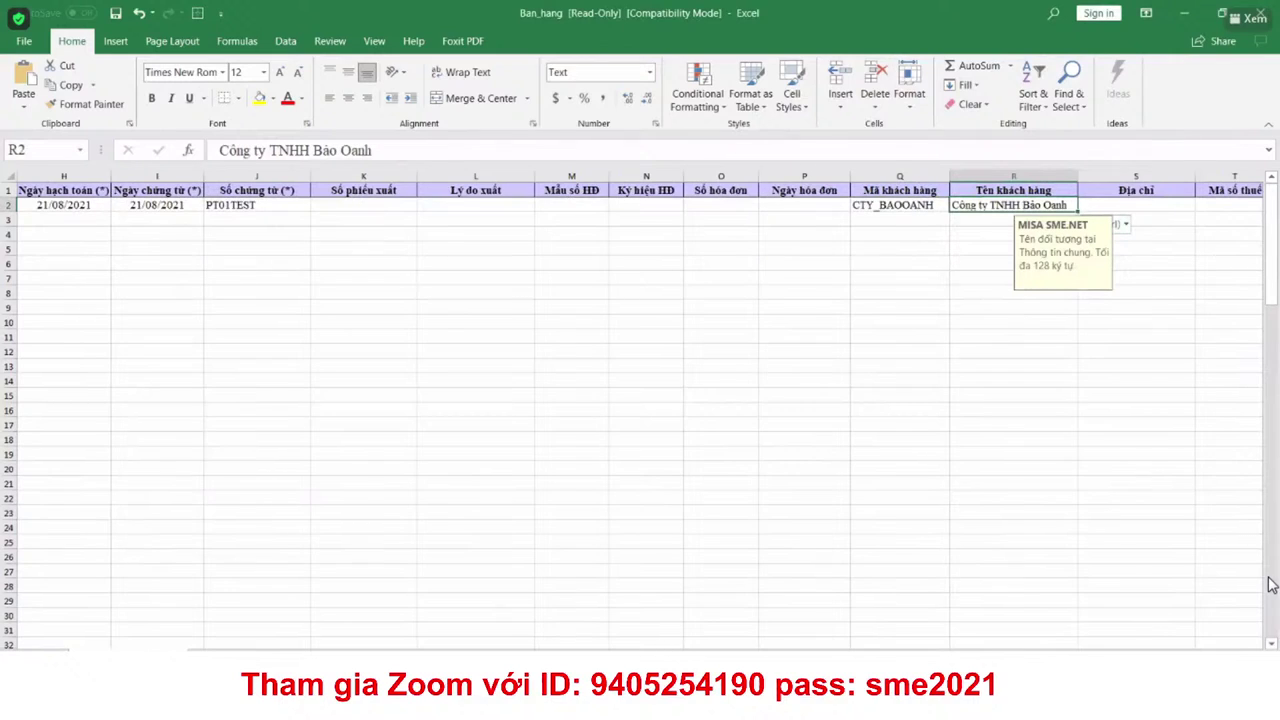
Step: Copy the company's address from Copy of Phieu_thu into Địa chỉ in row 2 of Ban_hang
key(alt+Tab)
key(Right)
key(ctrl+c)
key(alt+Tab)
scroll(446, 215, right, 5)
click(490, 206)
key(ctrl+v)
Step: Examine the template columns from Nộp vào TK across to TK Tiền/Chi phí/Nợ (*)
click(808, 233)
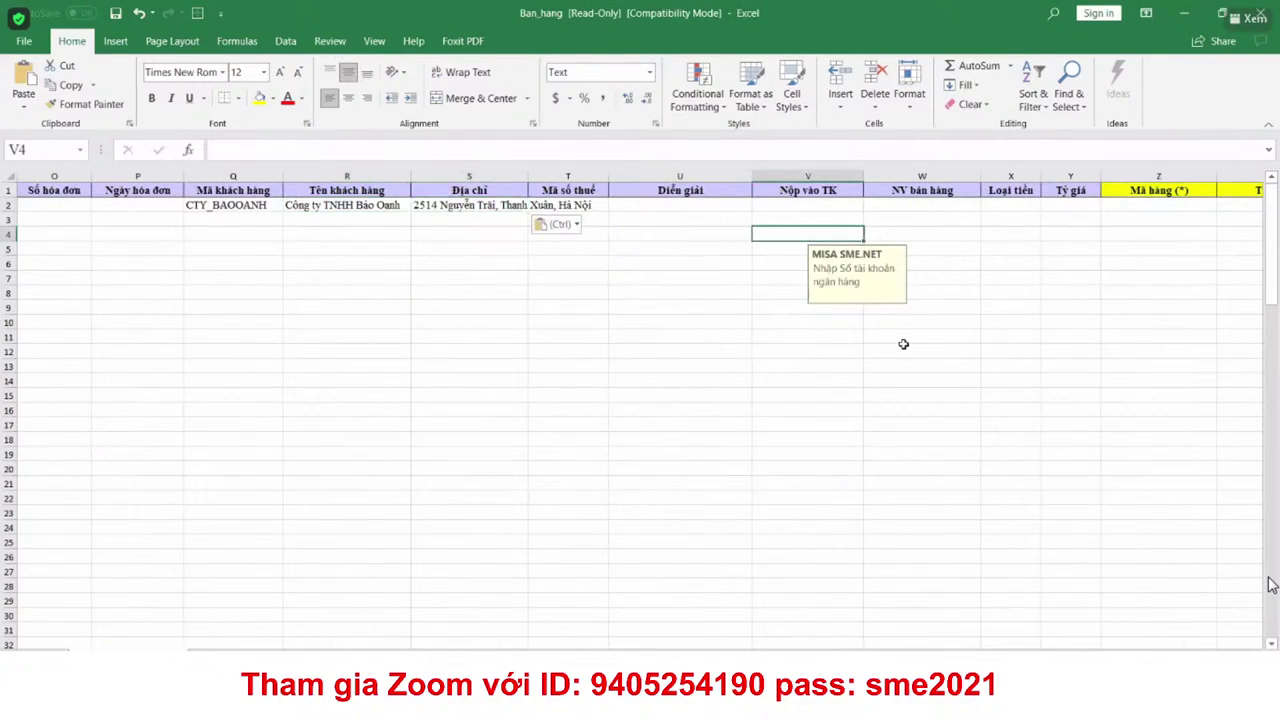
key(Right)
key(Right)
key(Right)
key(Right)
key(Right)
key(Right)
key(Right)
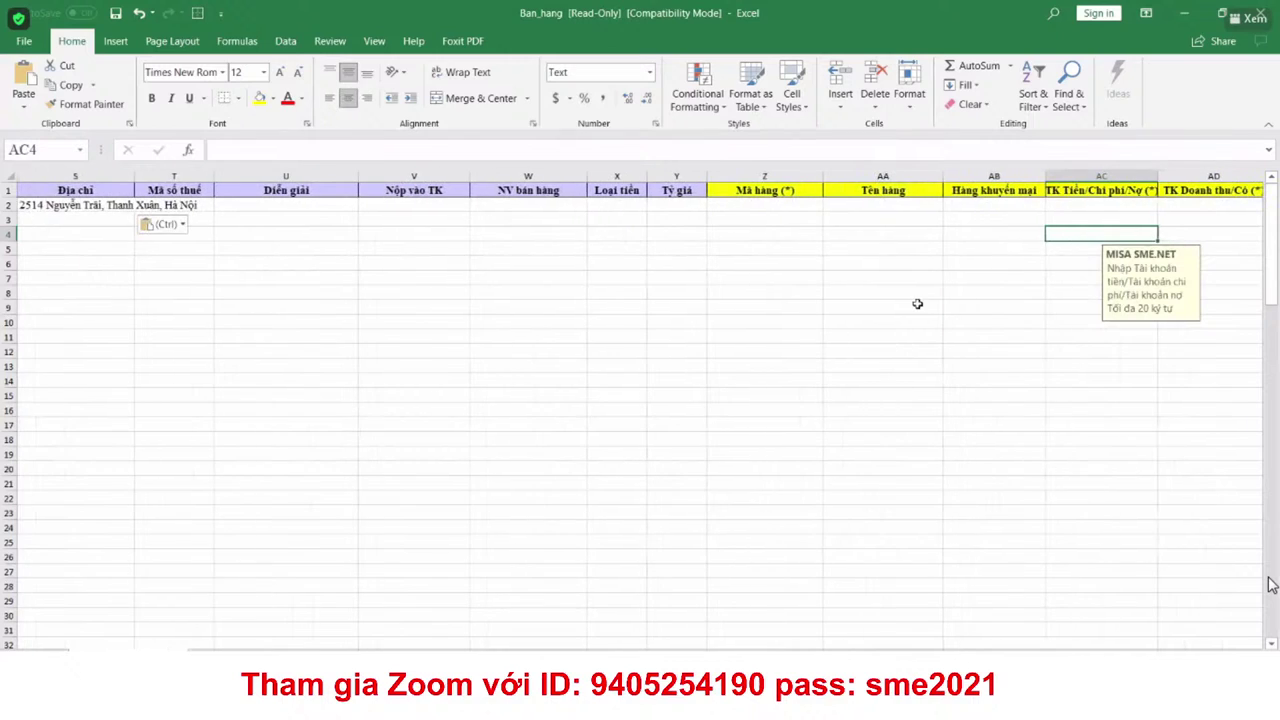
Step: Enter GC as Mã hàng and gia công as Tên hàng in row 2 of Ban_hang
click(759, 203)
text(G)
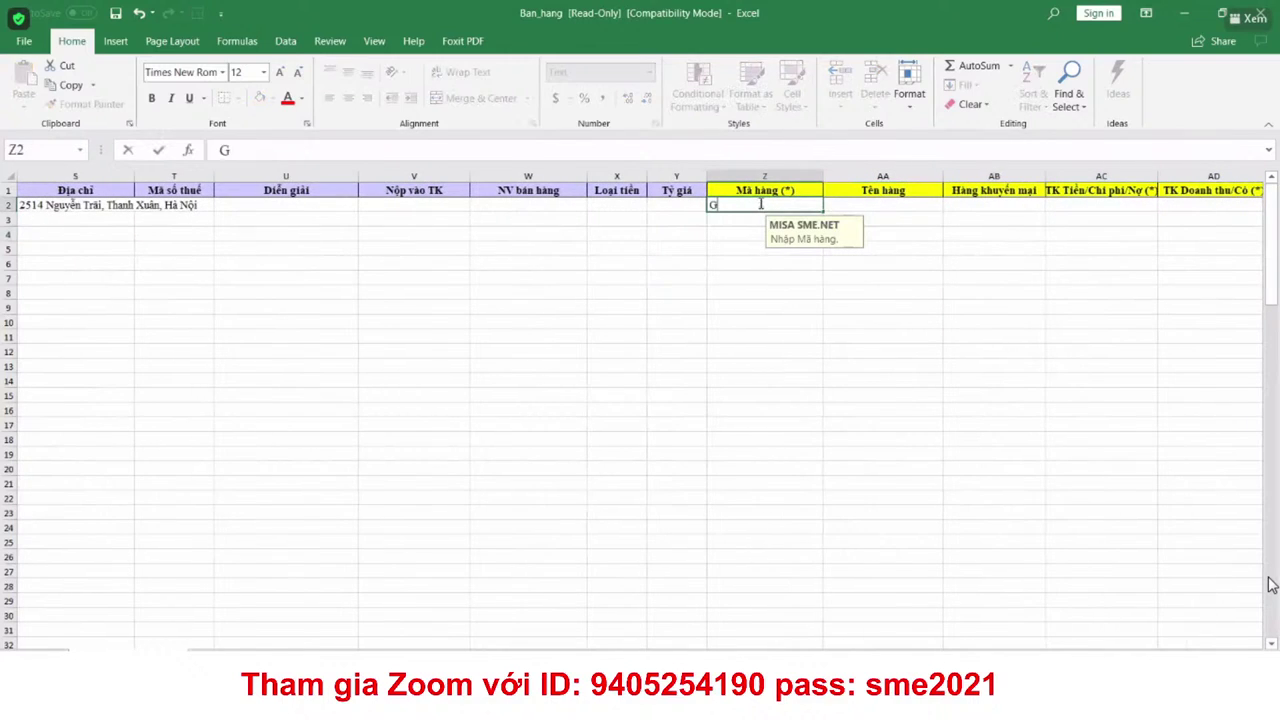
click(860, 205)
text(gia công)
click(1057, 265)
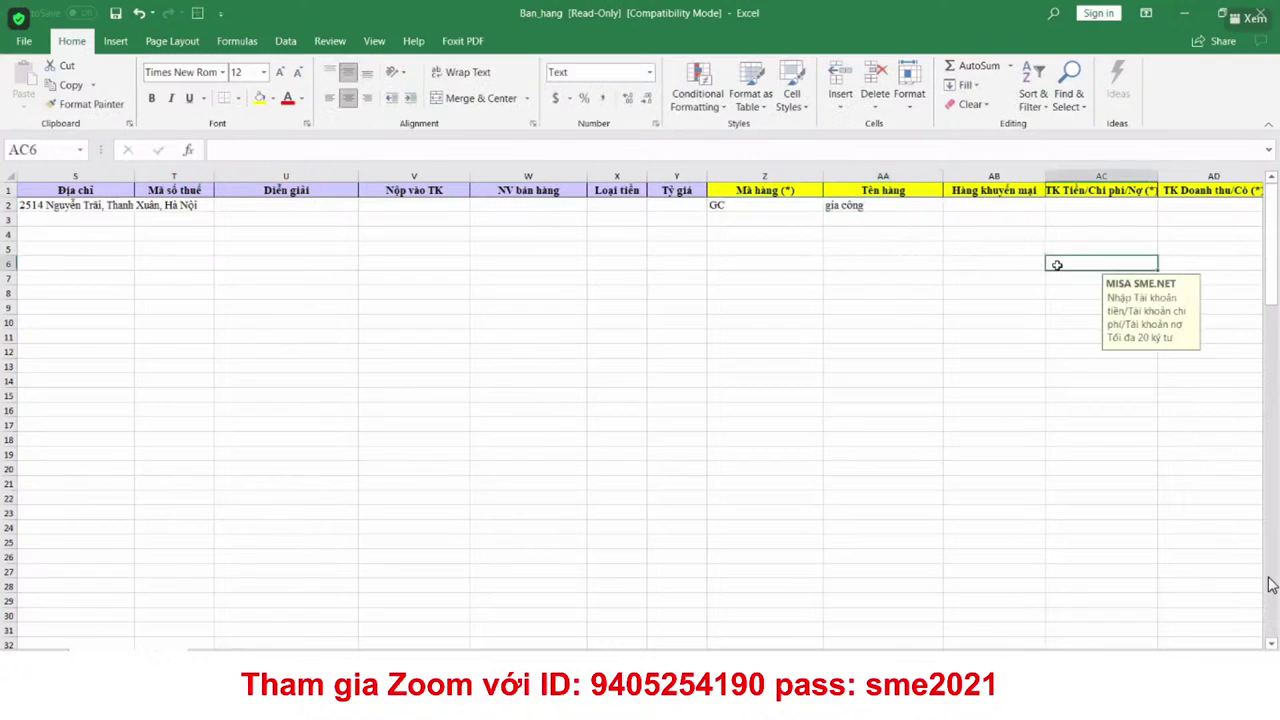
Step: Enter 1111 as TK Tiền/Chi phí/Nợ and 5113 as TK Doanh thu/Có in row 2
key(Right)
key(Right)
click(943, 204)
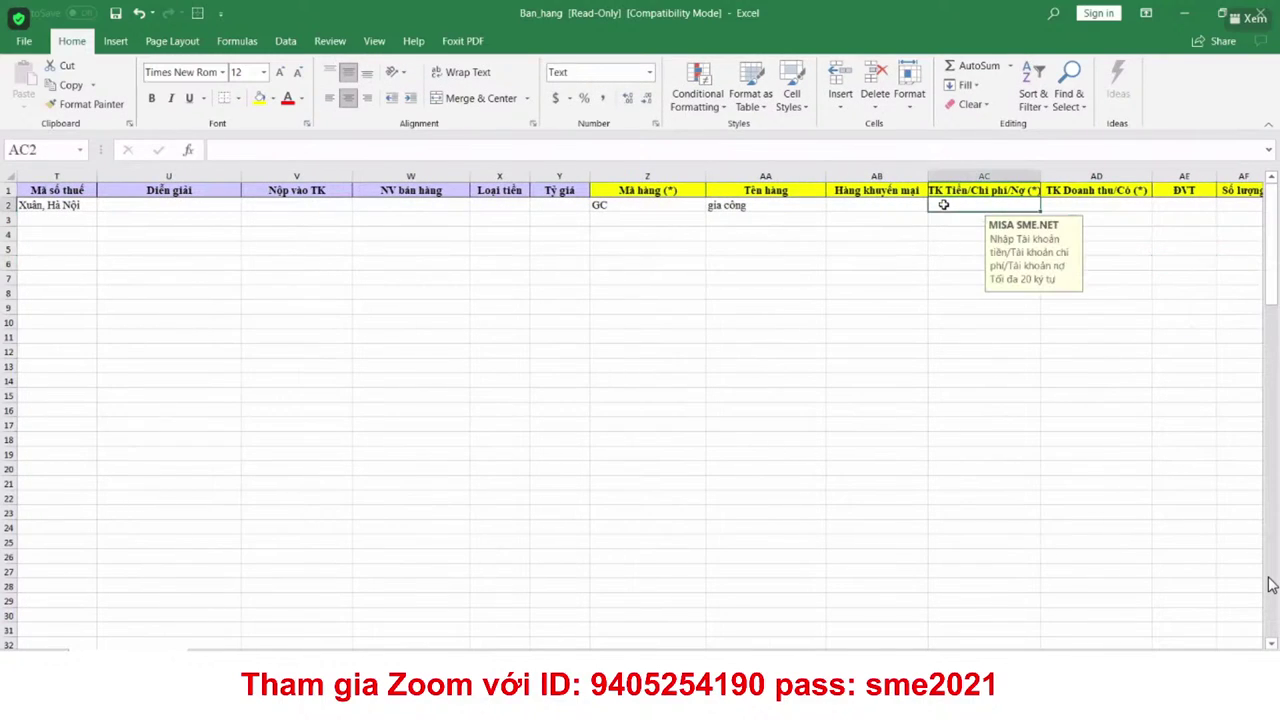
text(1111)
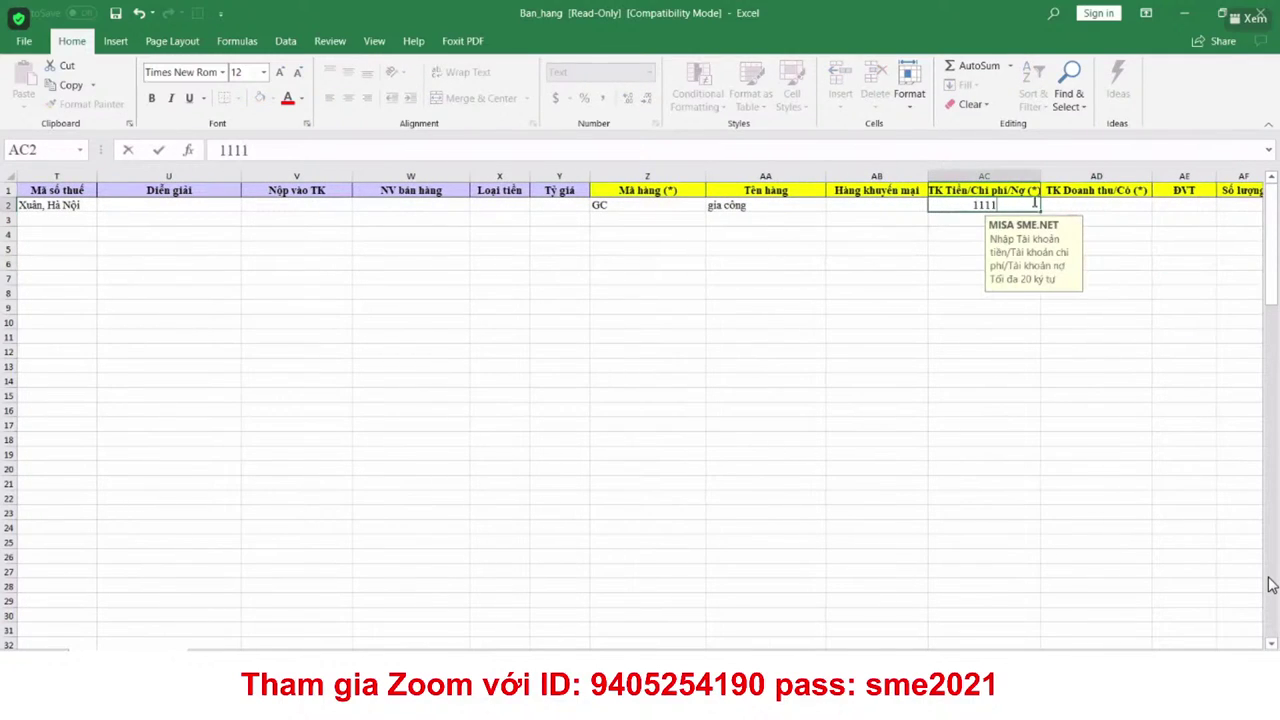
click(1063, 202)
text(5113)
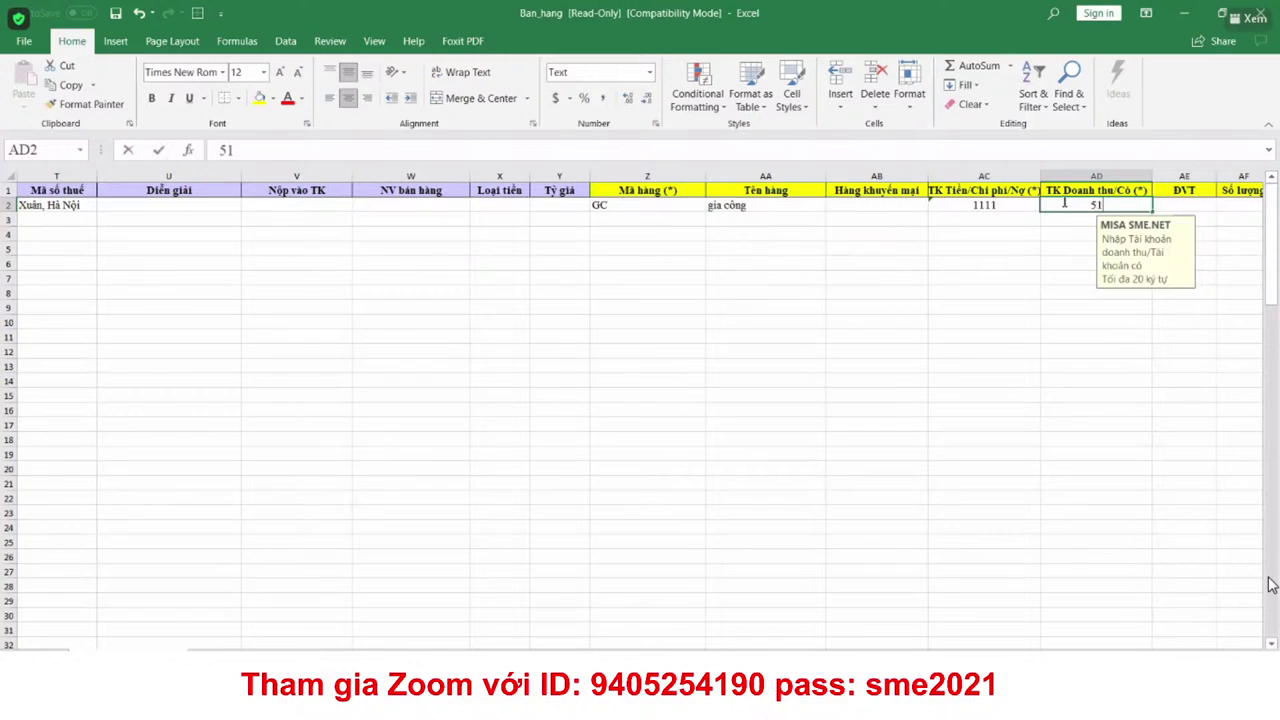
Step: Enter 100000 as Đơn giá in row 2 of the sales template
click(1224, 203)
click(1224, 203)
click(1224, 203)
click(1224, 203)
click(1224, 203)
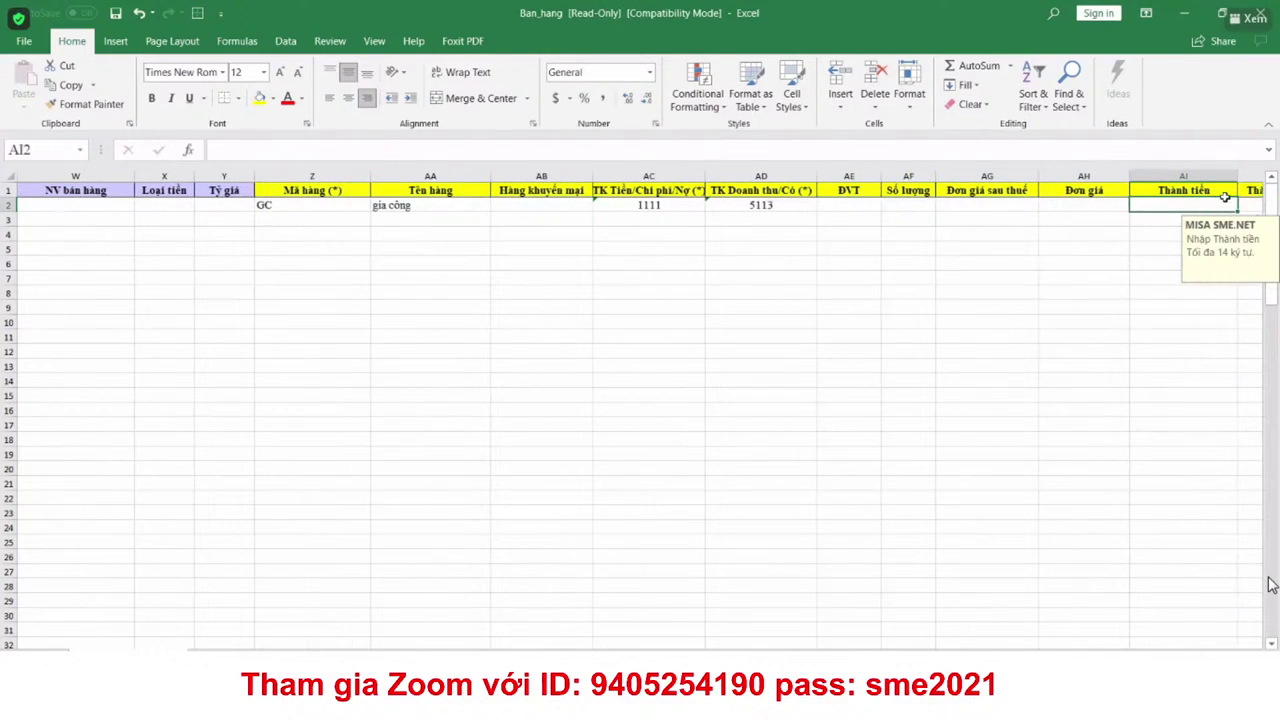
click(1095, 208)
text(100000)
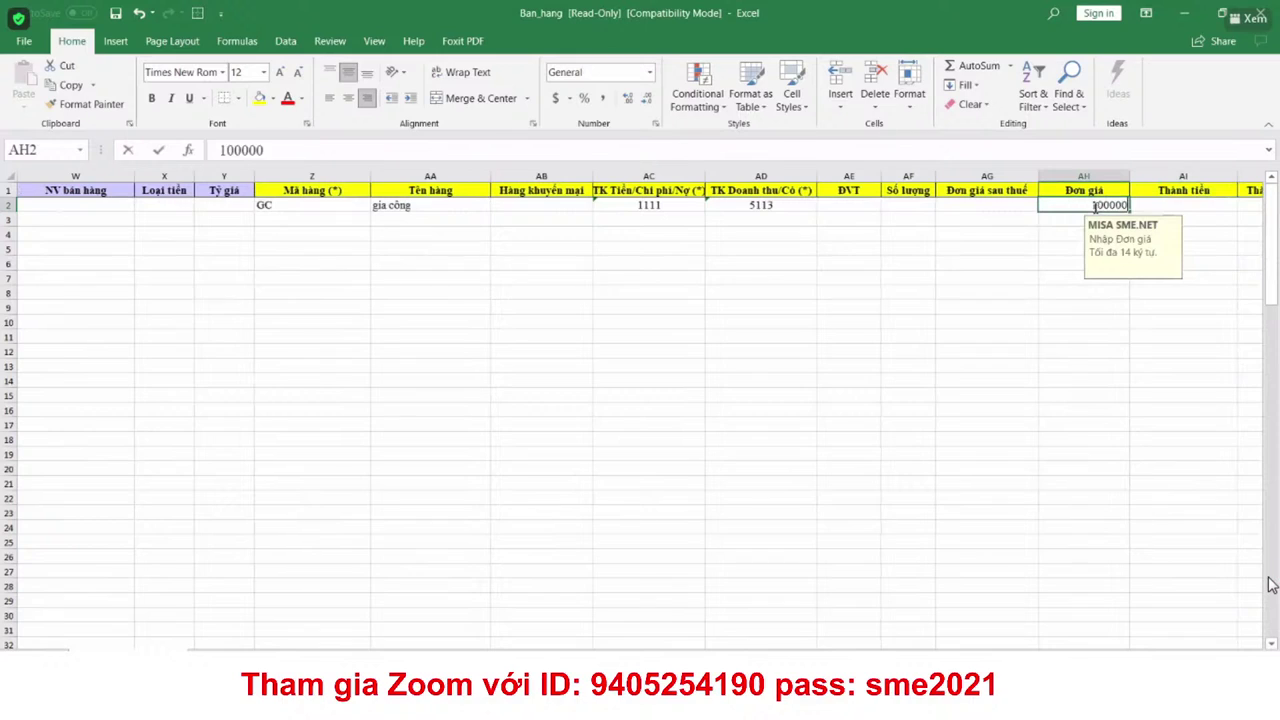
click(1003, 322)
Step: Save the read-only workbook to the Desktop as Copy of Ban_hang in Excel 97-2003 format
click(115, 13)
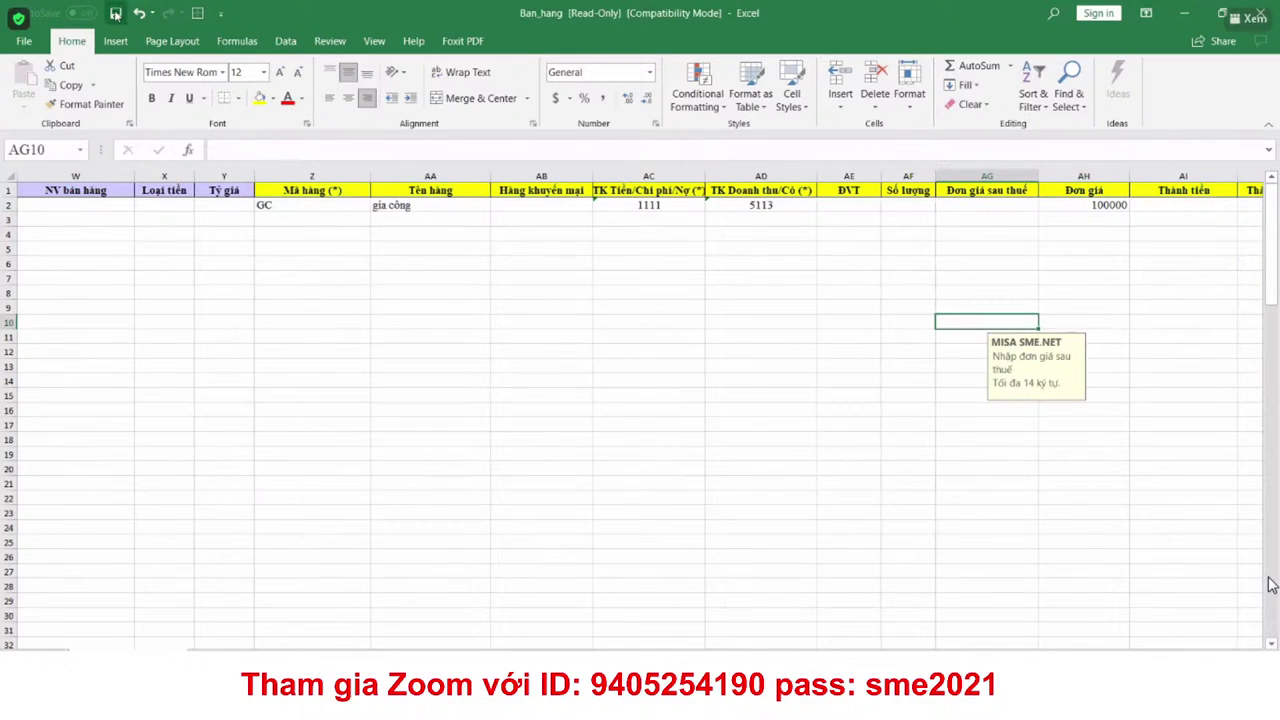
click(643, 404)
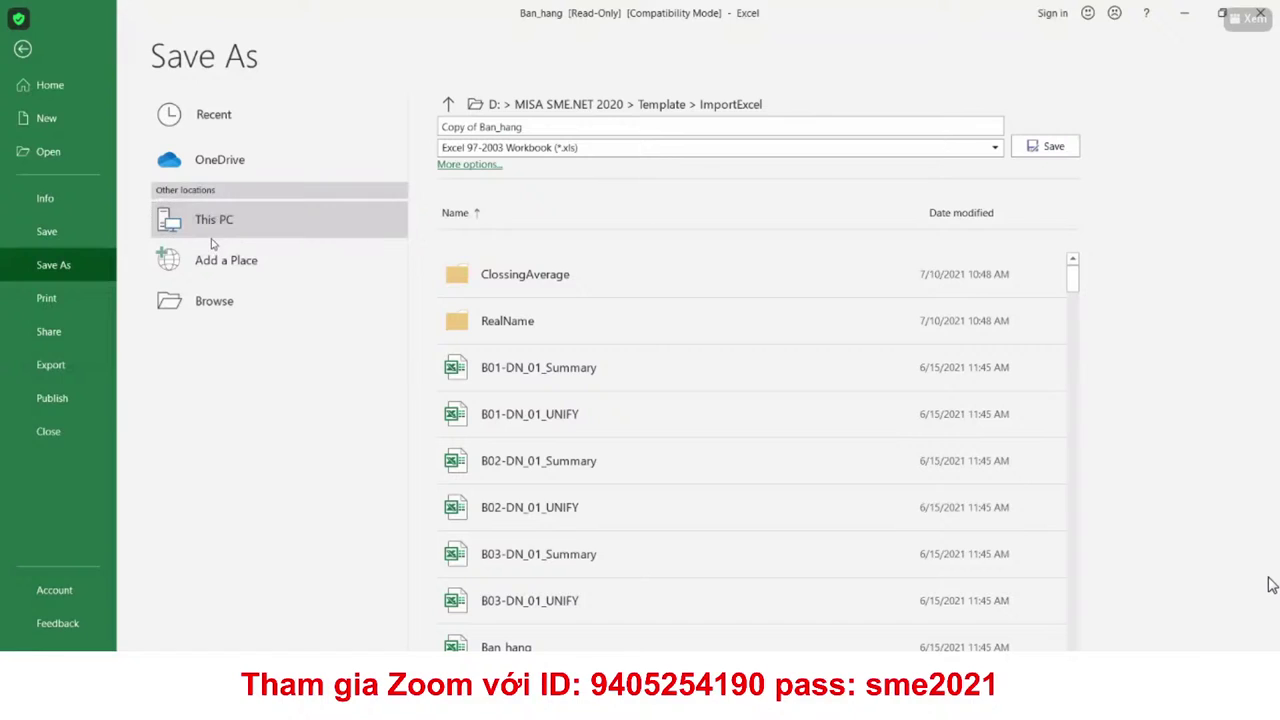
click(214, 300)
click(67, 96)
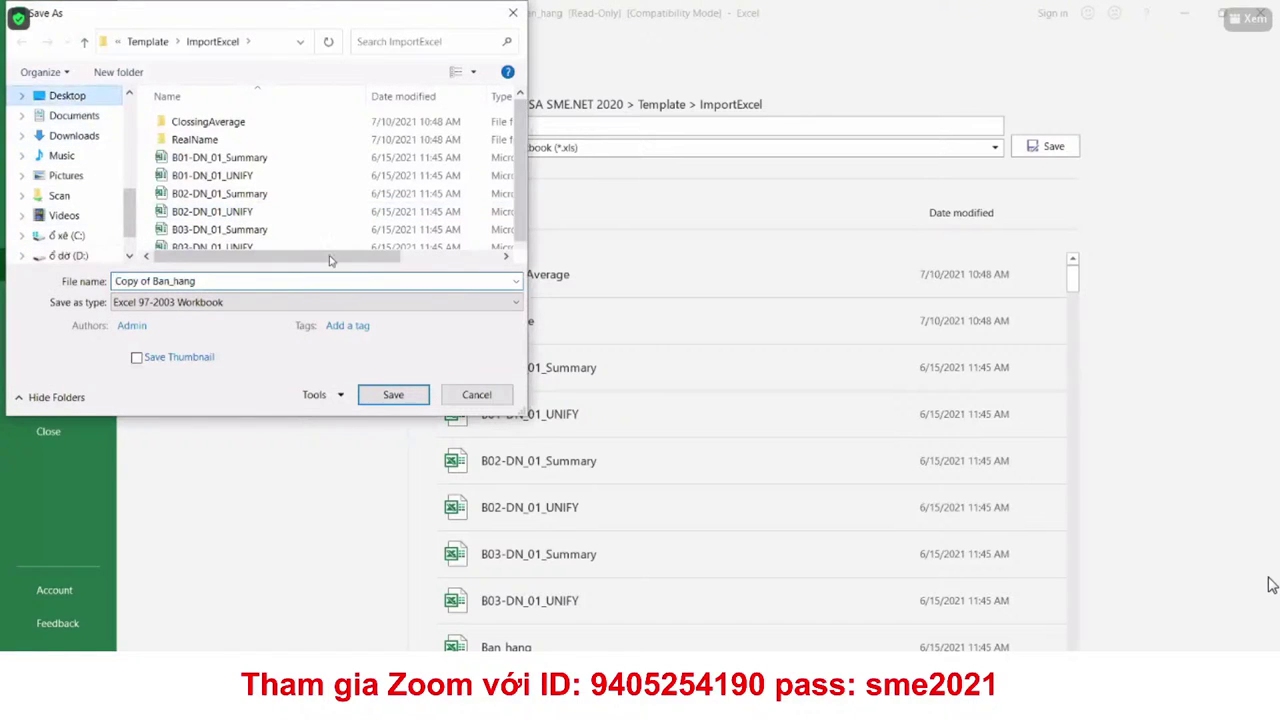
click(396, 395)
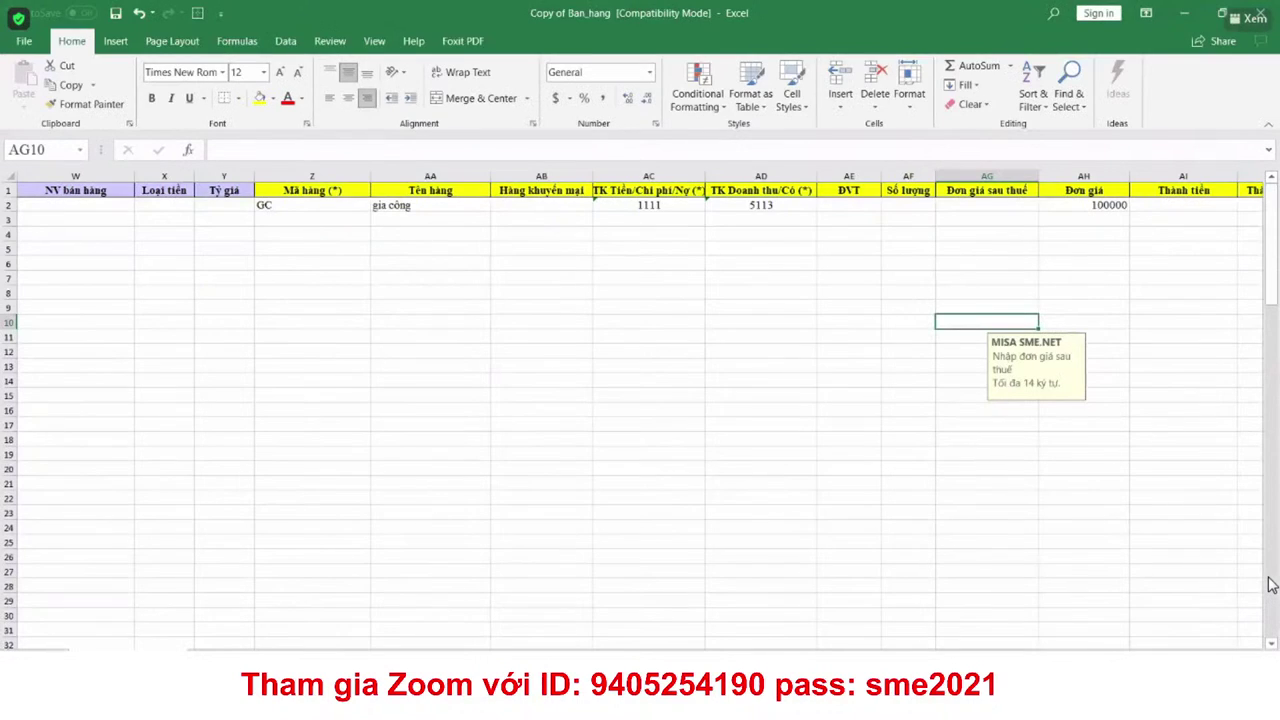
Step: Switch to MISA SME and choose Copy of Ban_hang from the Desktop as the source file for the Bán hàng import
click(424, 647)
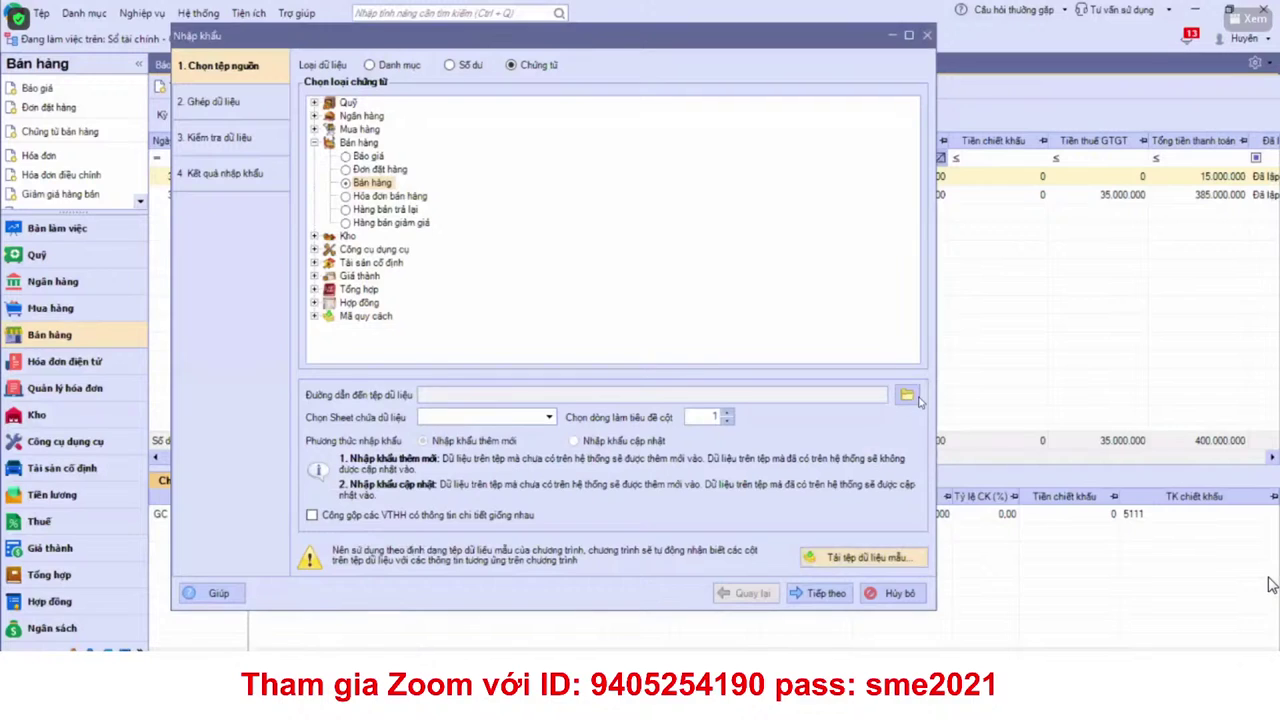
click(906, 394)
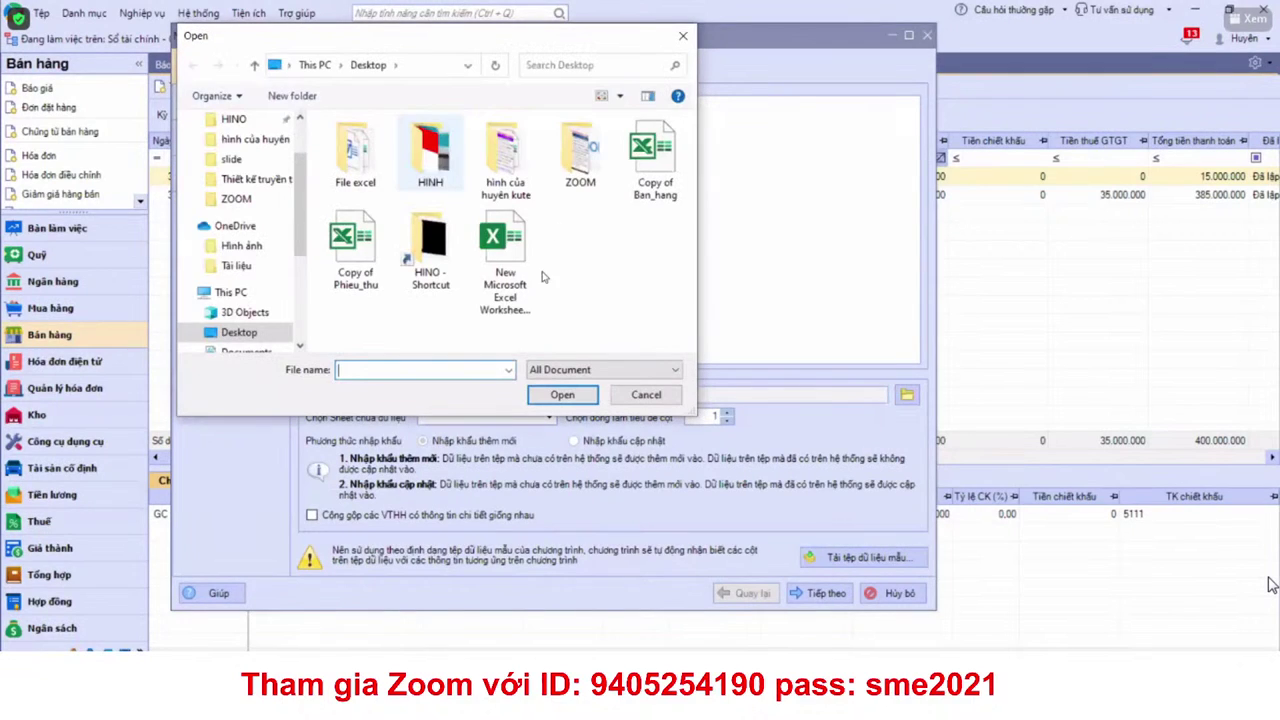
click(650, 160)
double_click(643, 170)
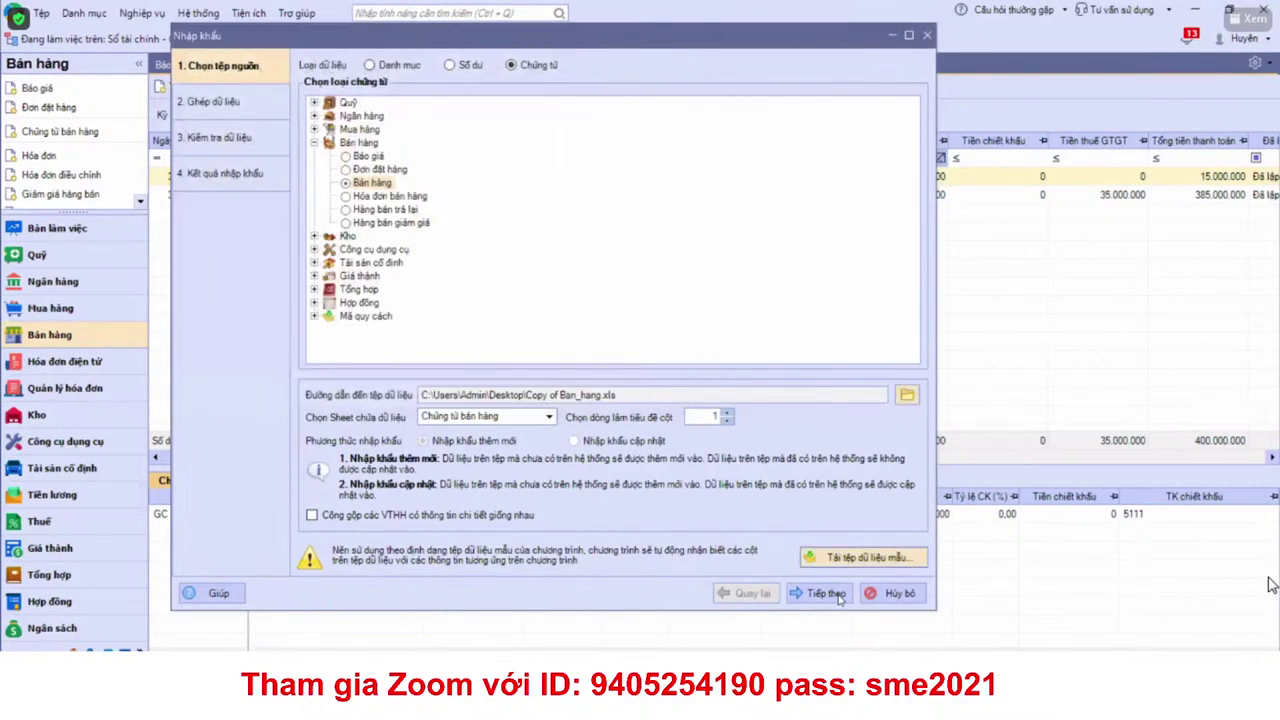
Step: Accept the column mapping, run the import through to the results, and close the import wizard
click(838, 594)
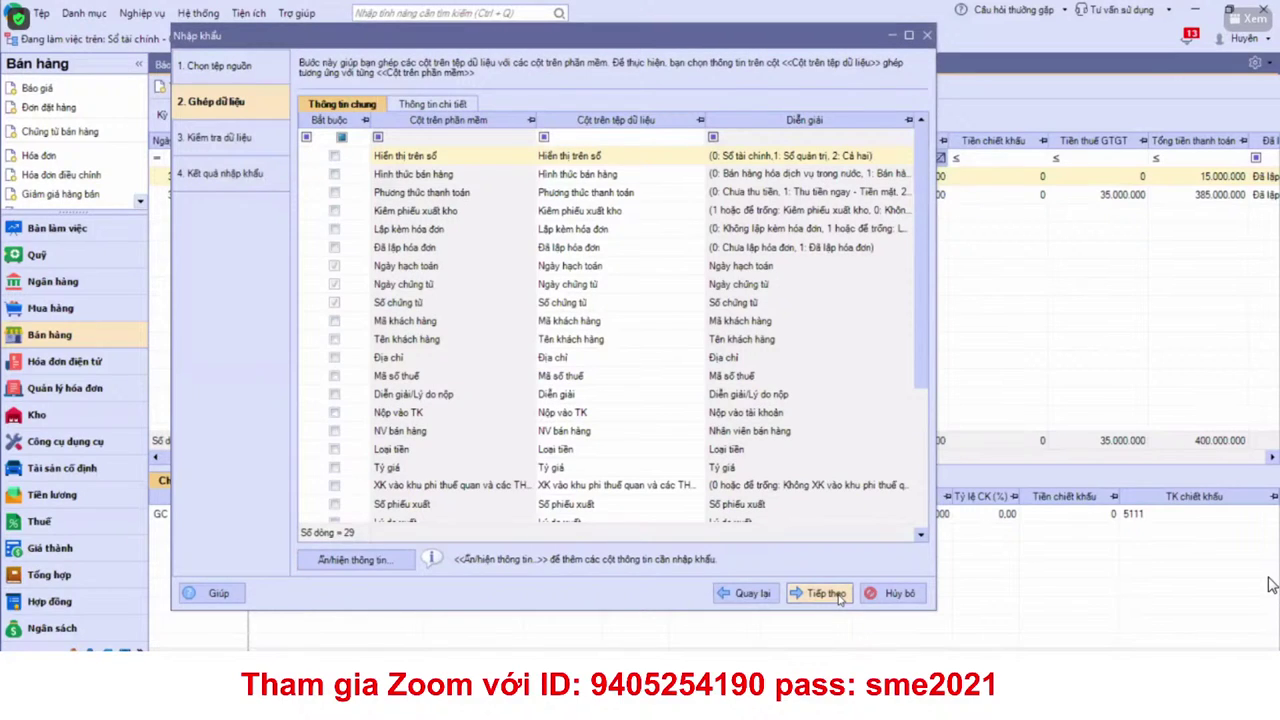
click(840, 594)
click(840, 594)
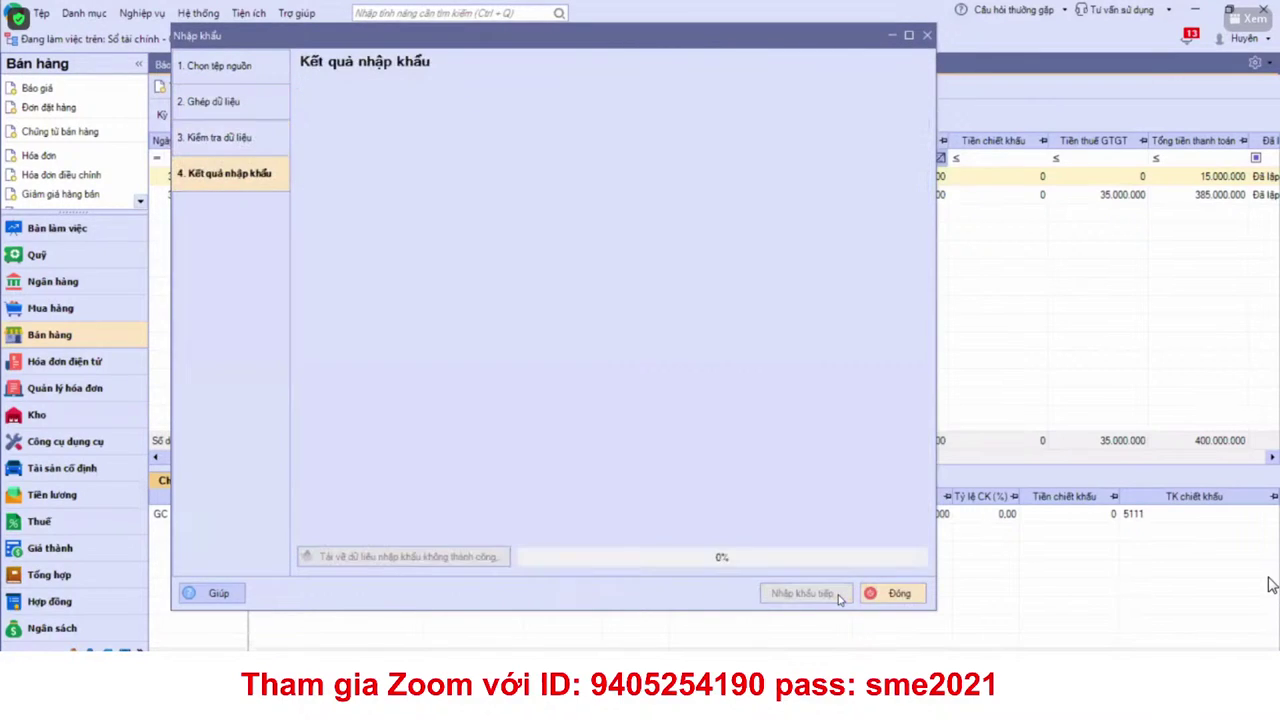
click(893, 594)
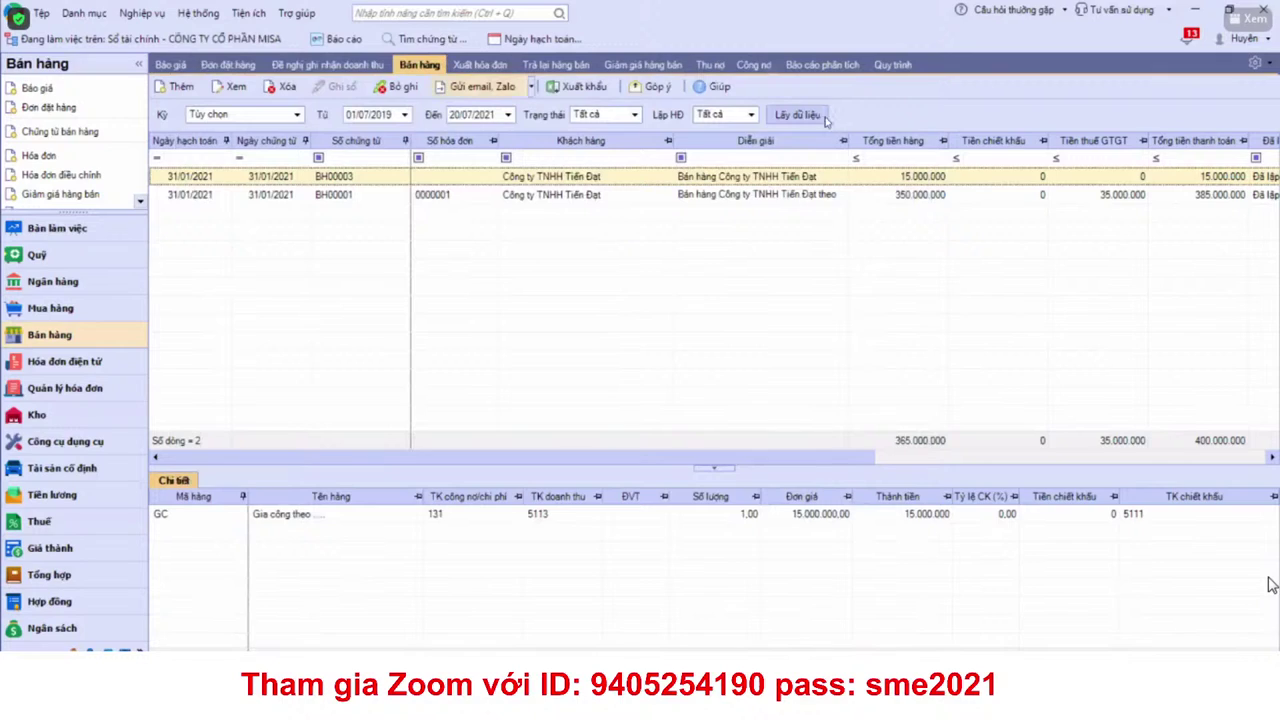
Step: Extend the sales list's end date to 20/07/2023, reload the data, and open the imported voucher PT01TEST
click(466, 117)
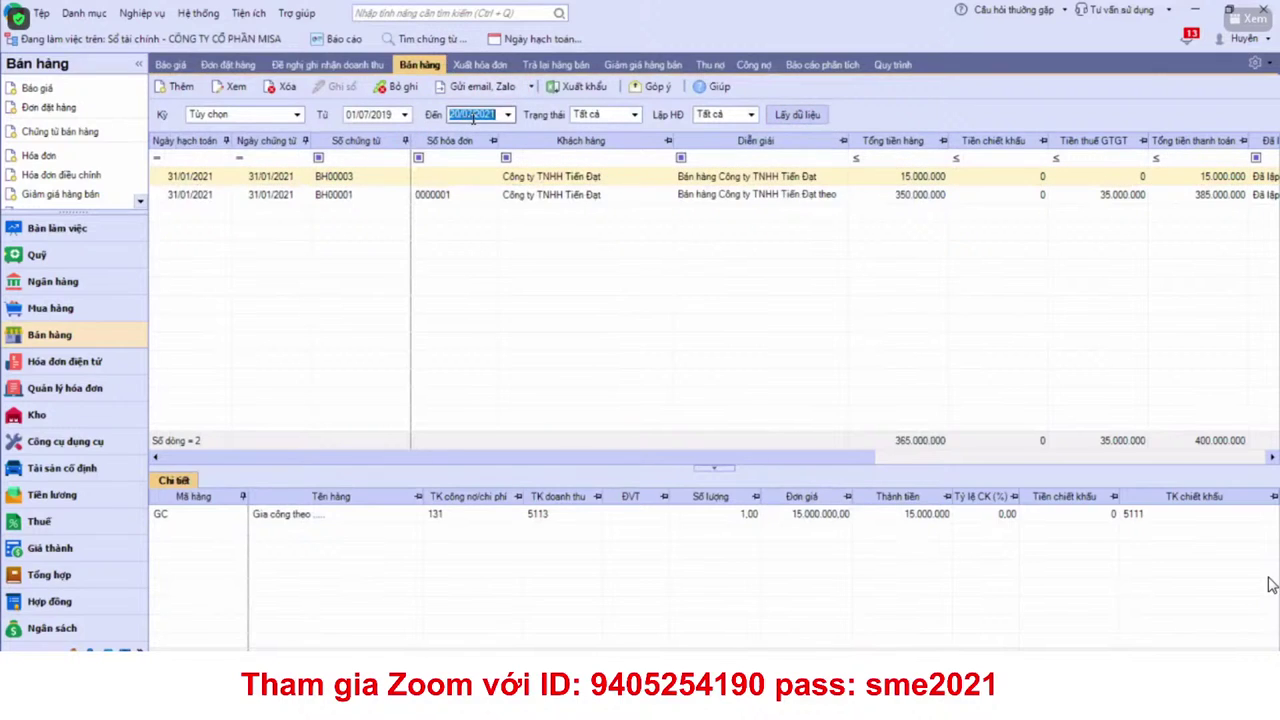
click(796, 115)
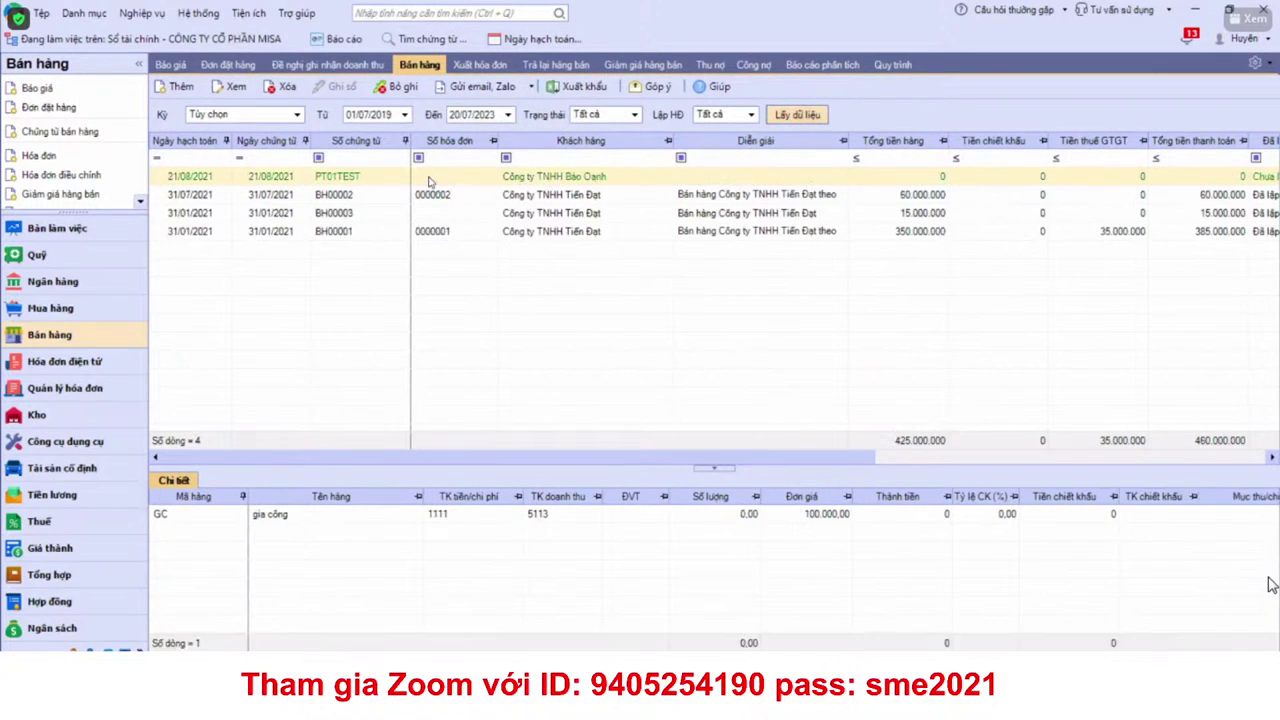
double_click(427, 182)
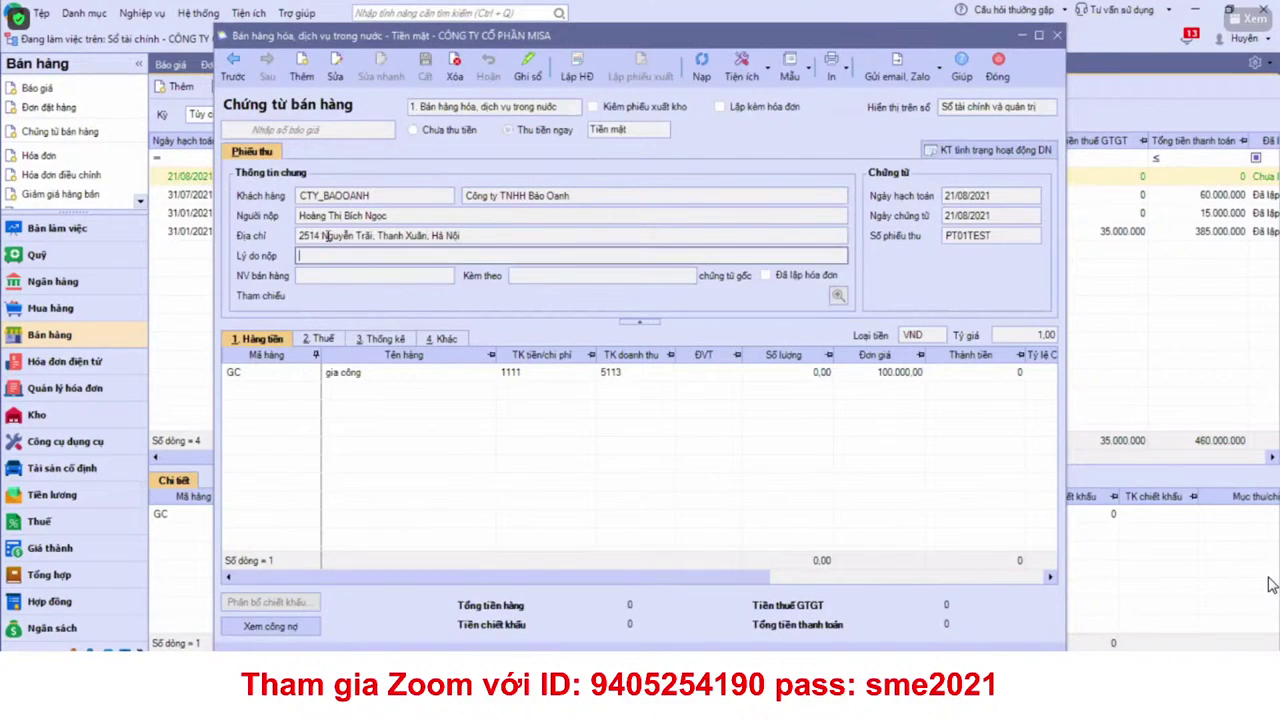
Step: Preview the 01-TT: Phiếu thu print form of the sales voucher, review it, and close the preview
click(330, 196)
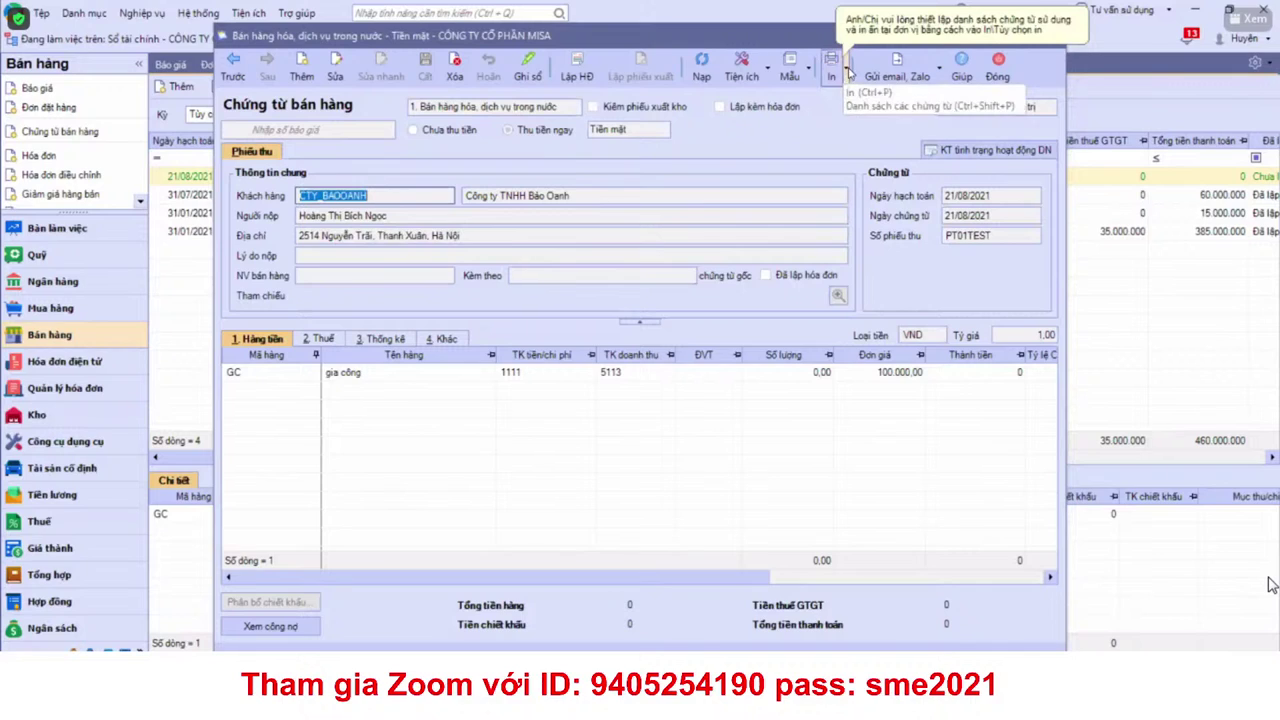
click(845, 76)
click(845, 80)
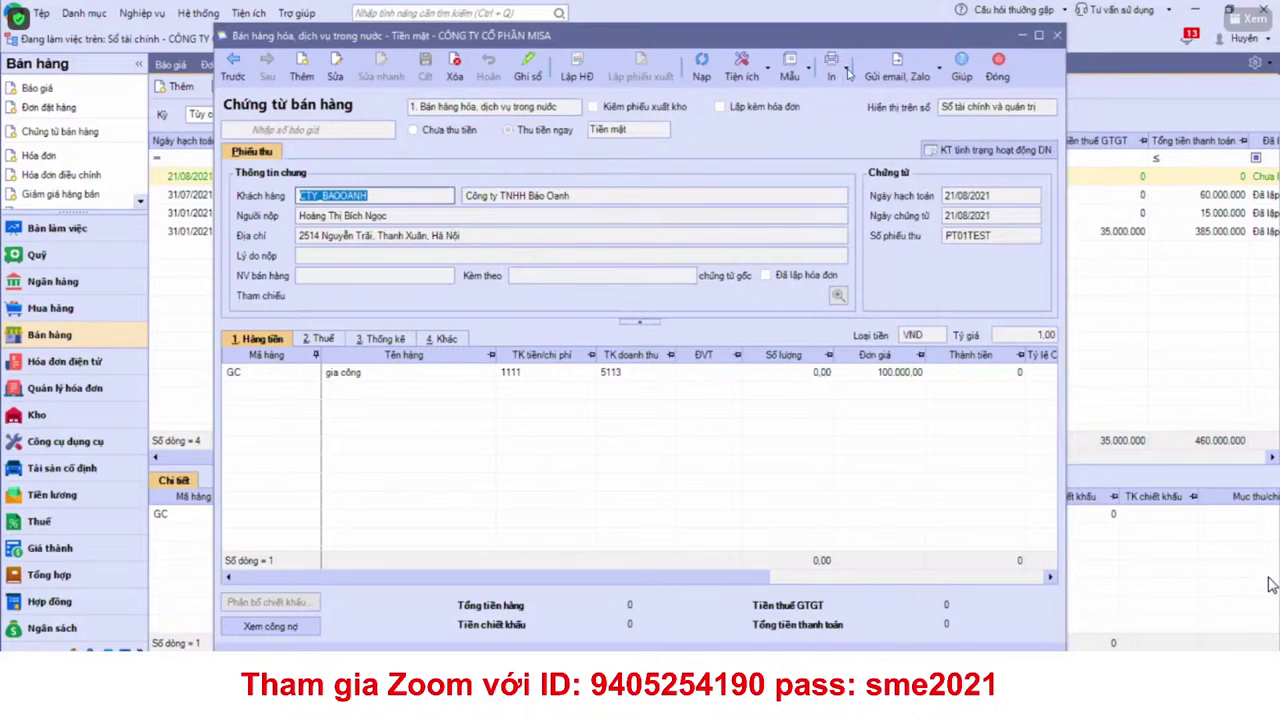
click(845, 76)
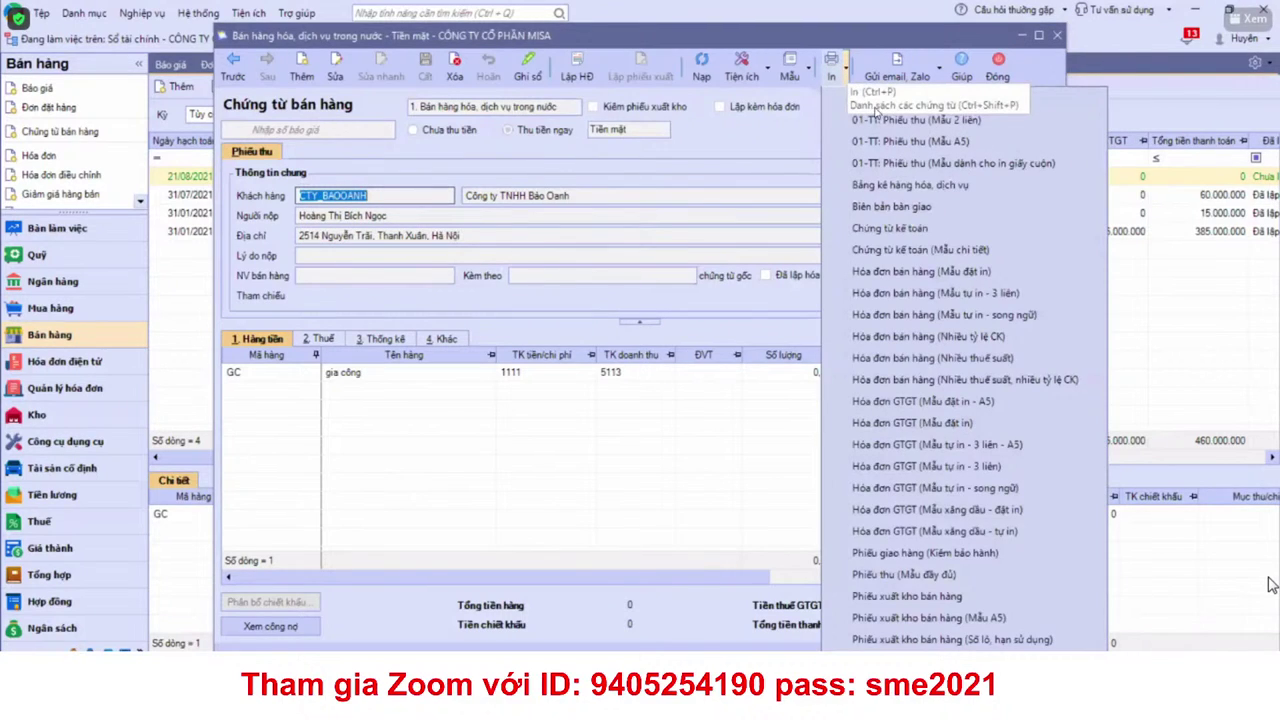
click(862, 92)
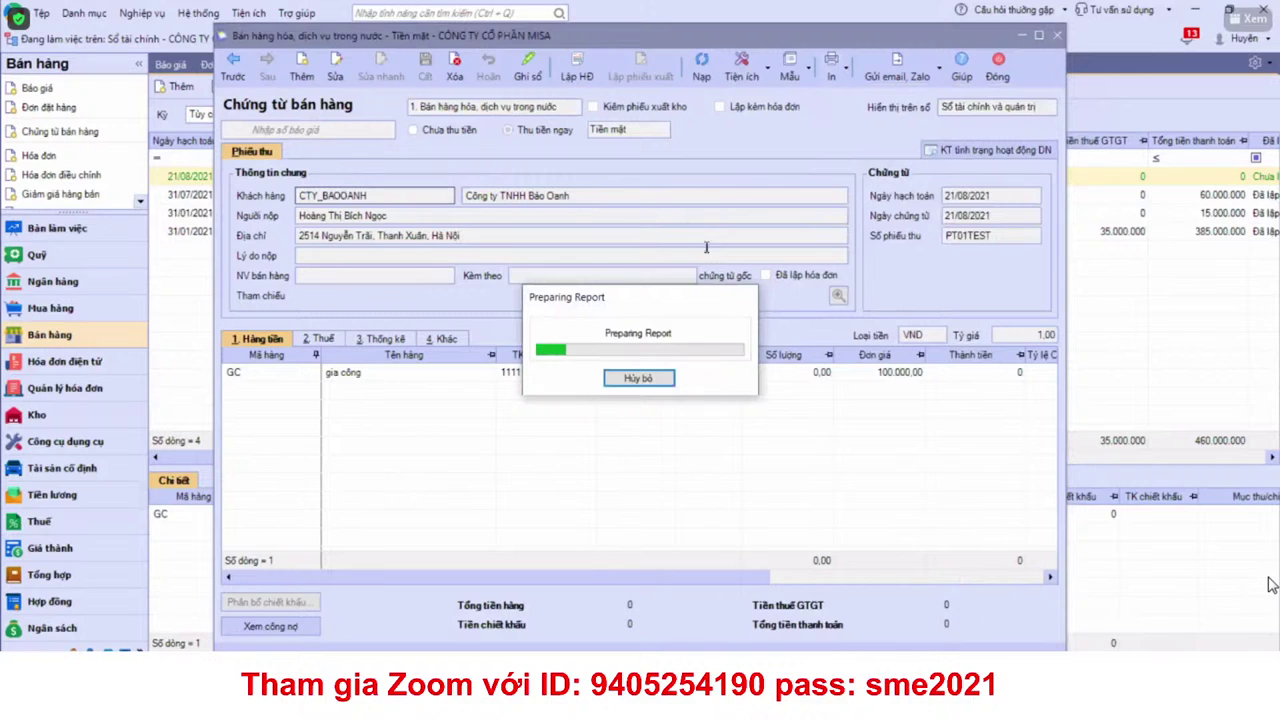
scroll(560, 288, down, 3)
scroll(548, 286, up, 3)
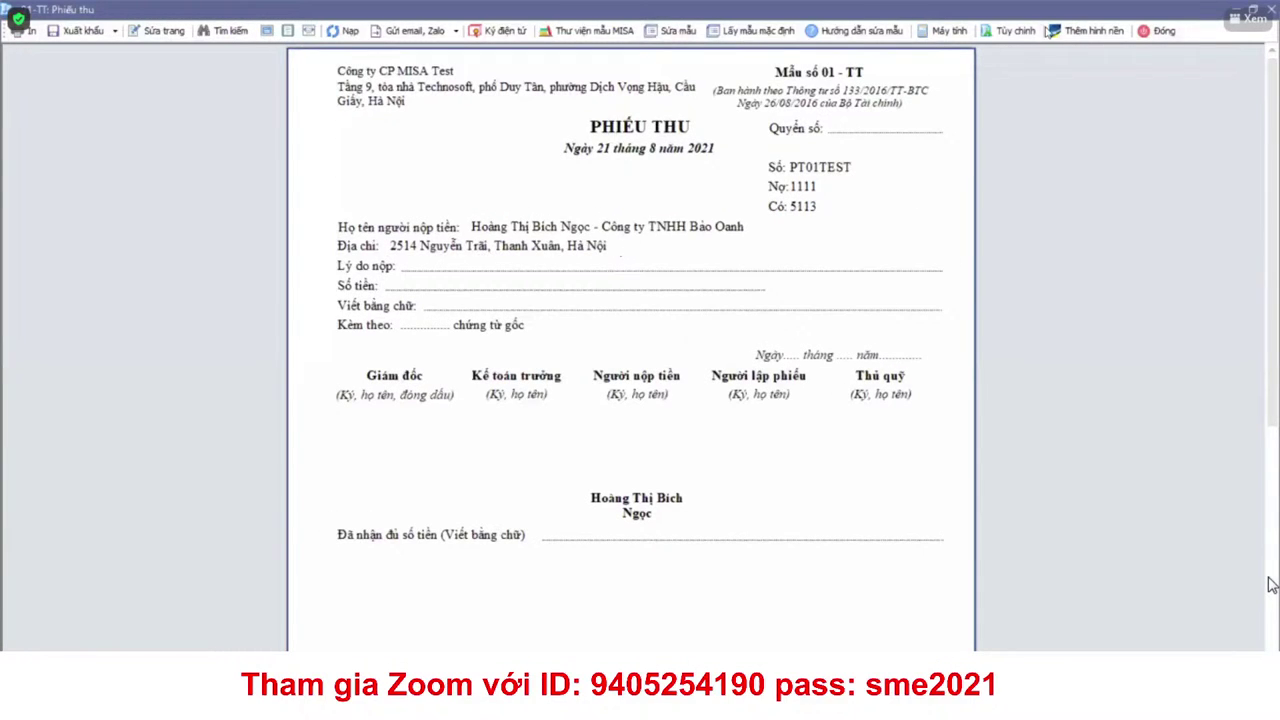
click(1160, 32)
Step: Check the payer, address, customer code and customer name fields in the imported sales voucher
click(350, 216)
click(357, 236)
drag(300, 240, 352, 238)
click(473, 216)
click(398, 194)
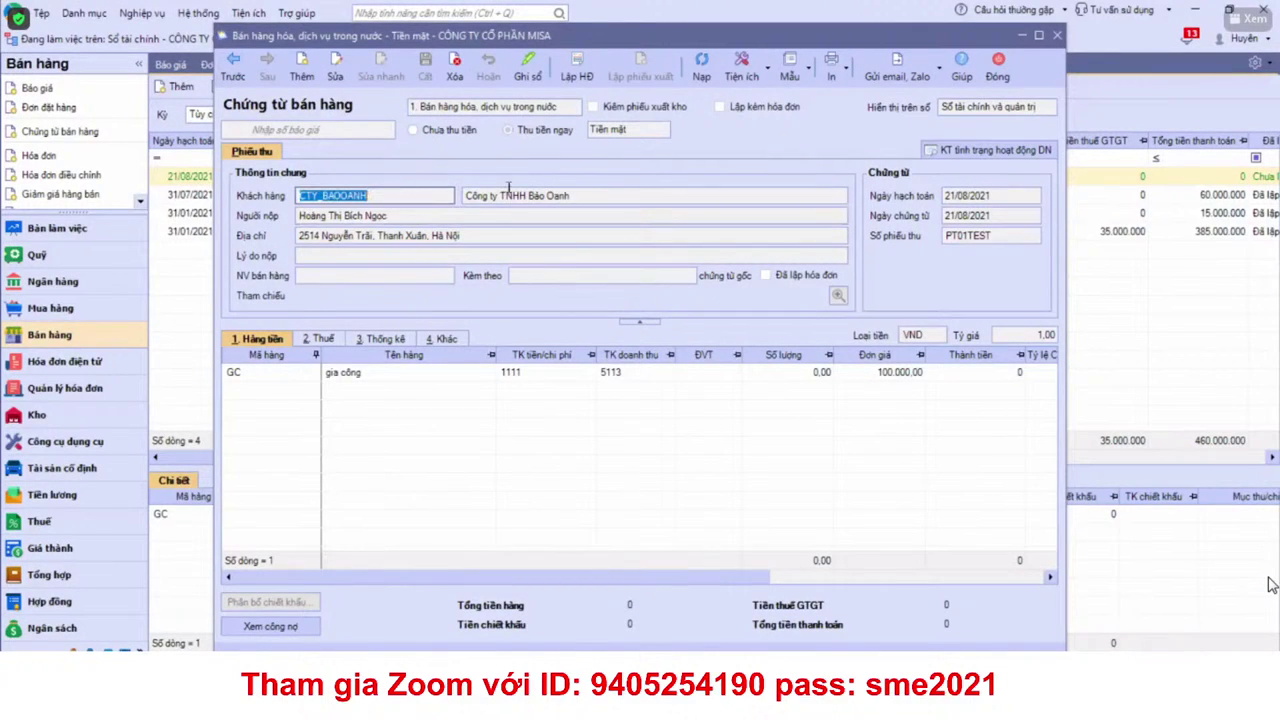
click(532, 197)
click(389, 239)
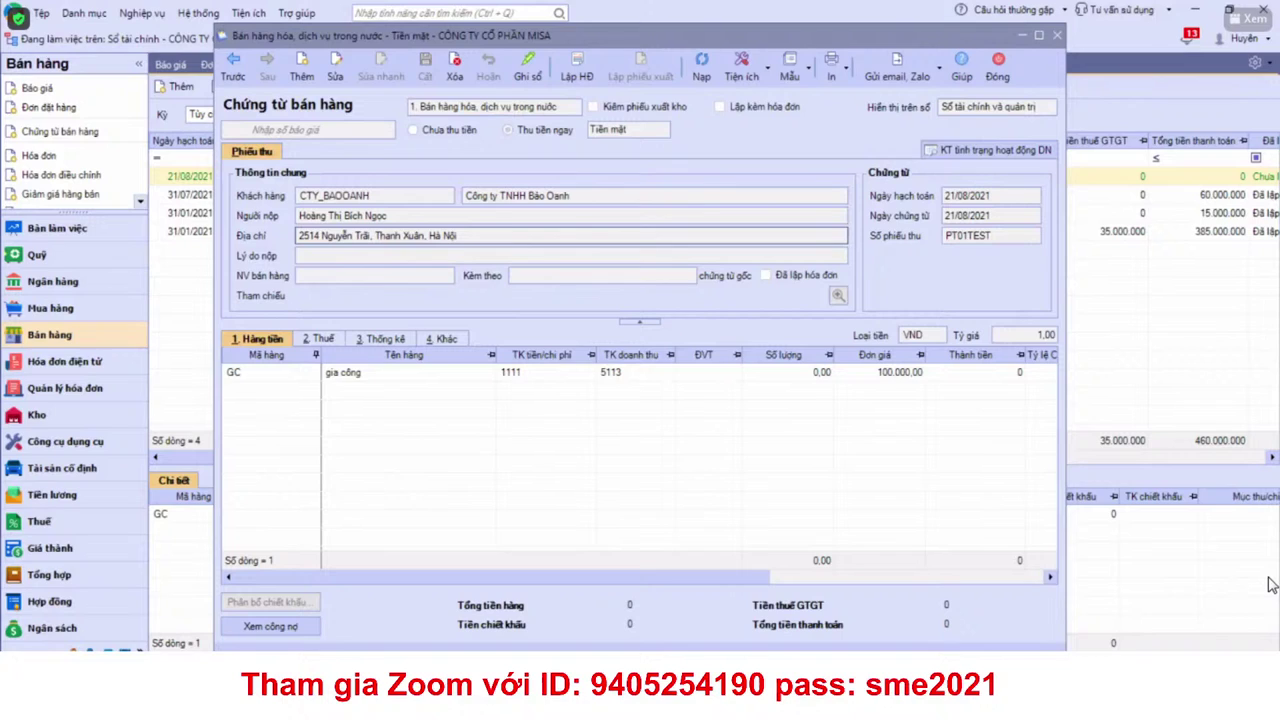
Step: Return to Copy of Ban_hang in Excel and examine the entry guidance for Phương thức thanh toán and its neighbouring columns
click(580, 628)
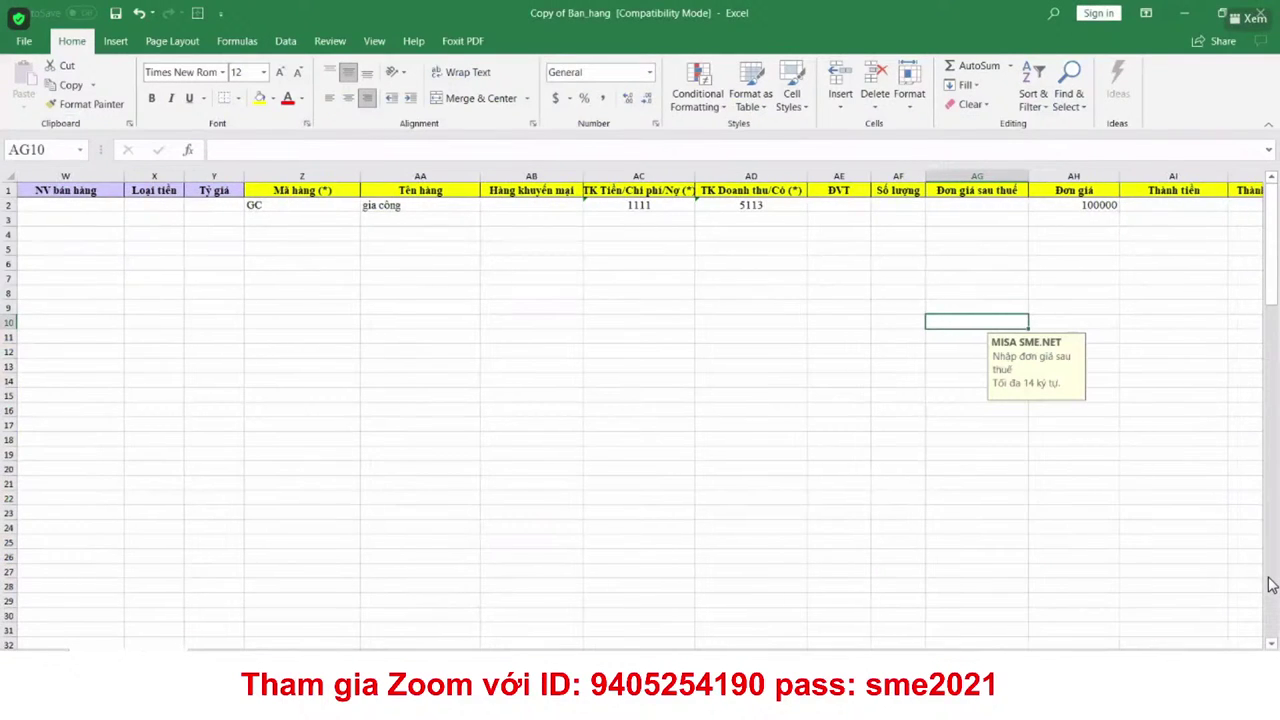
scroll(582, 563, left, 10)
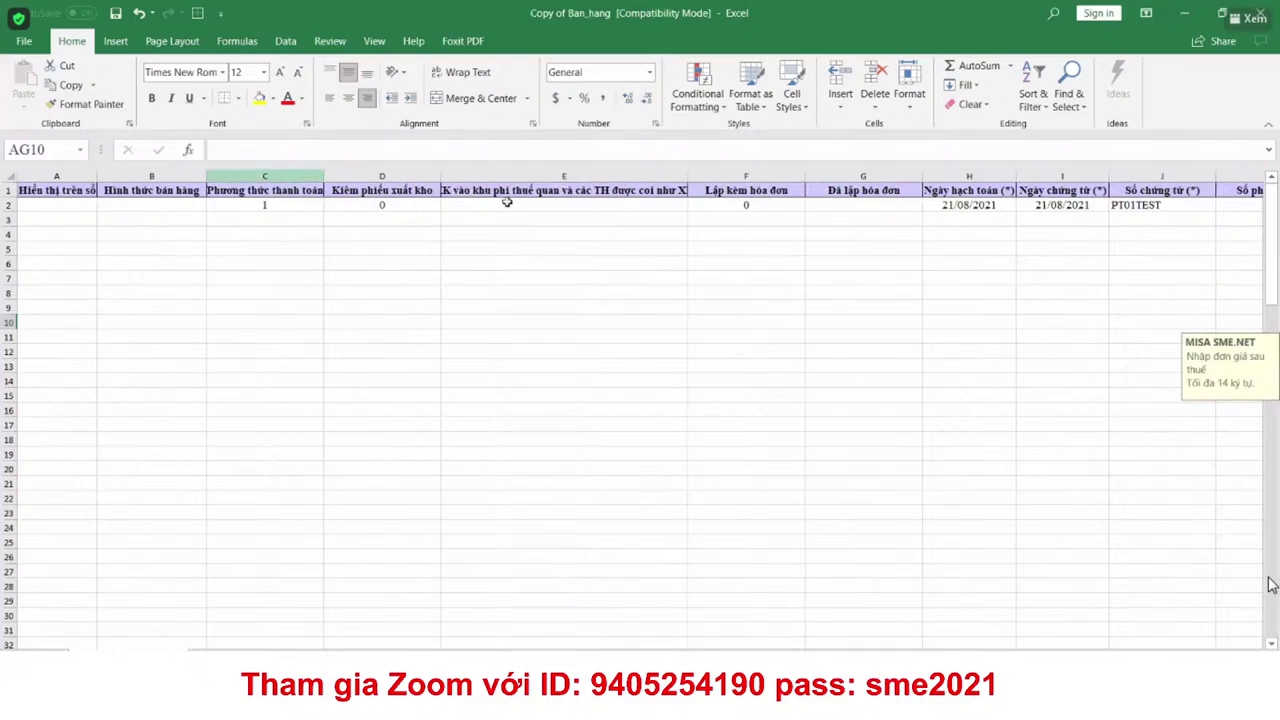
click(543, 204)
click(381, 211)
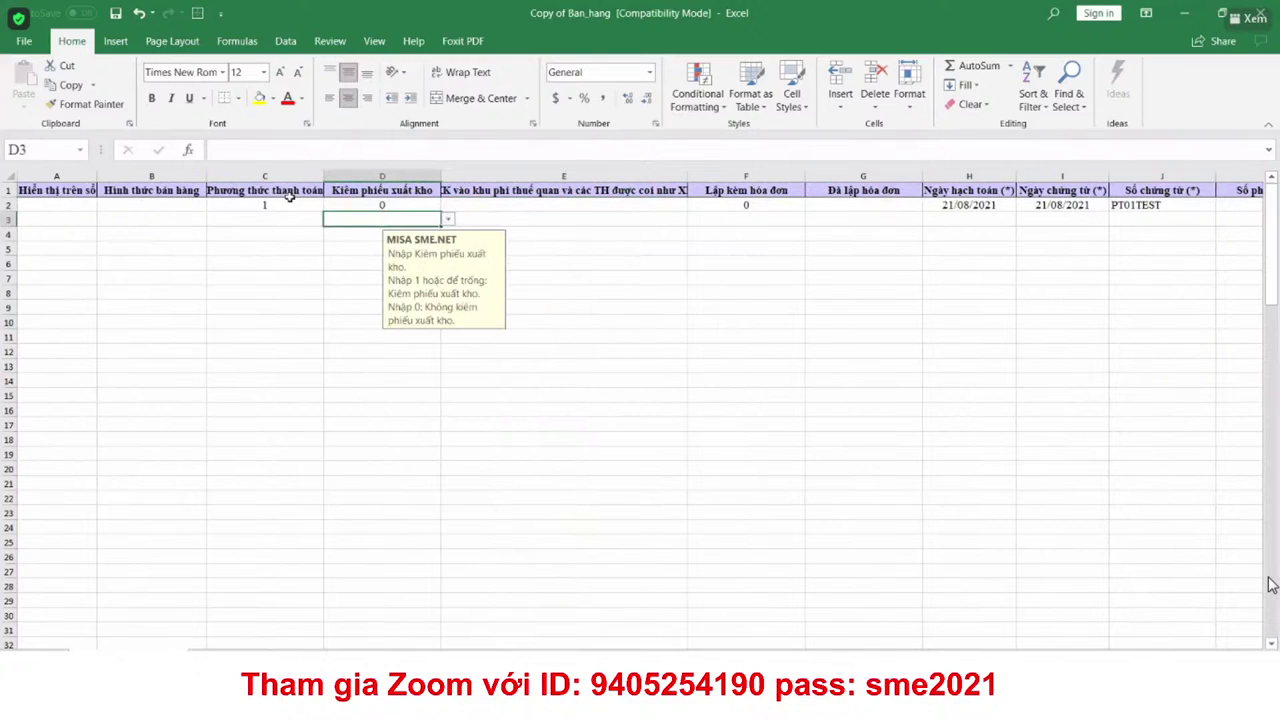
click(287, 193)
click(240, 202)
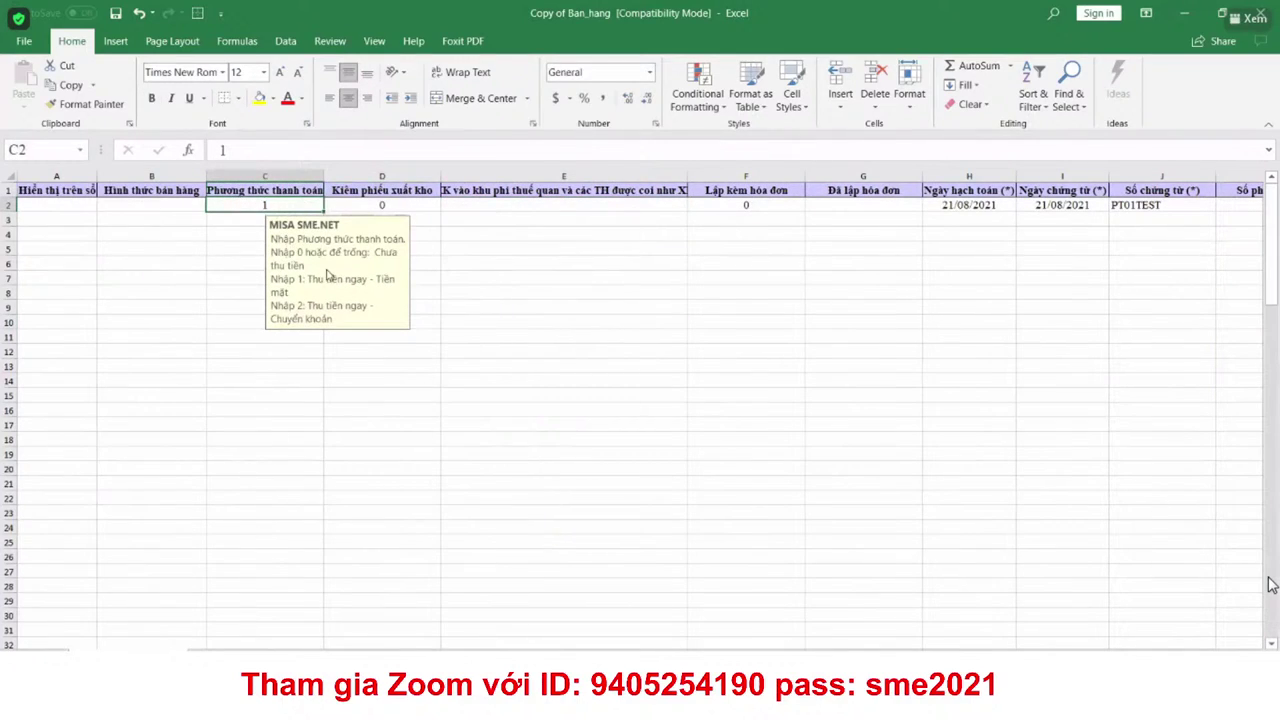
click(563, 323)
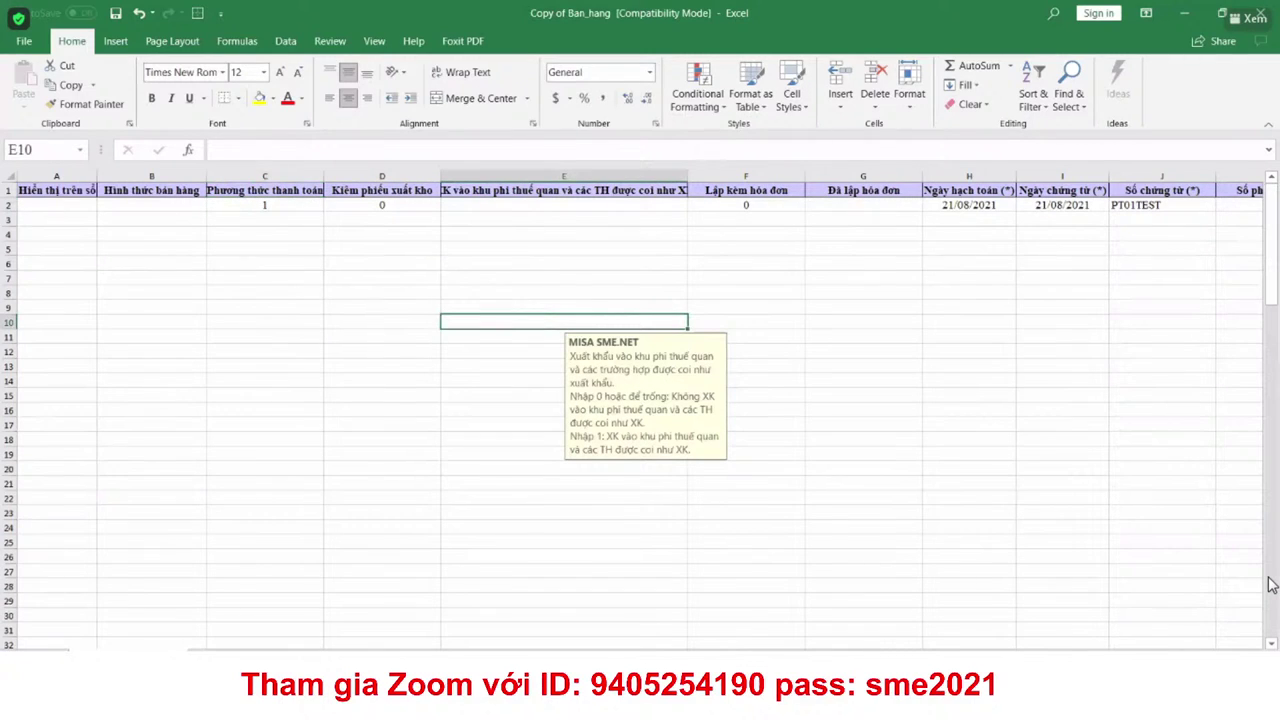
Step: Check the Tên khách hàng and Địa chỉ entries in row 2, and switch to the Google Slides presentation in the browser
scroll(1272, 585, right, 6)
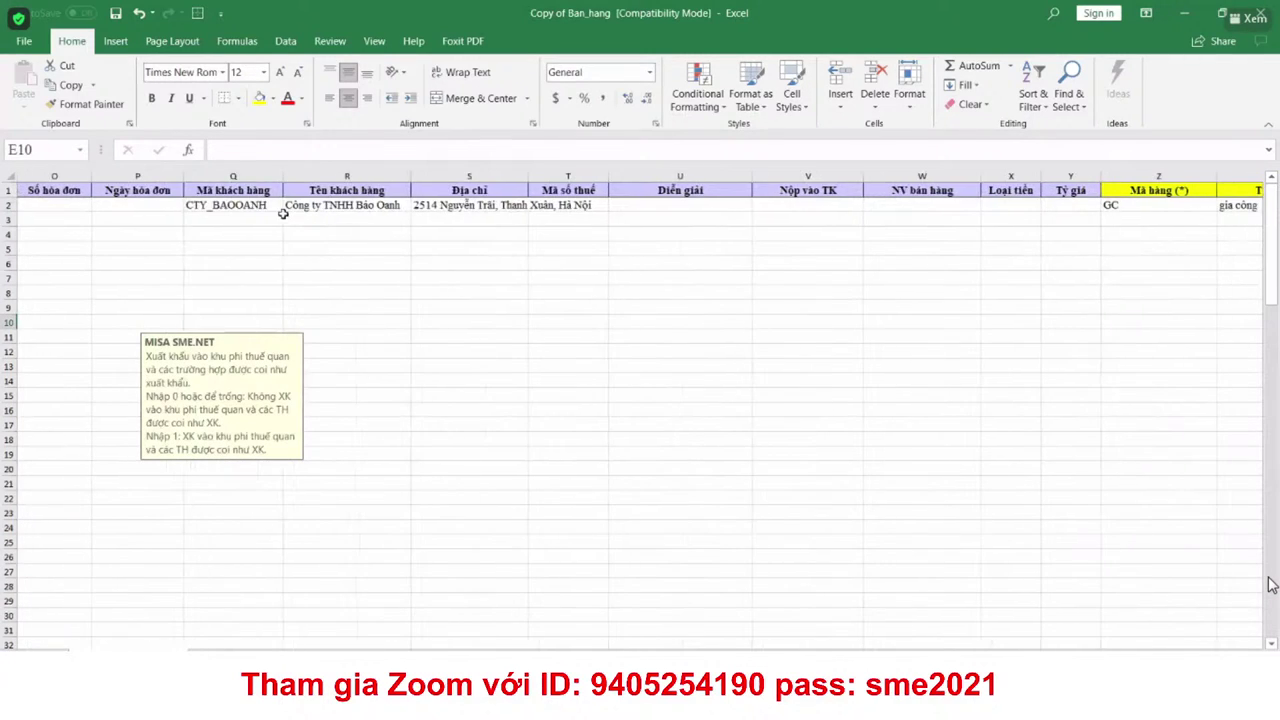
click(292, 207)
click(440, 207)
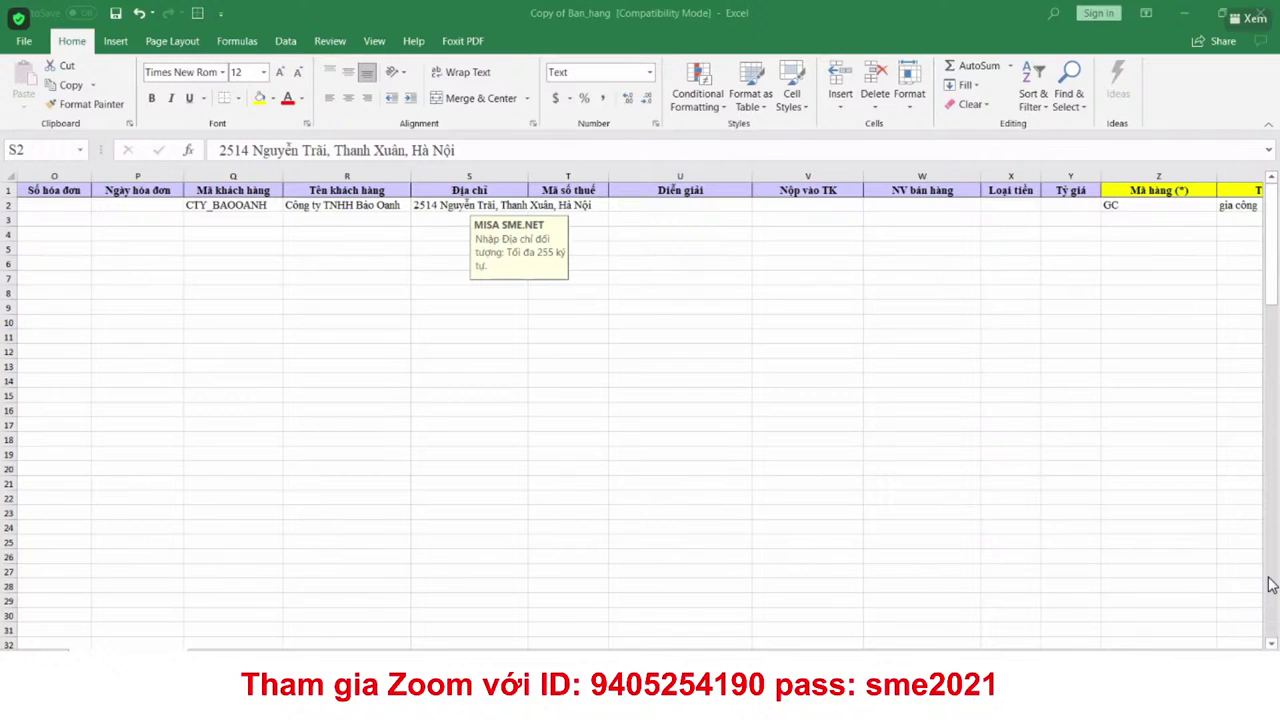
key(alt+Tab)
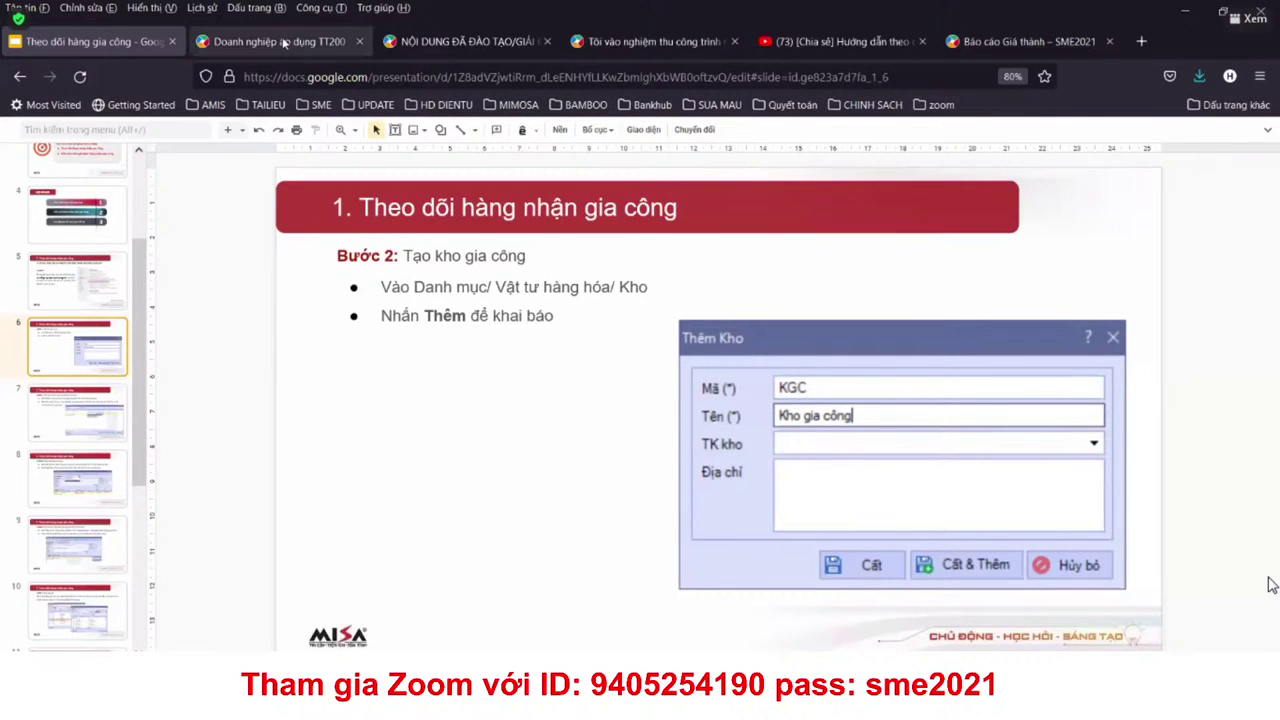
Step: Switch to the Doanh nghiệp áp dụng TT200 help article and return to its beginning to check what it covers
key(ctrl+Tab)
scroll(1271, 585, up, 20)
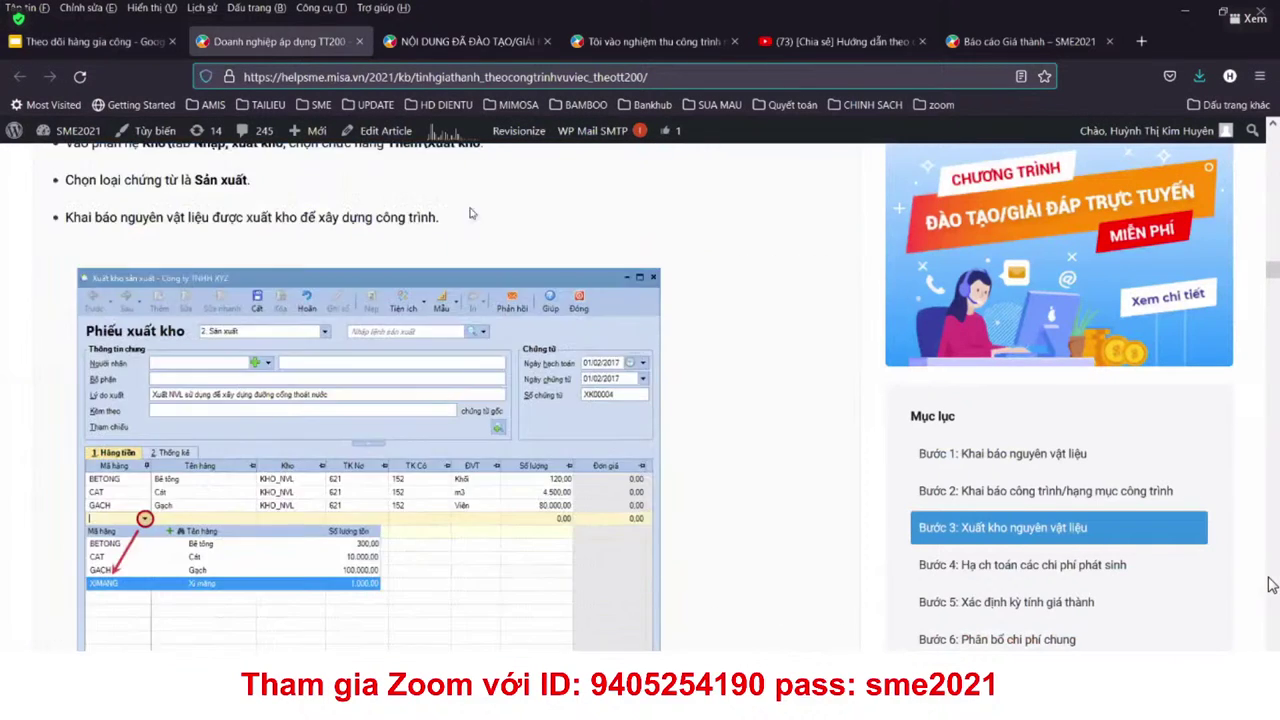
scroll(355, 222, up, 10)
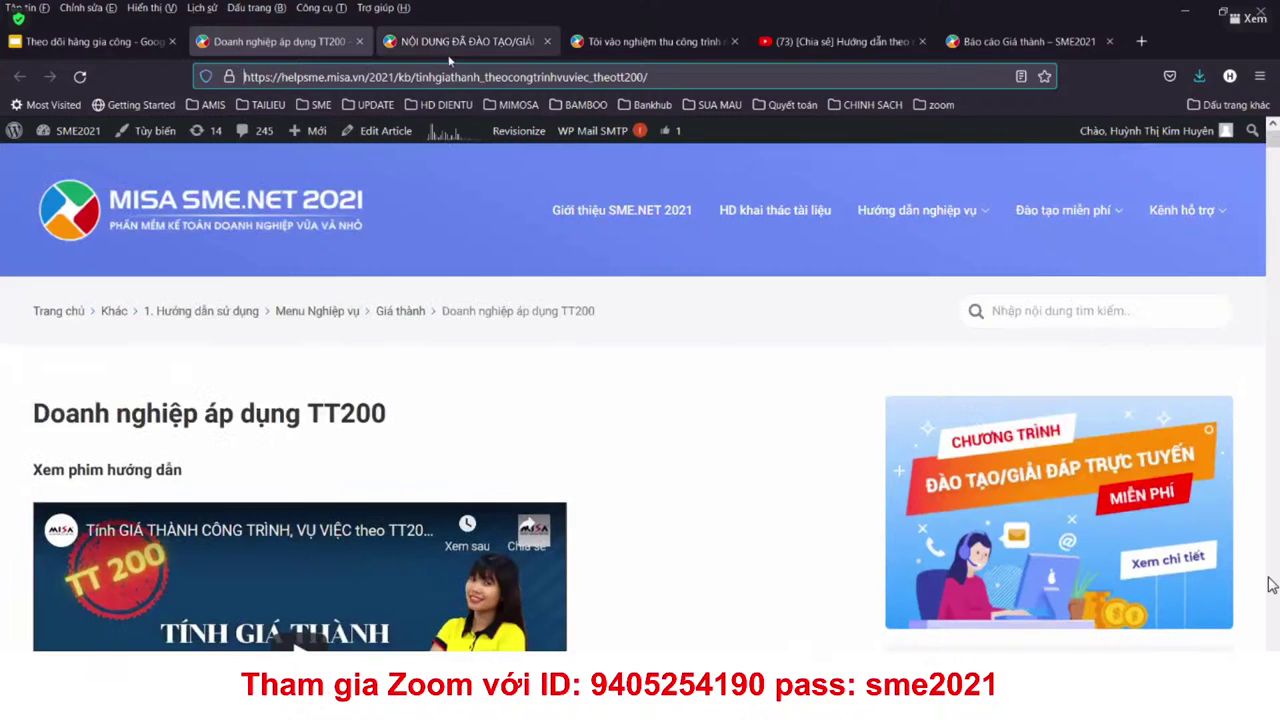
Step: Open the MISA SME.NET 2021 help home page and search it for "tính giá thành gia công"
click(455, 41)
scroll(548, 300, up, 10)
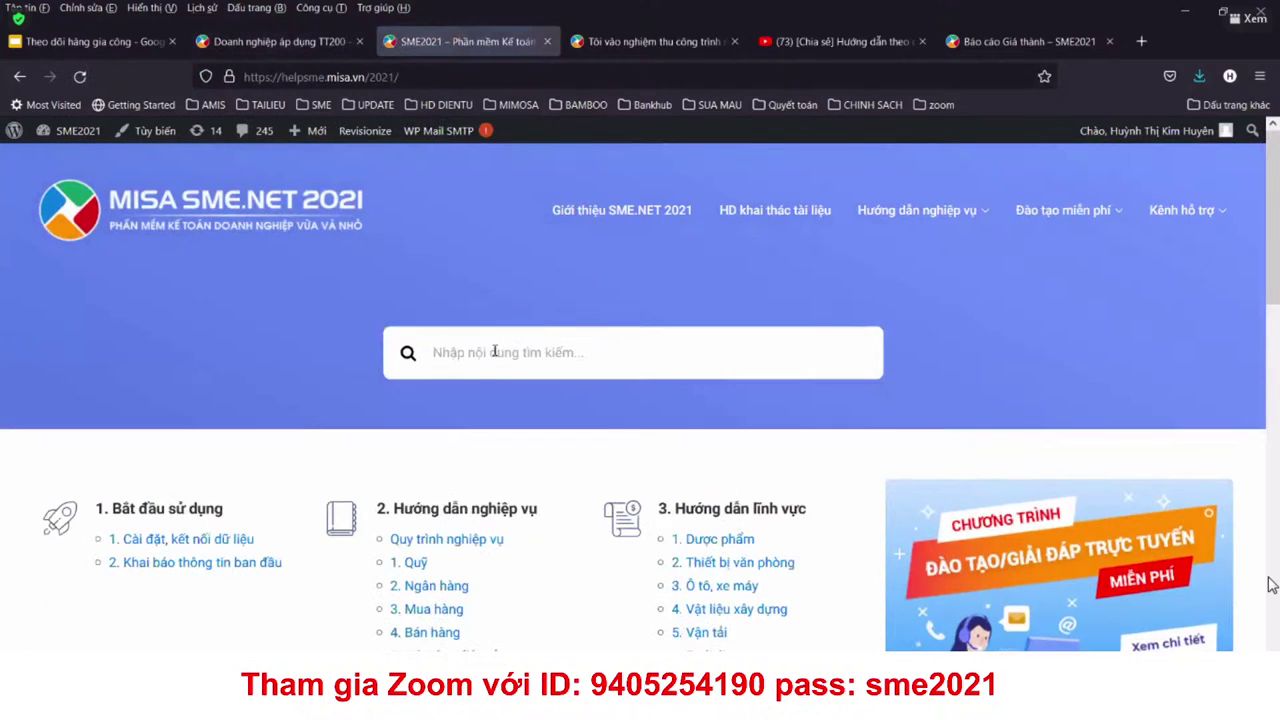
click(494, 352)
text(tính giá than)
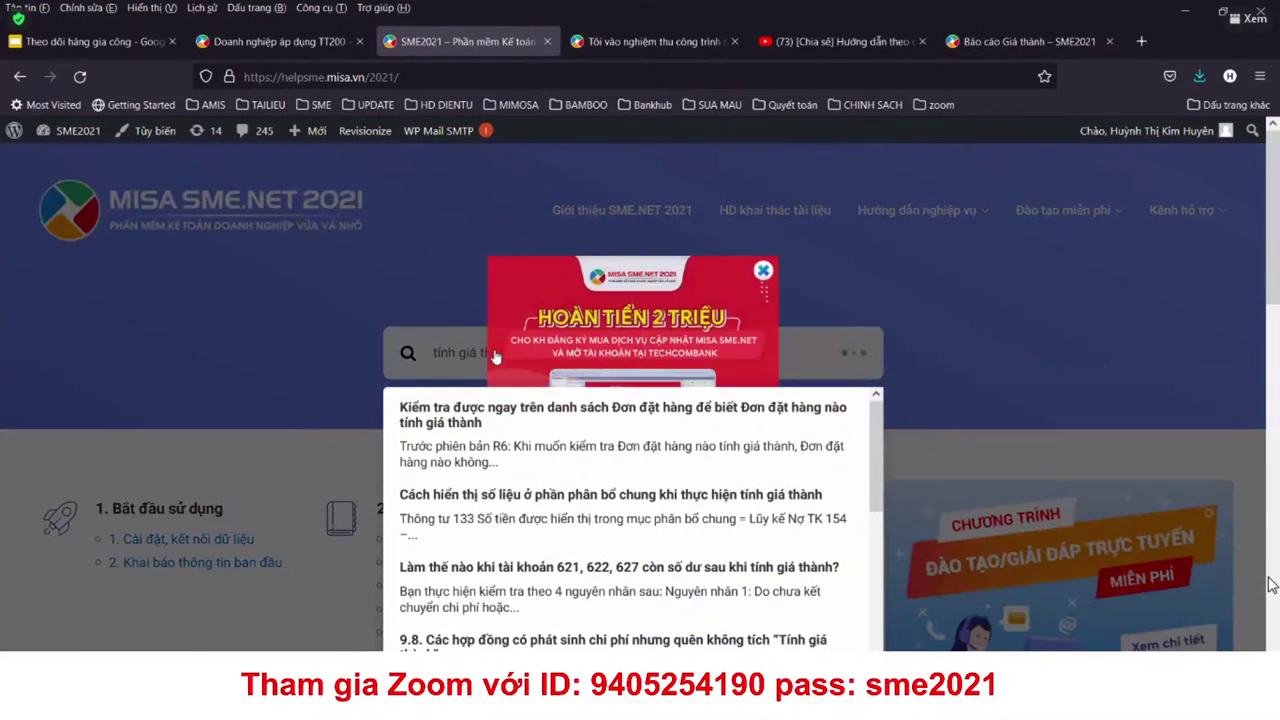
click(608, 352)
text(giá thành gia công)
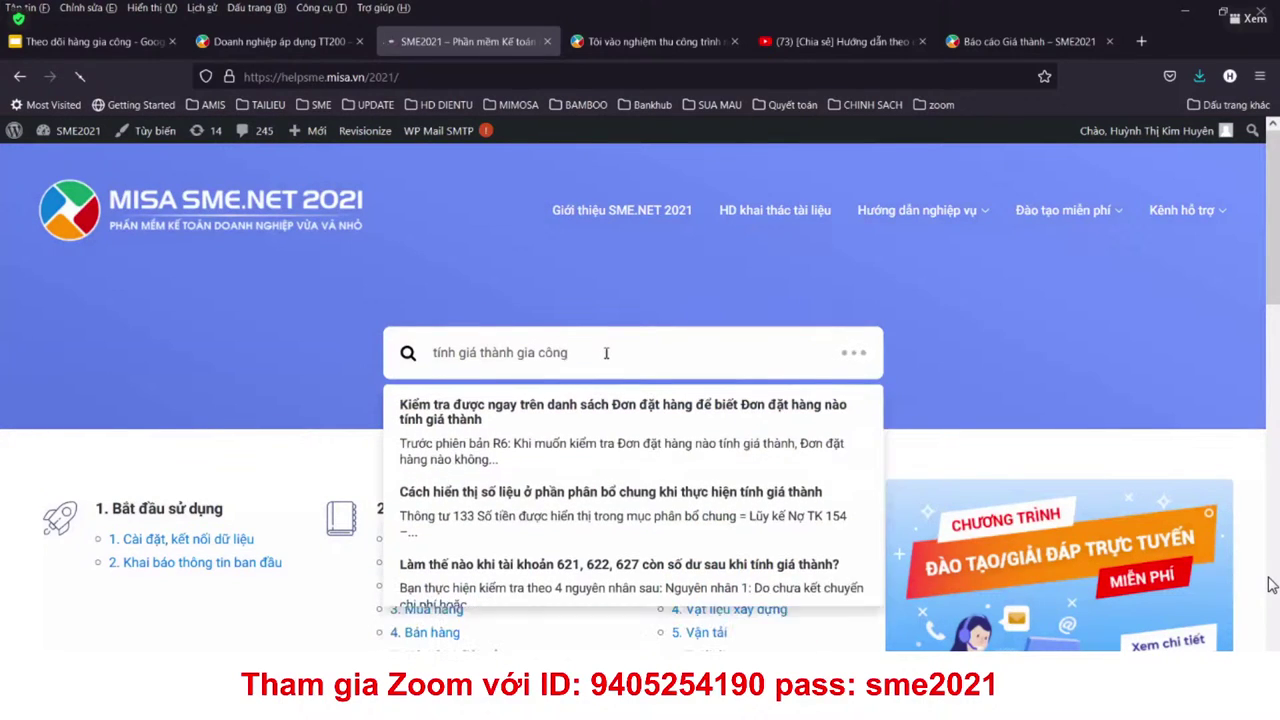
key(Return)
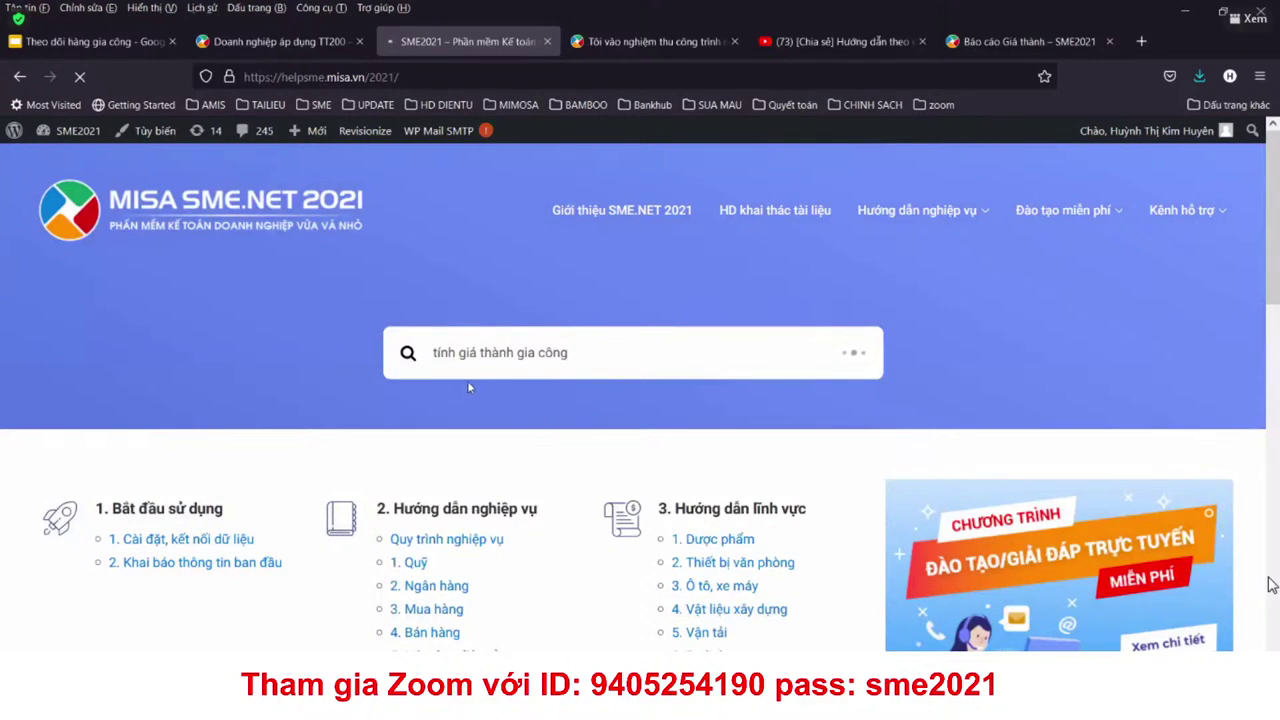
Step: Open the search result "Làm thế nào để tính giá thành cho hàng mang gia công?" and select the article's web address
scroll(333, 376, down, 1)
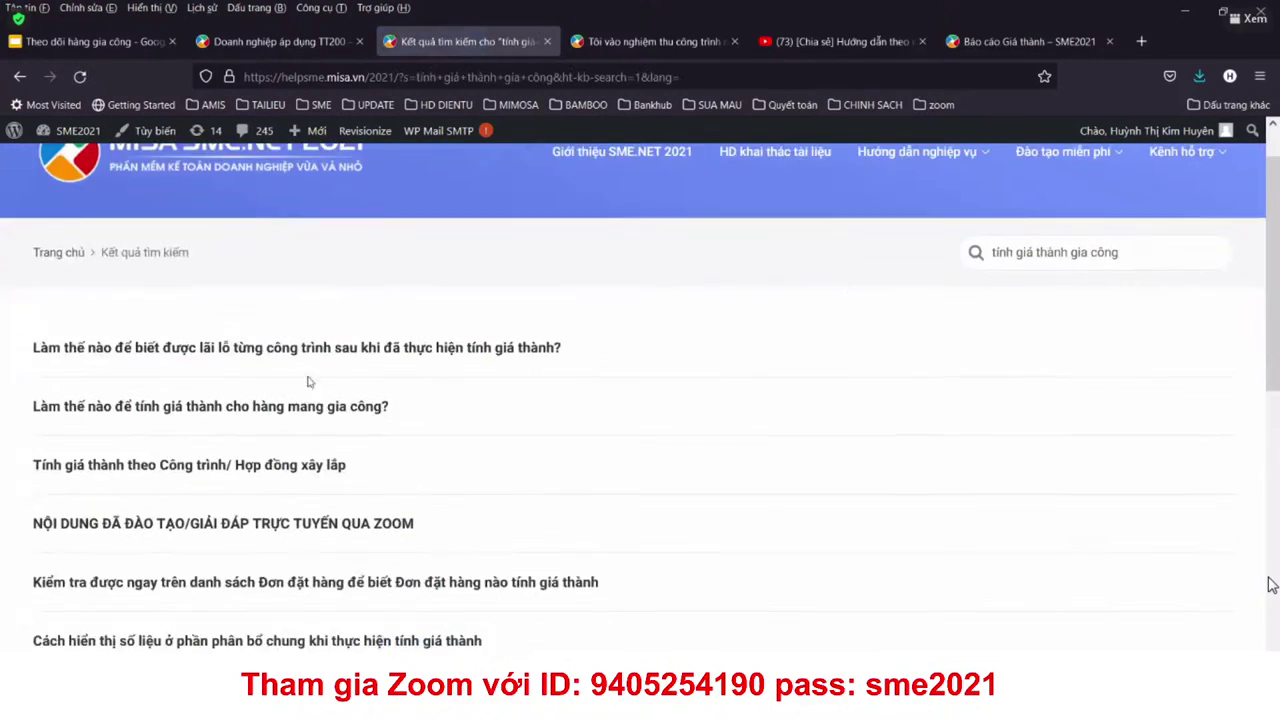
click(208, 420)
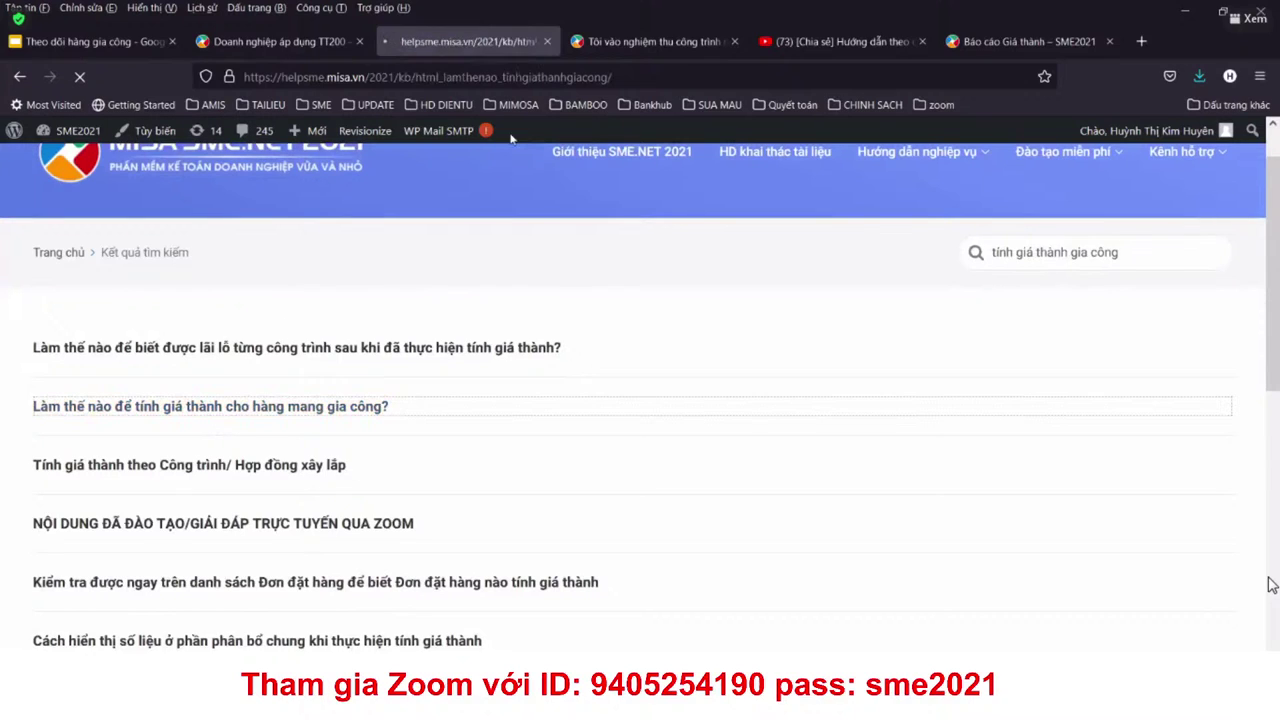
click(504, 77)
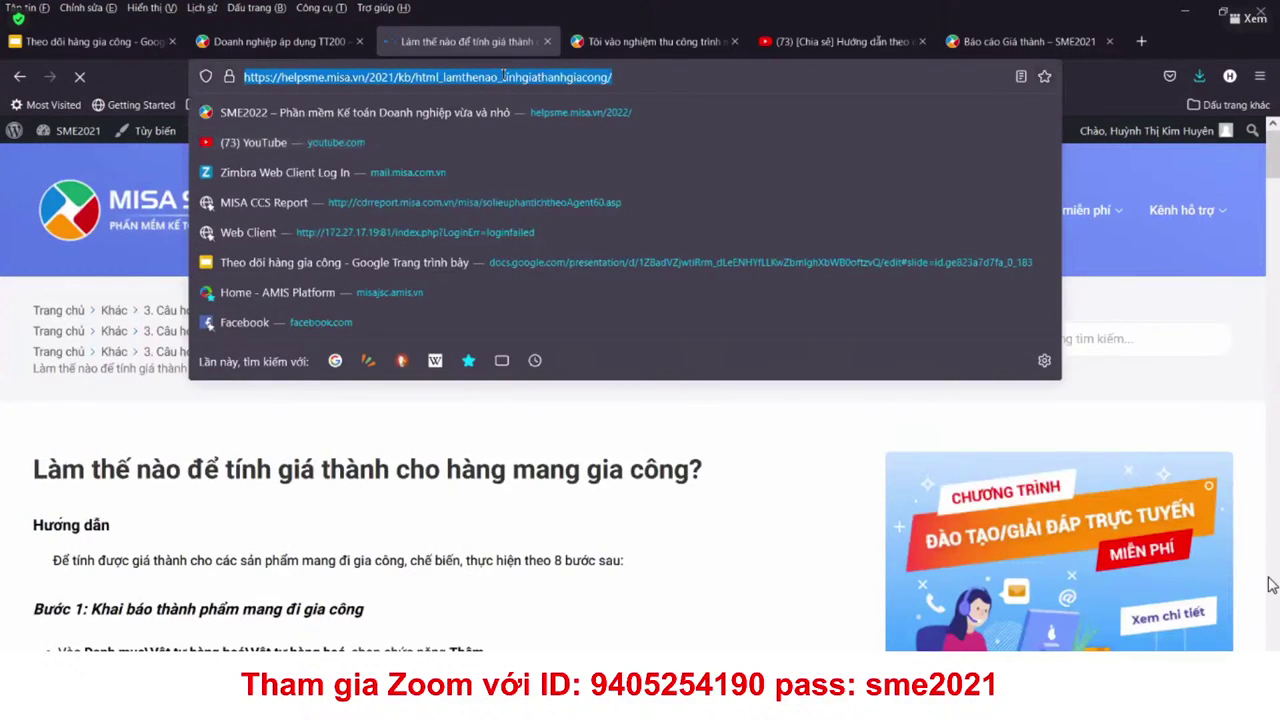